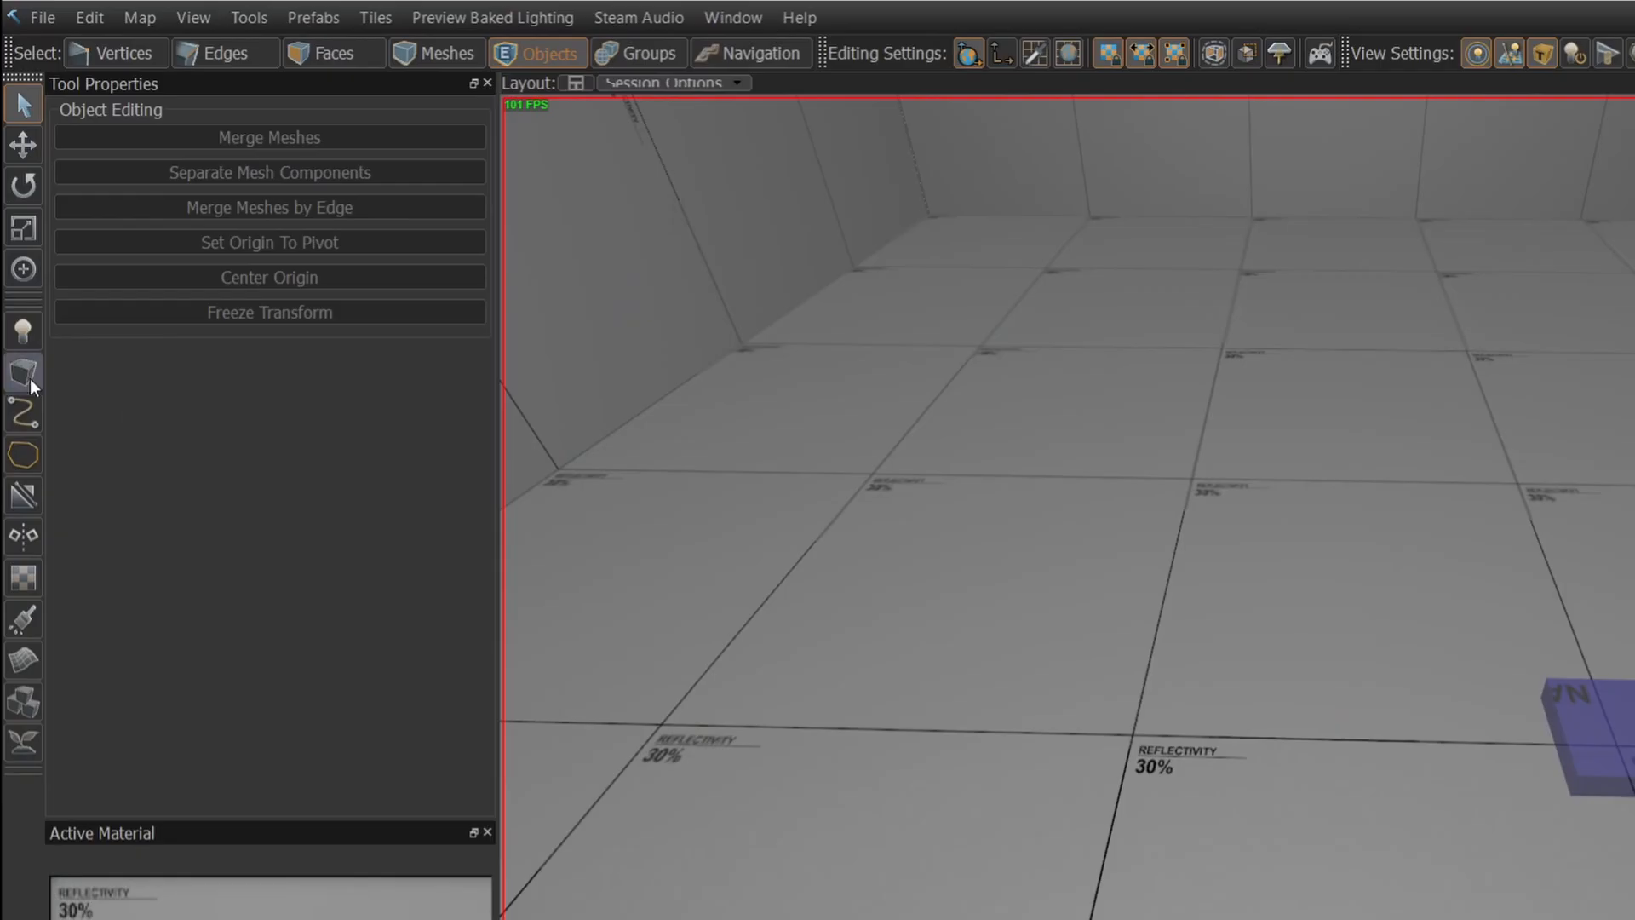
Create a 64 by 64 unit quad flat on the room's floor
click(14, 251)
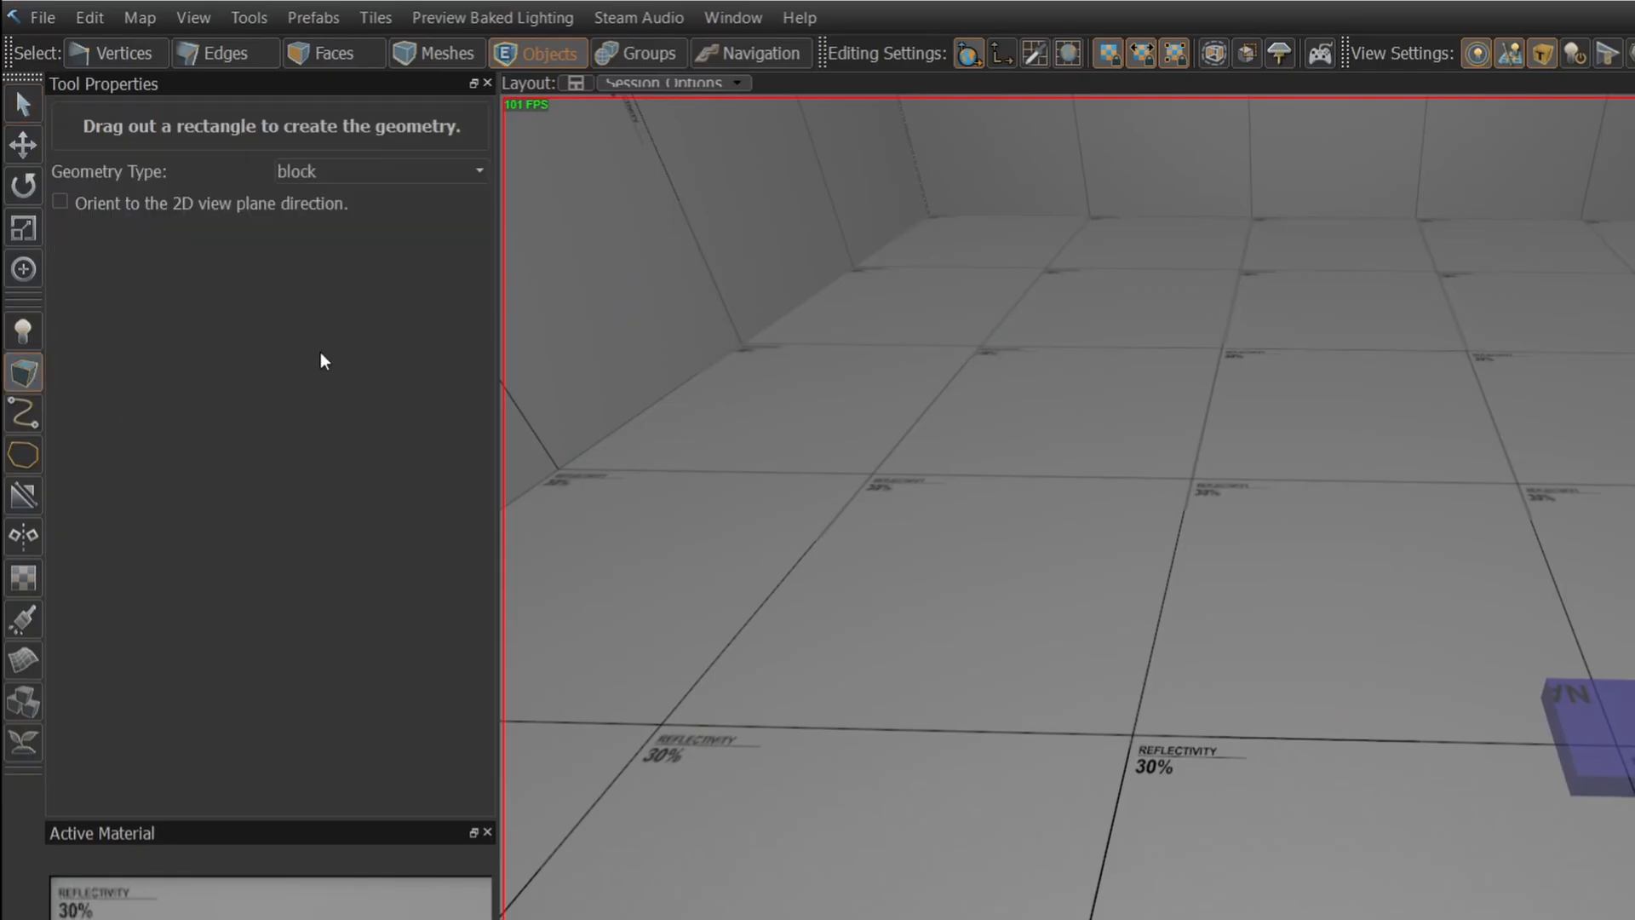
click(371, 164)
click(370, 189)
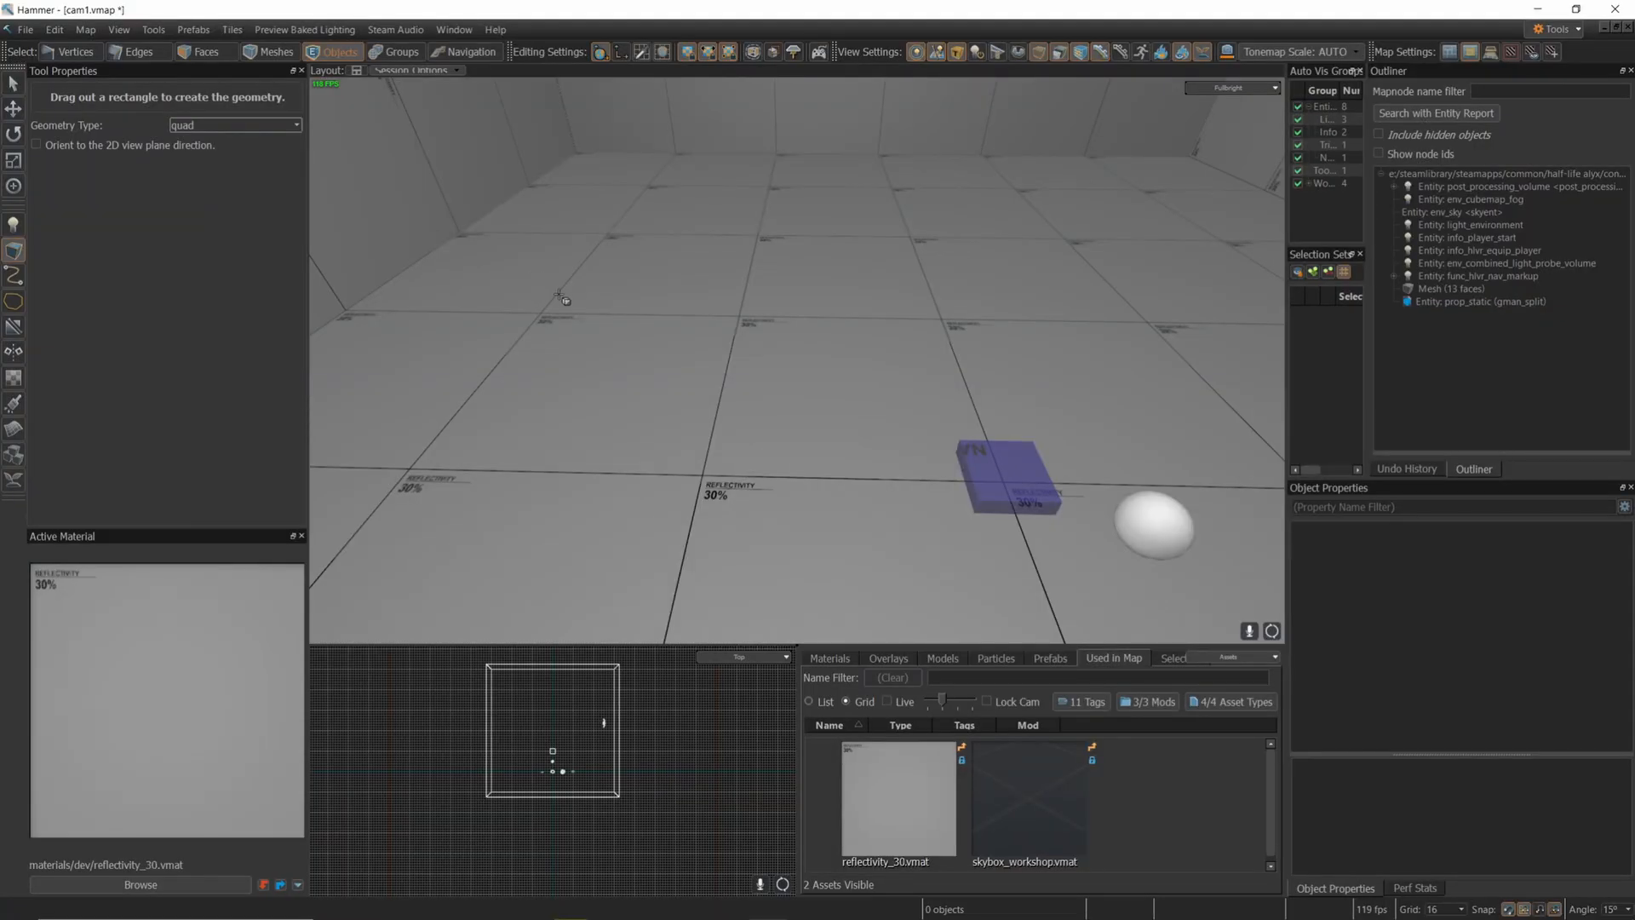
drag(606, 349, 690, 404)
key(Return)
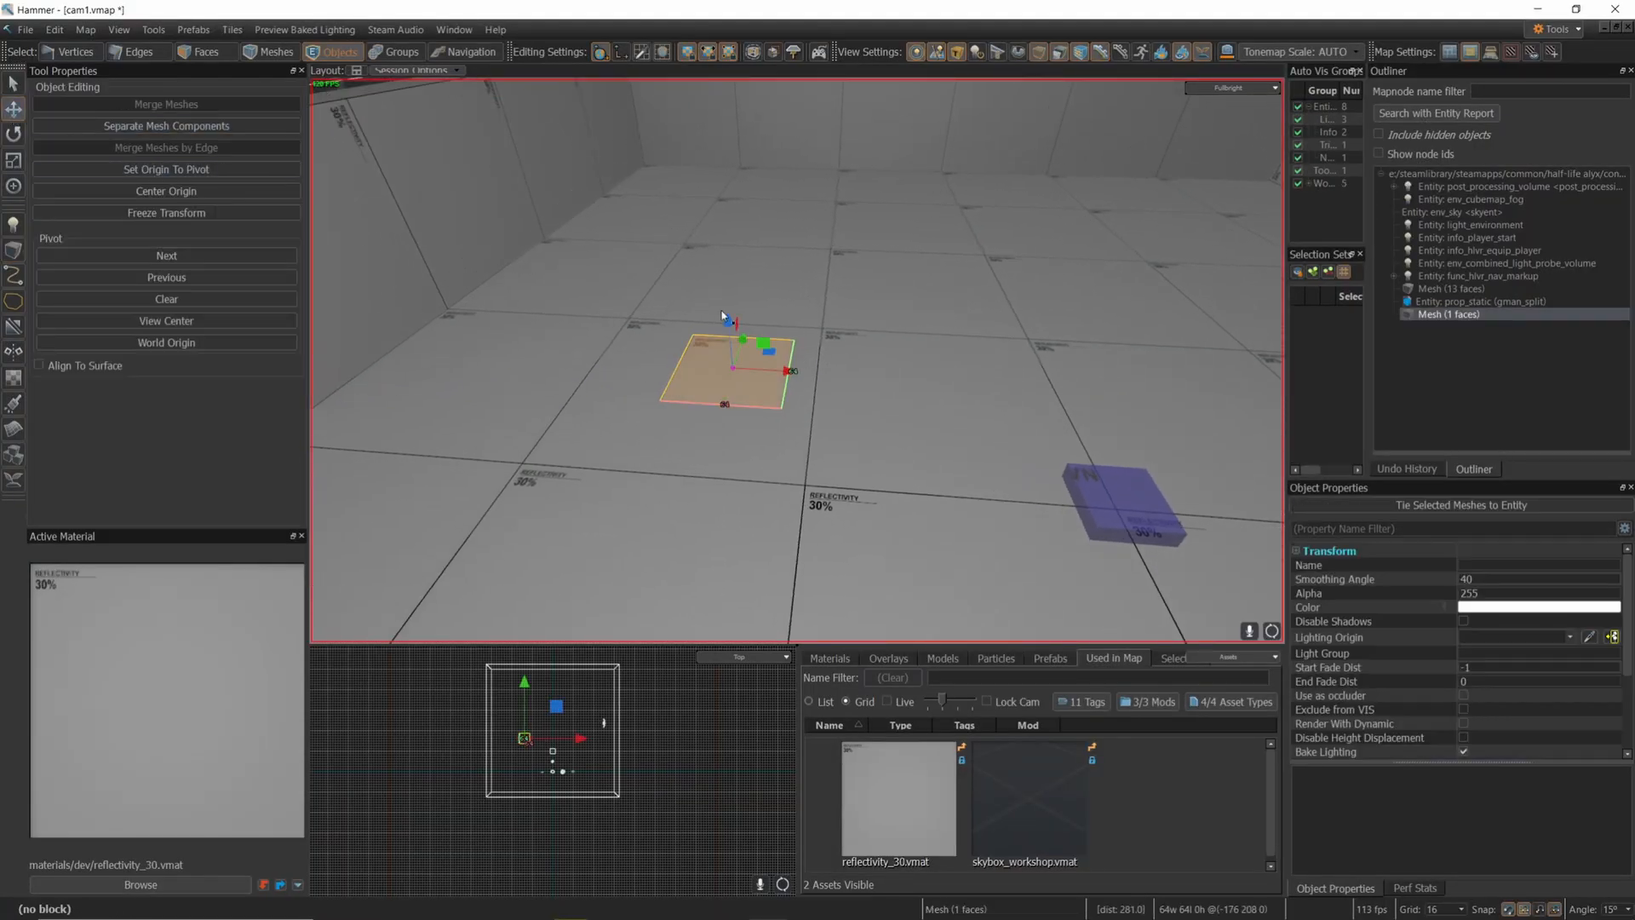
Raise the quad off the floor and rotate it 90 degrees so that it stands upright
drag(737, 334, 728, 265)
click(14, 134)
drag(720, 337, 722, 333)
key(w)
right_drag(762, 324, 762, 324)
key(Escape)
click(762, 324)
Filter the materials by vr_func_monitor and look through the matching ones
click(836, 657)
click(950, 675)
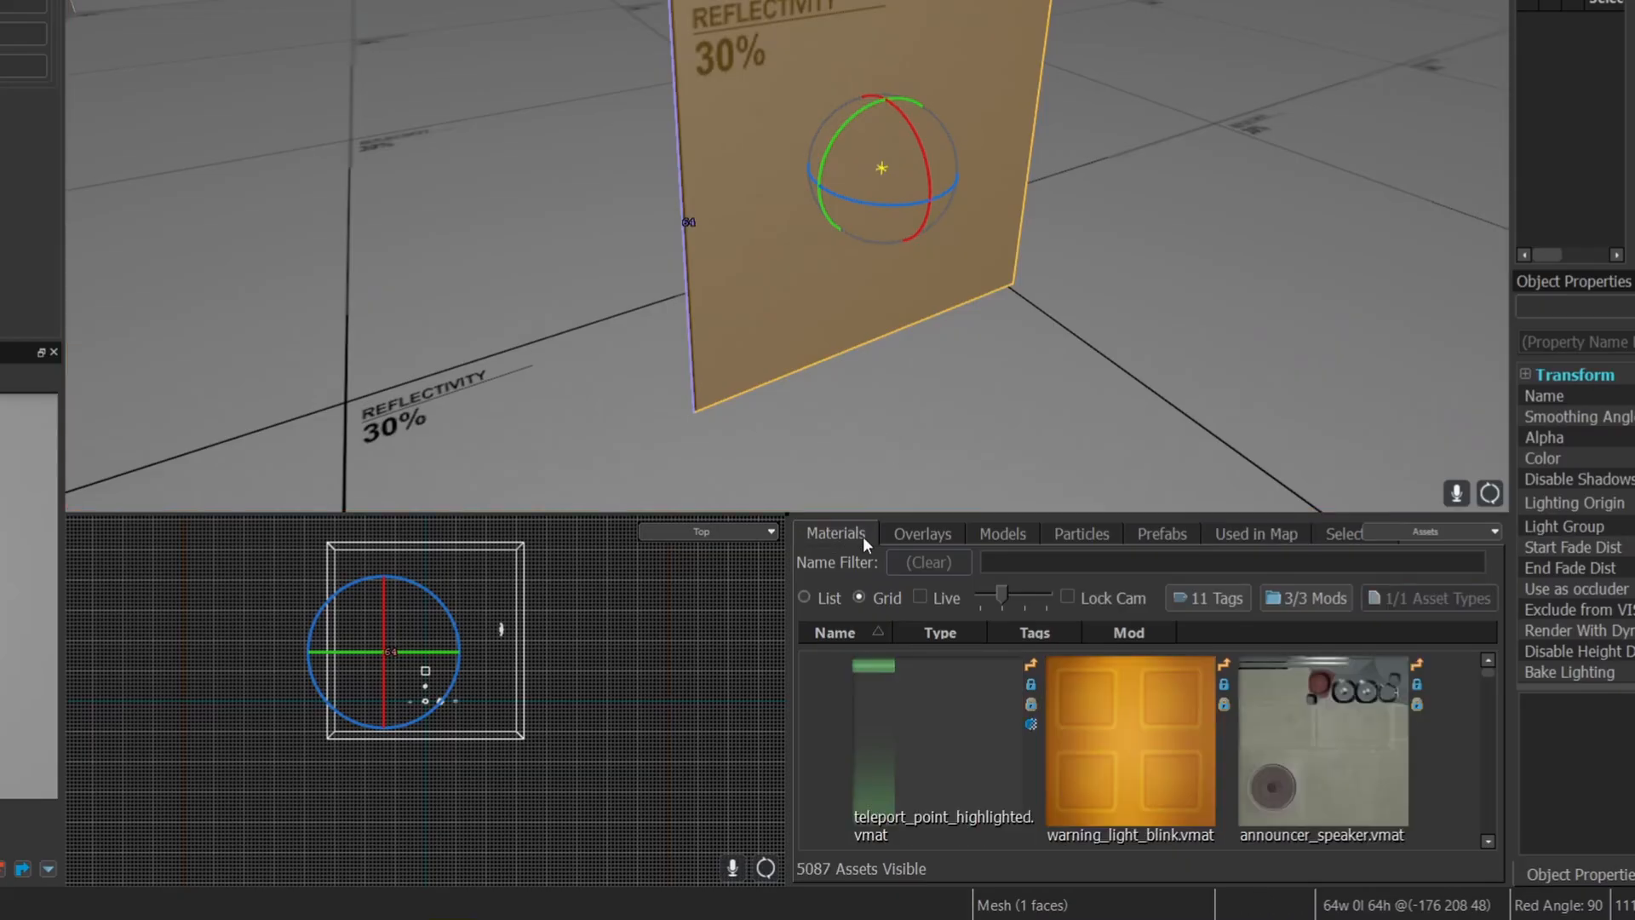
text(vr)
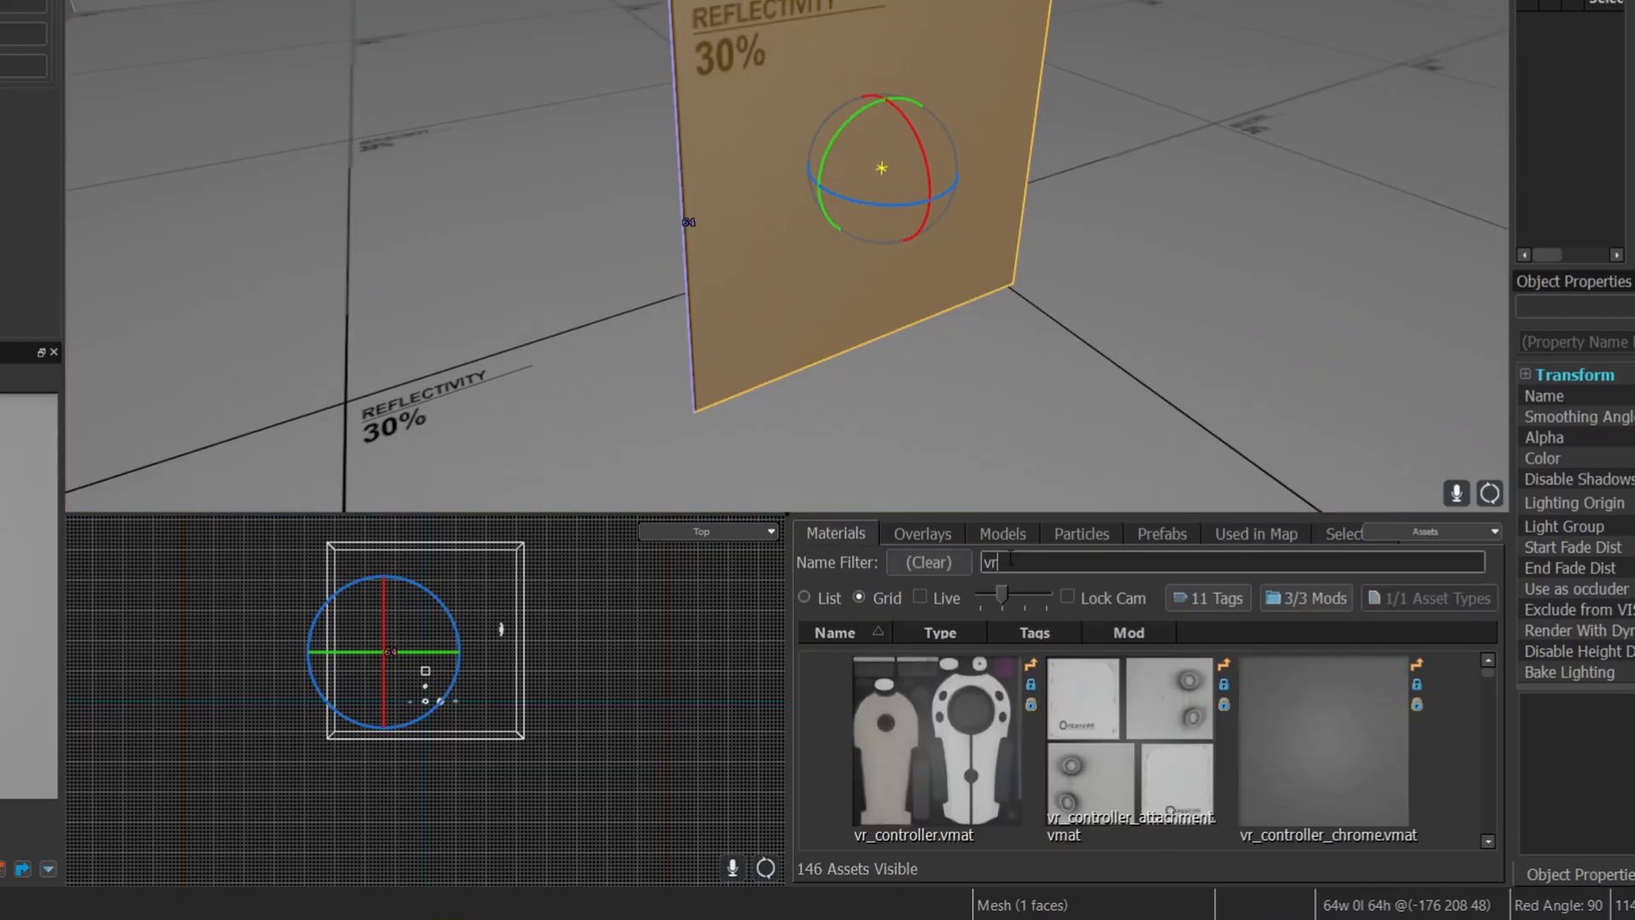
text(_func_mo)
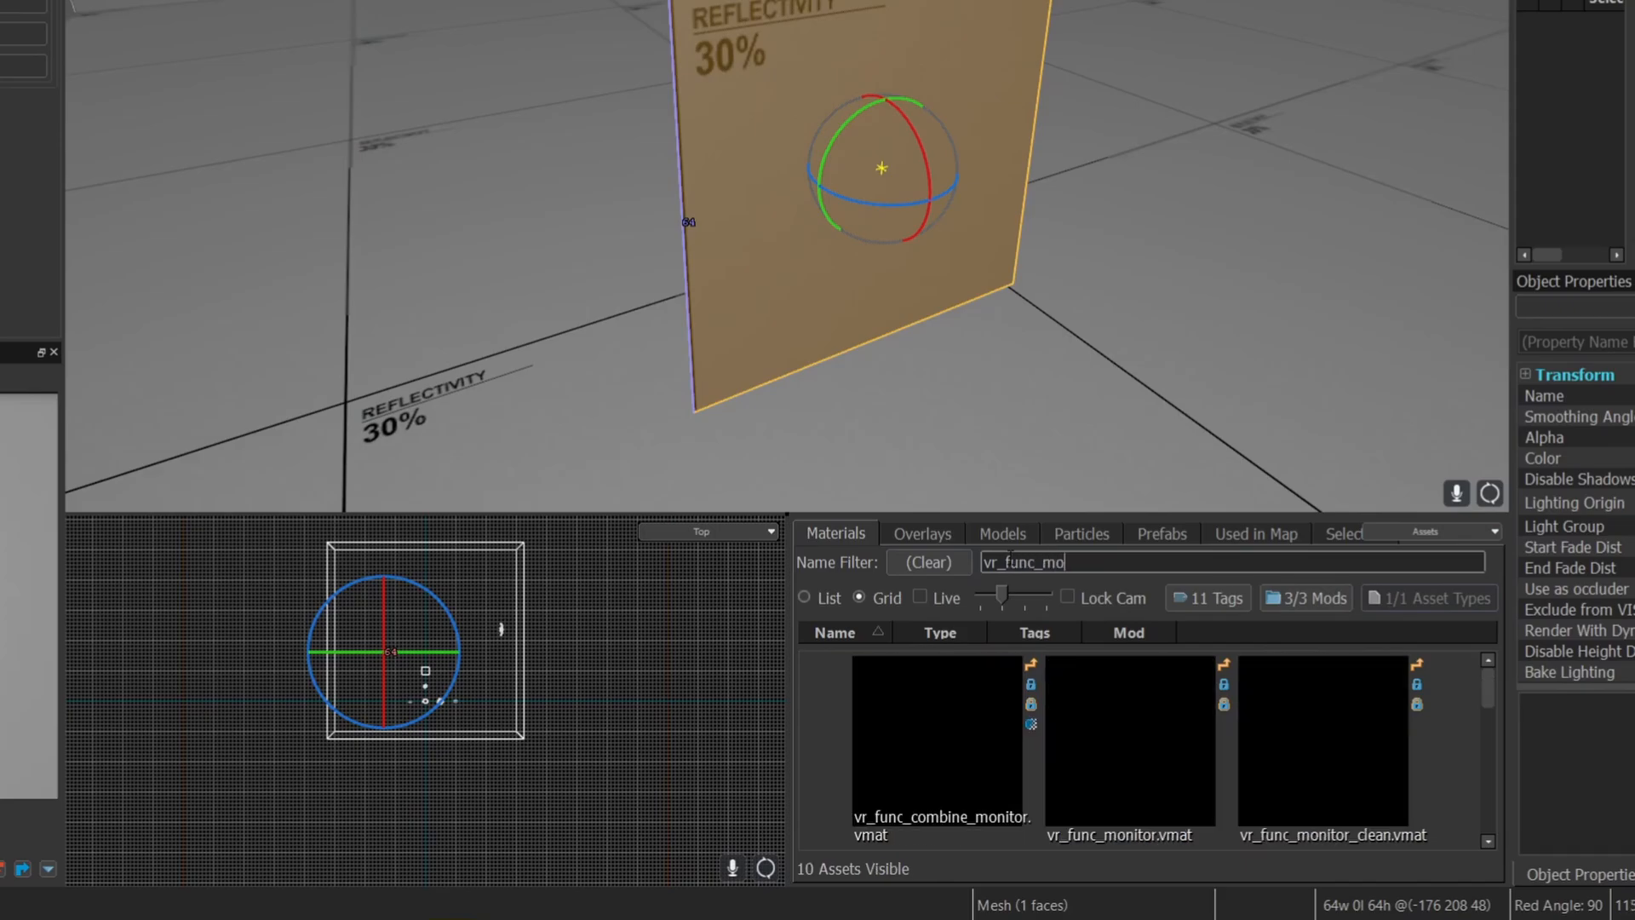
text(nitor)
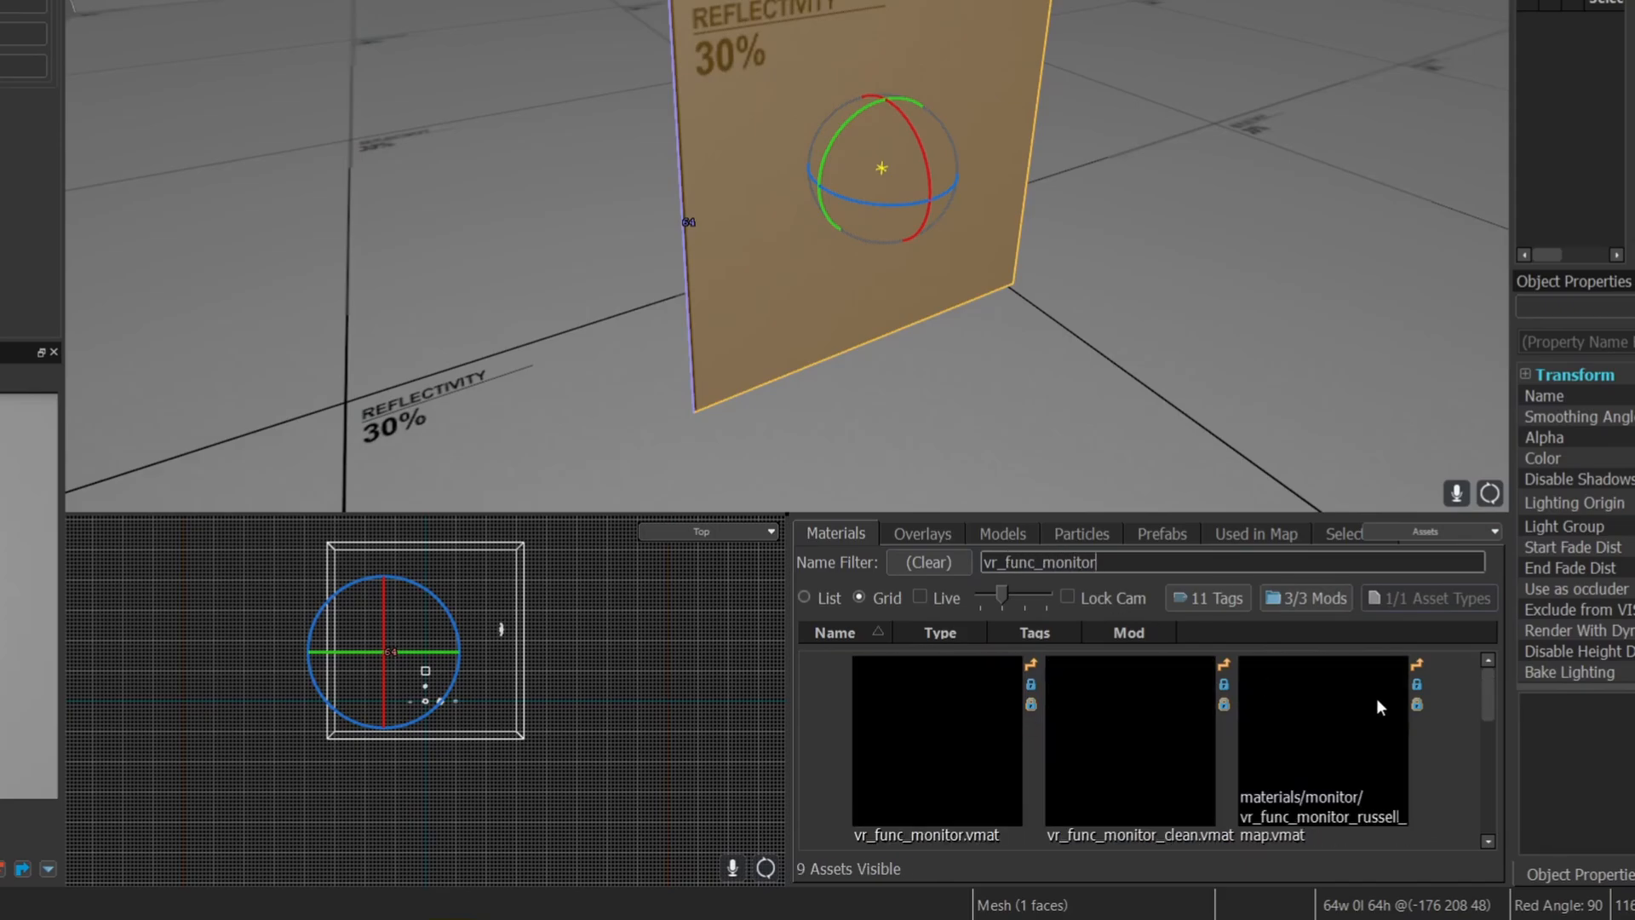
scroll(1482, 719, down, 3)
scroll(1469, 770, down, 3)
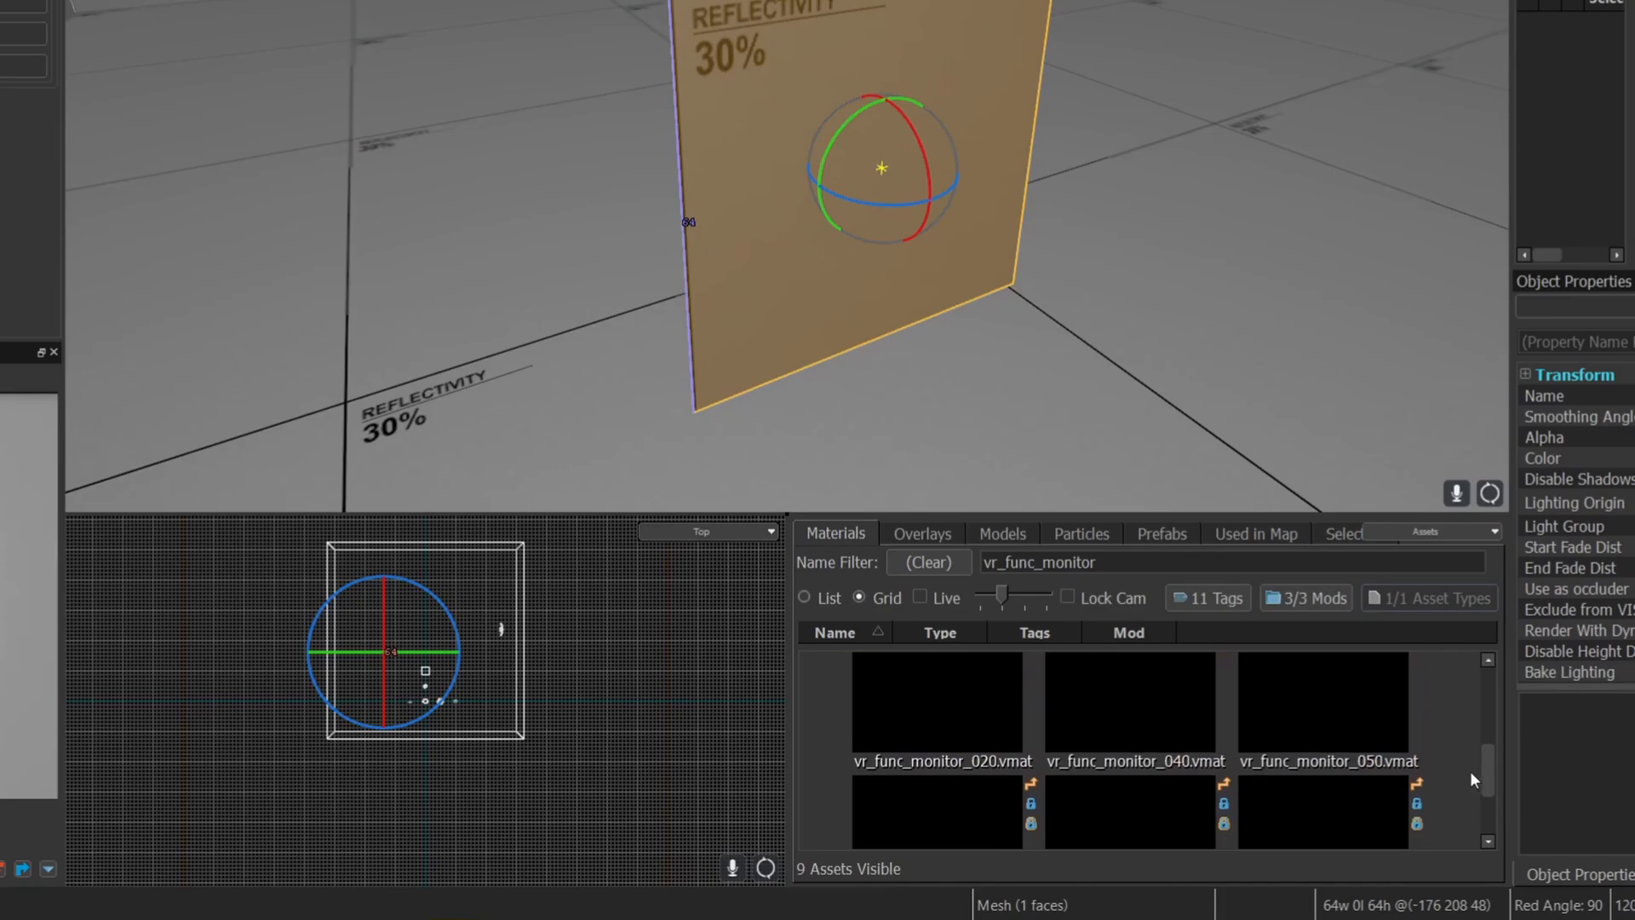
scroll(1461, 790, up, 5)
scroll(1481, 723, up, 2)
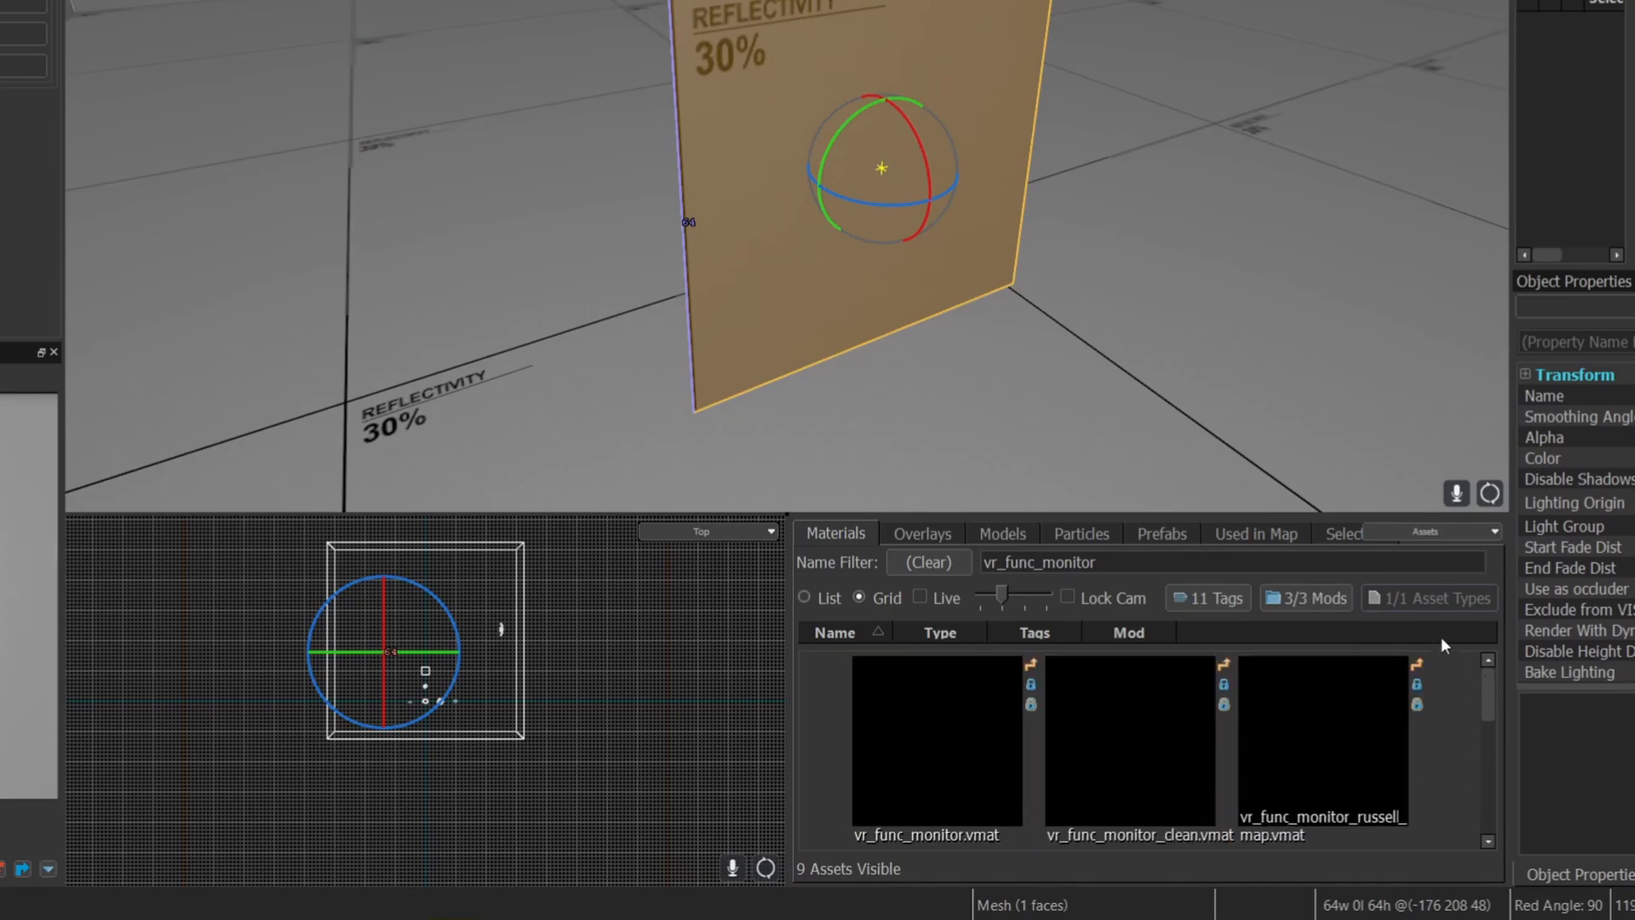
Apply the vr_func_monitor_clean material to the upright quad
click(1197, 723)
drag(1171, 778, 802, 230)
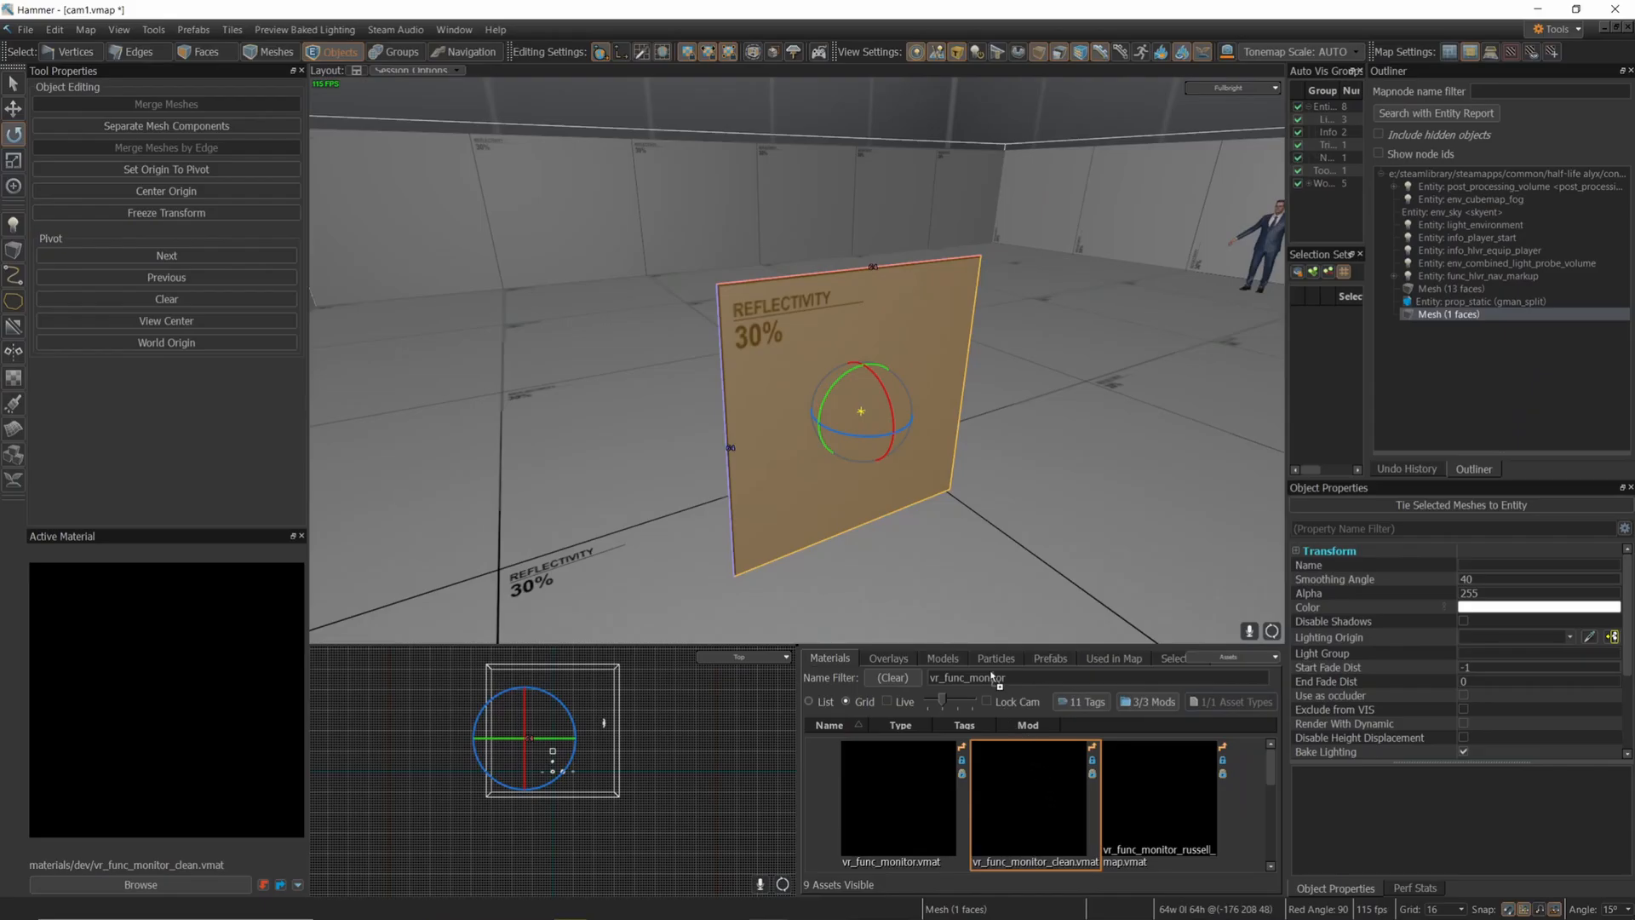
drag(805, 449, 805, 449)
key(z)
key(a)
key(d)
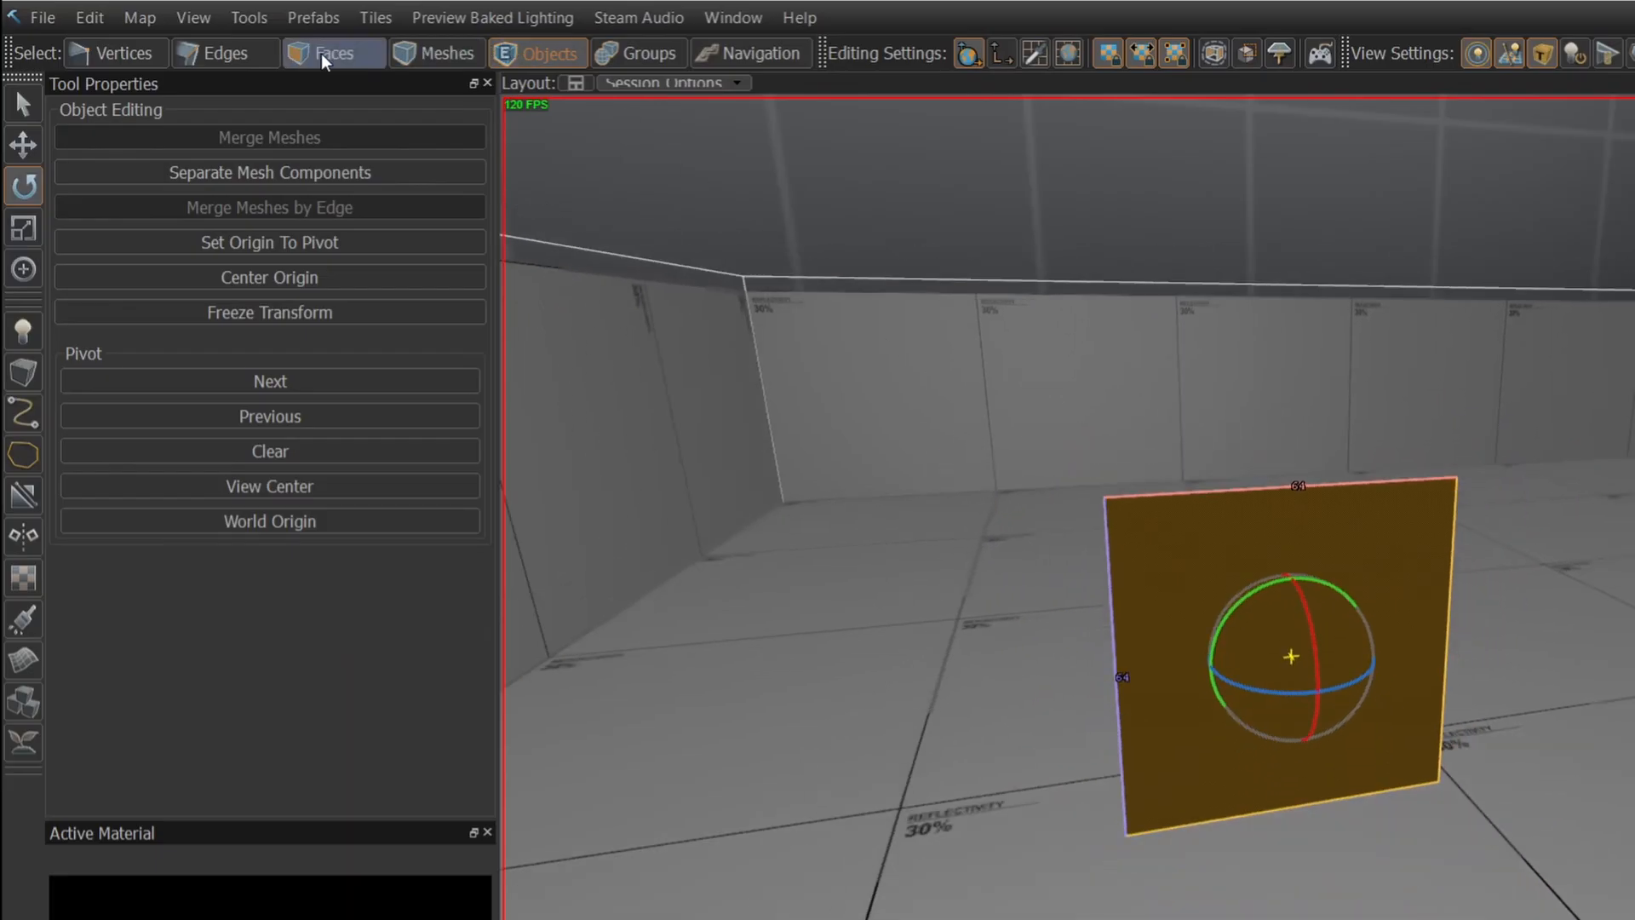
Select the quad's face and fit the monitor texture to it
click(206, 52)
scroll(332, 381, down, 2)
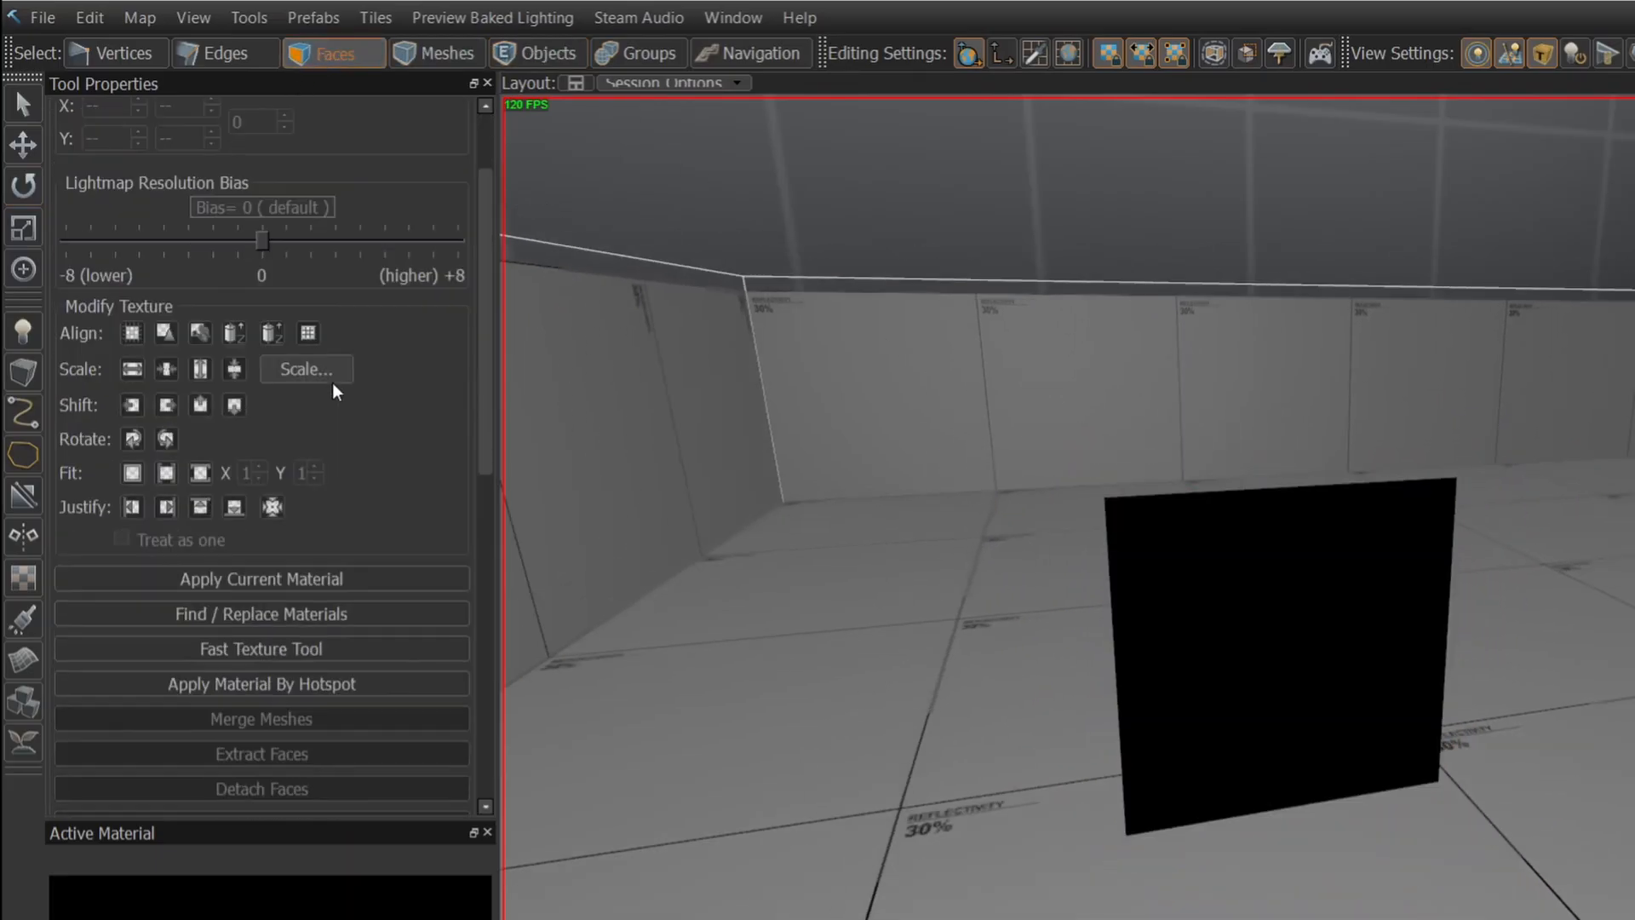
click(1325, 756)
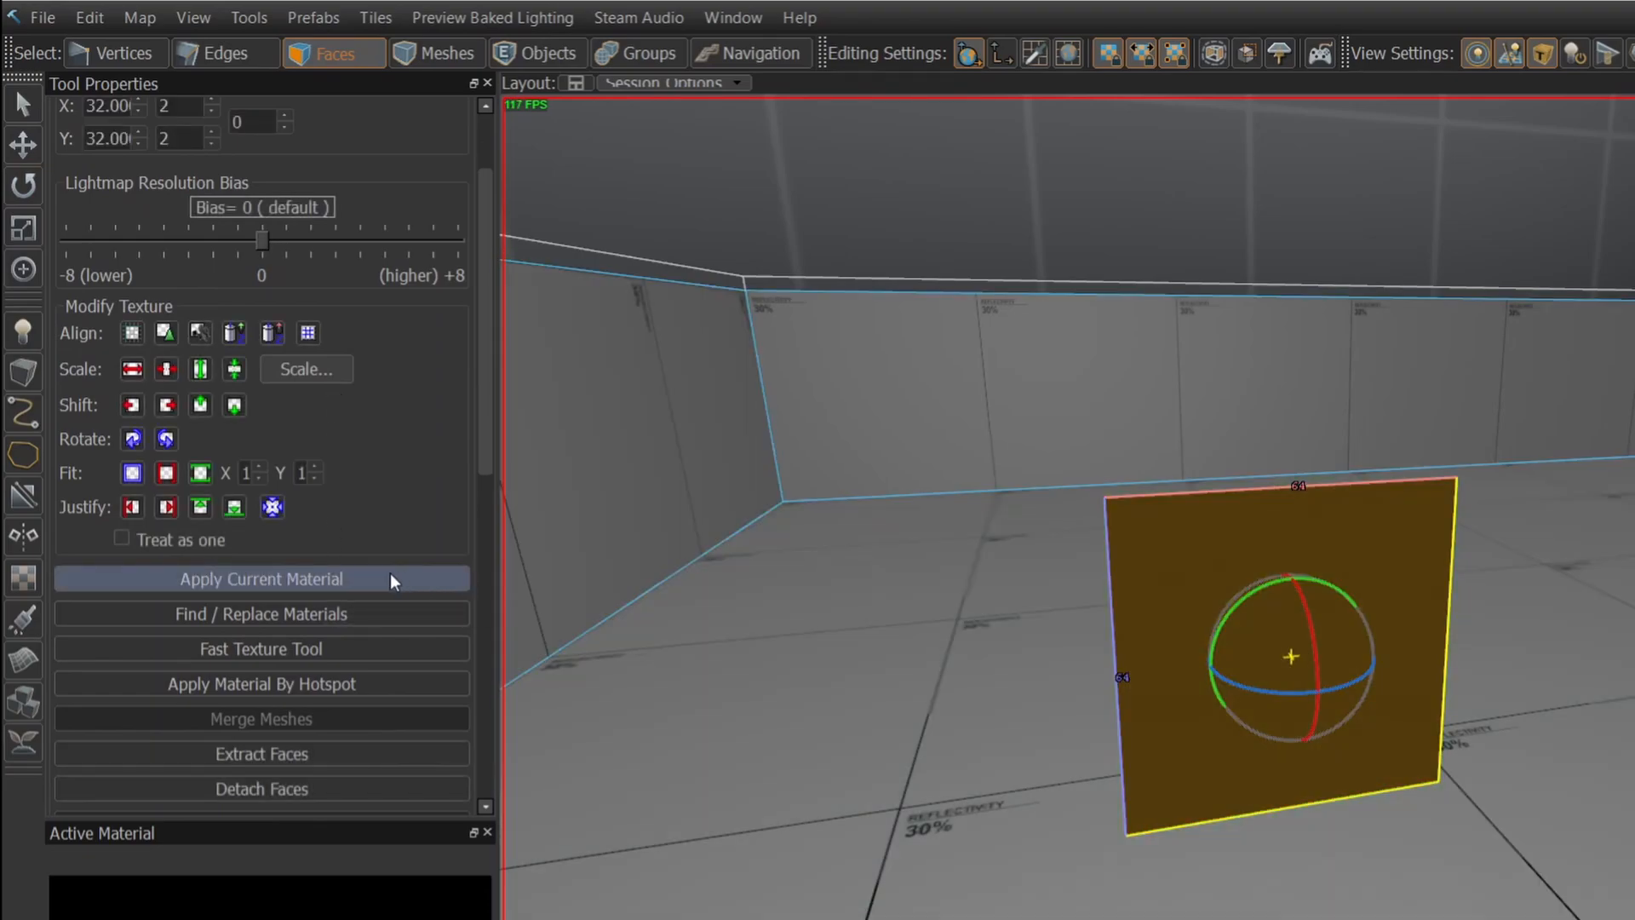
click(133, 475)
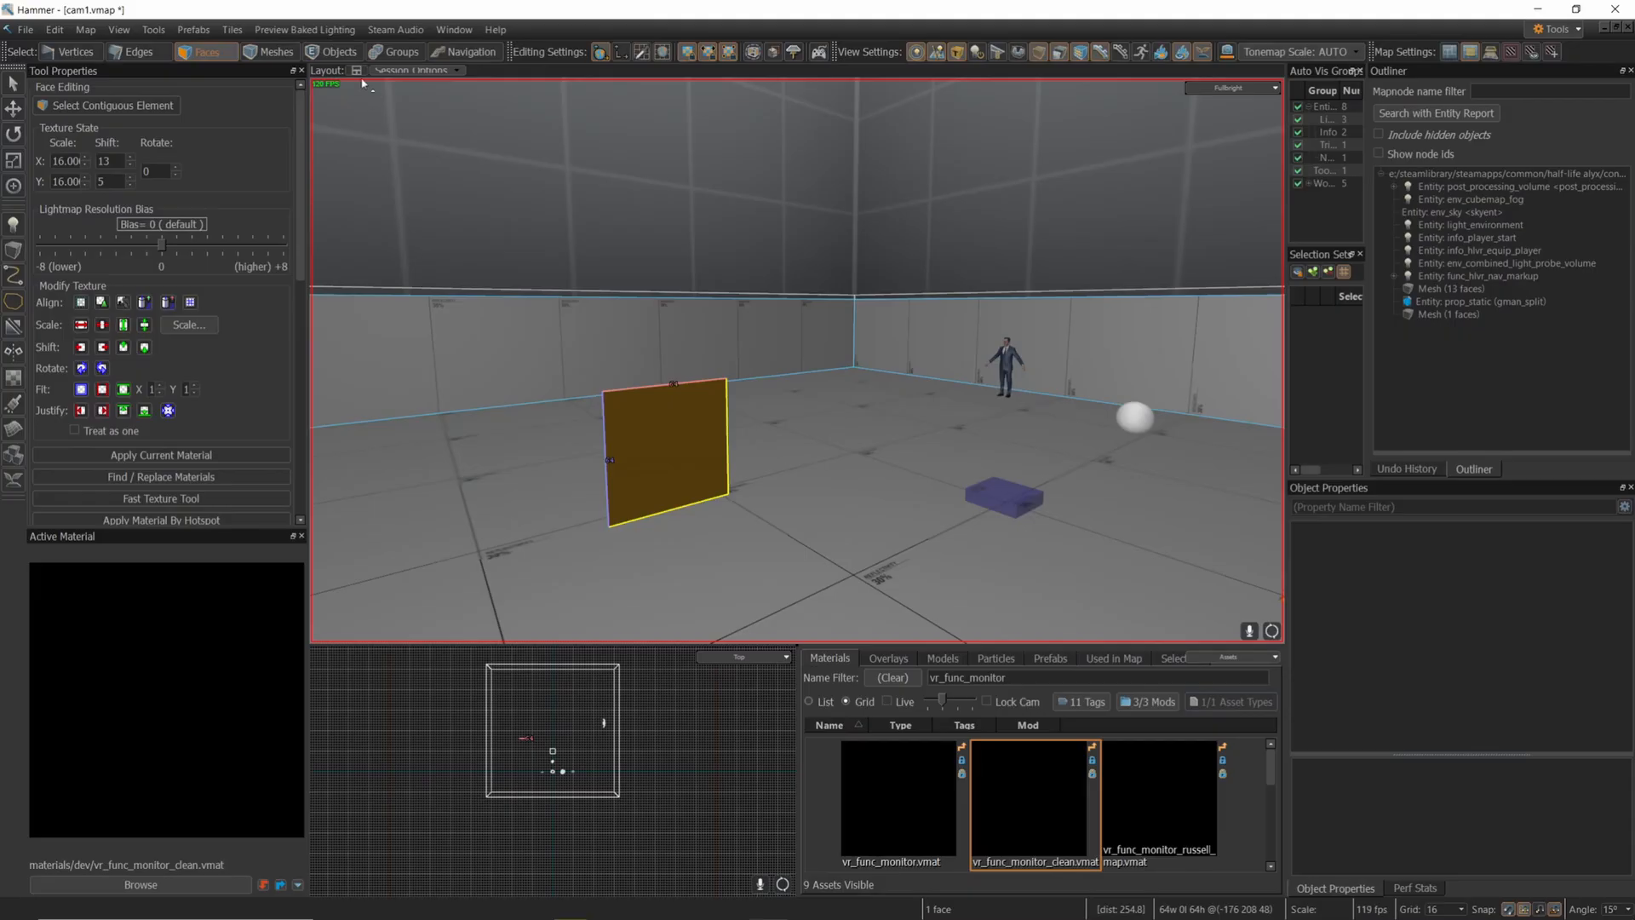
Tie the quad as an object to an entity and set its class to func_monitor
click(579, 58)
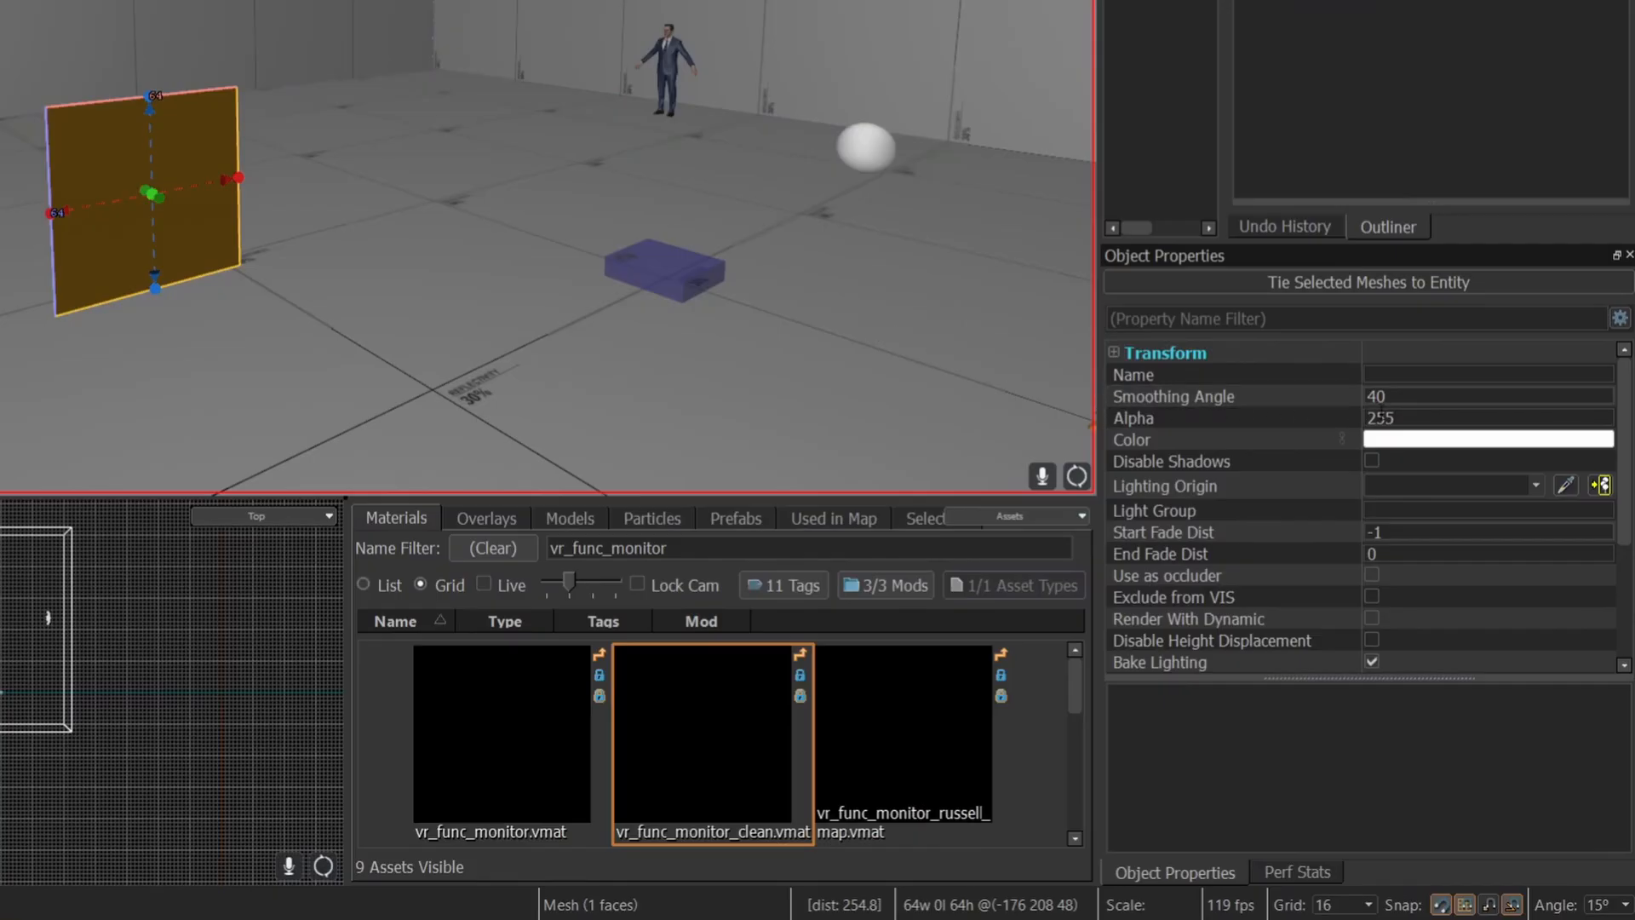
click(1388, 283)
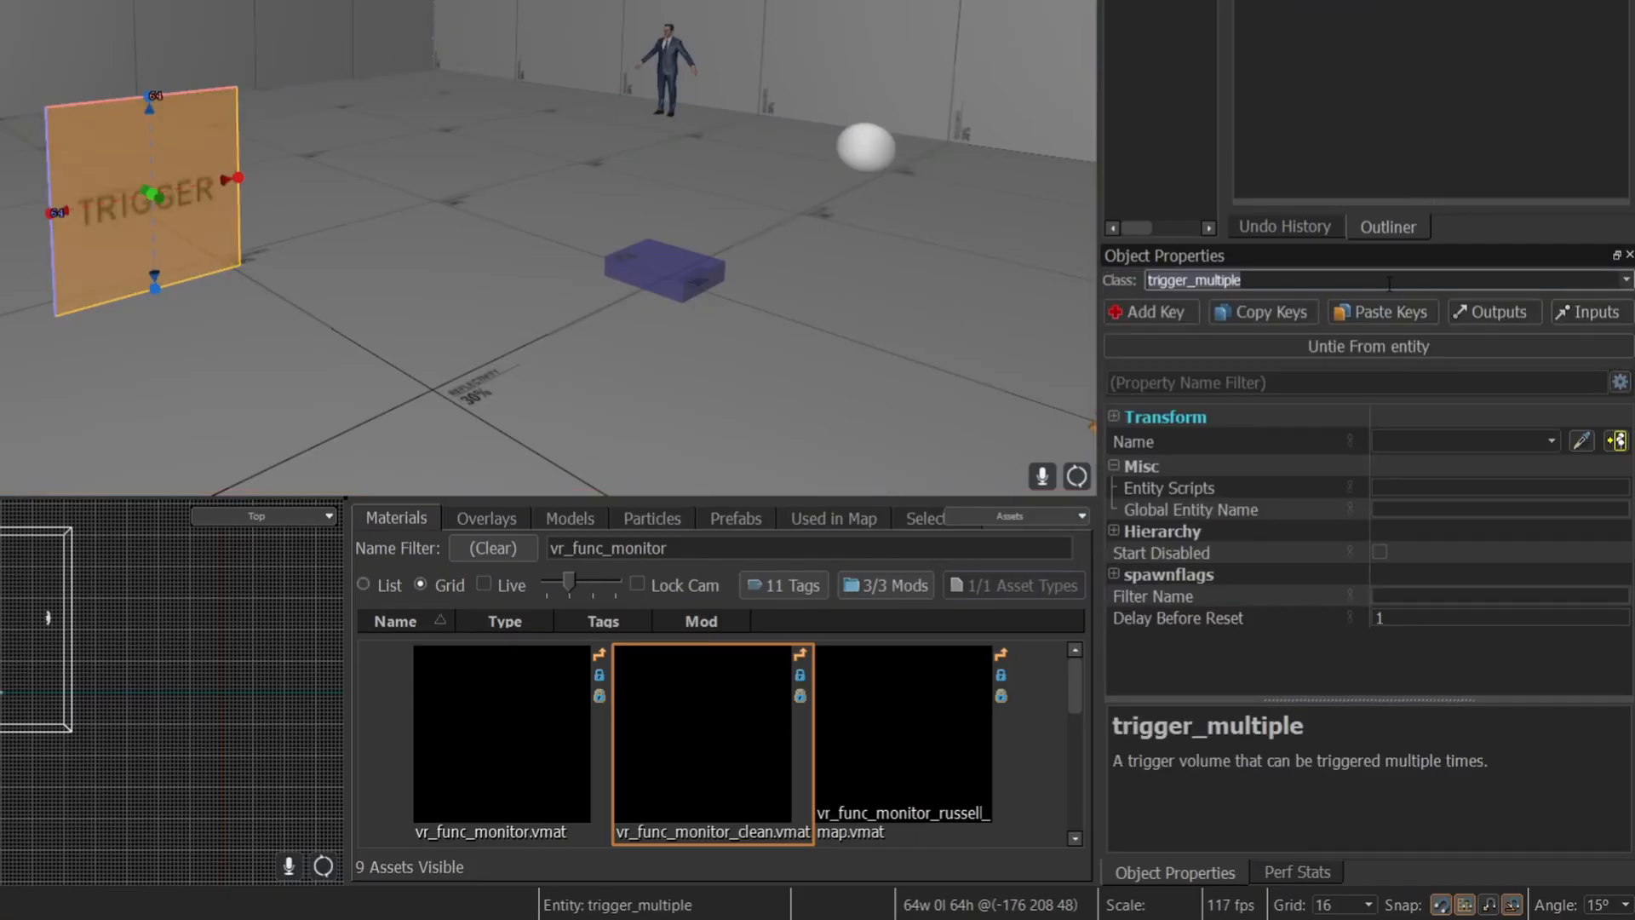
text(func_monitor)
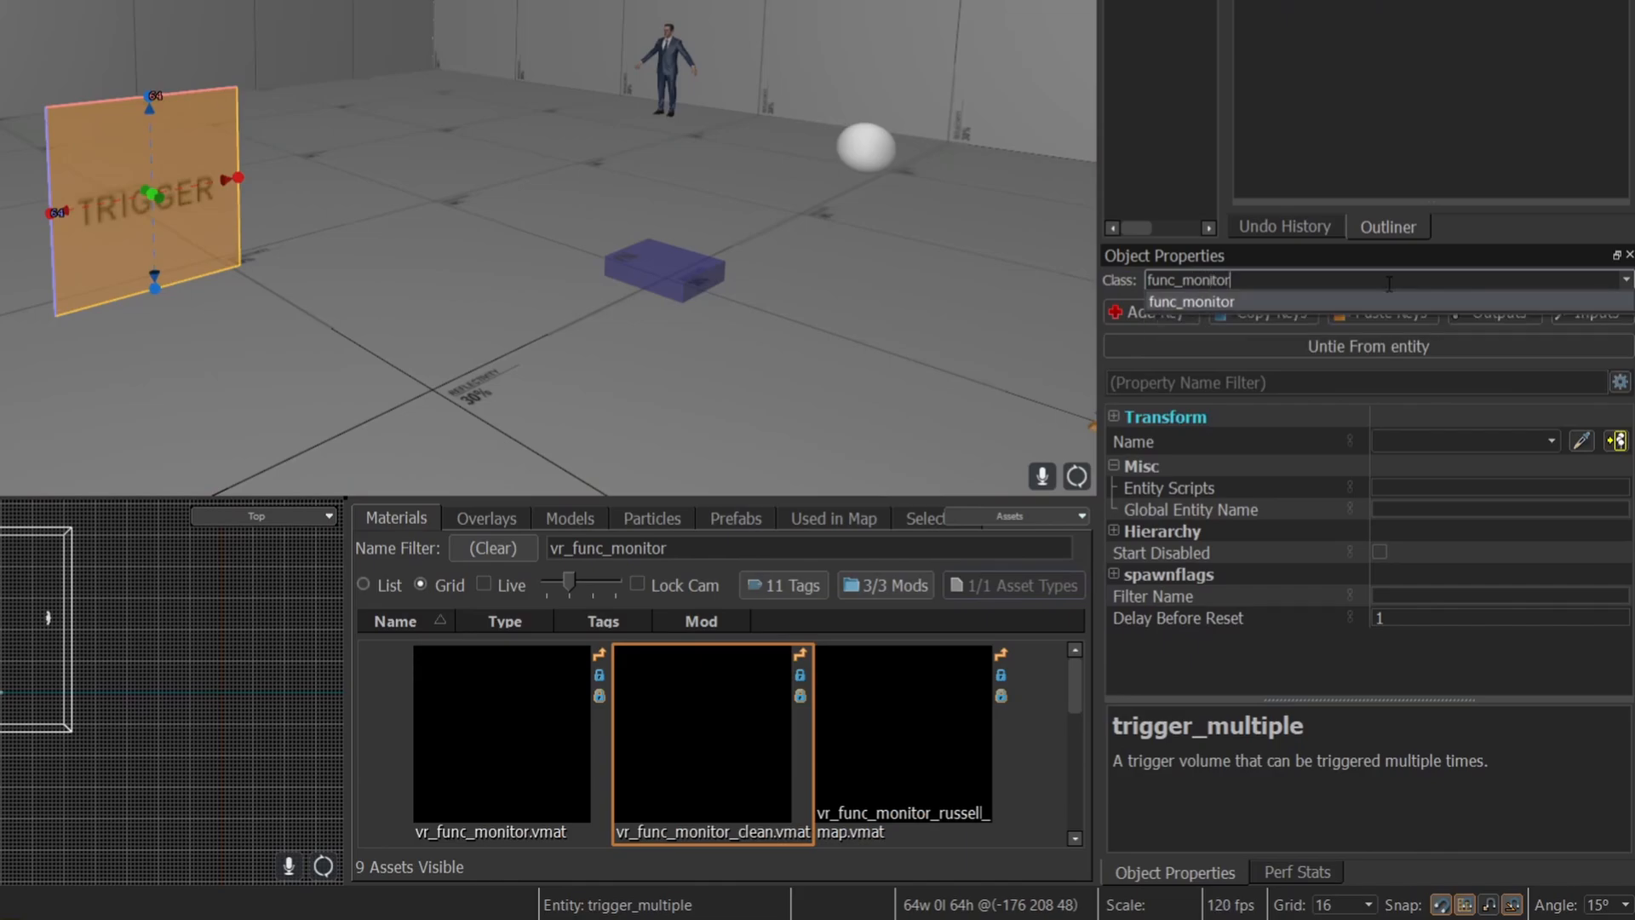
key(Return)
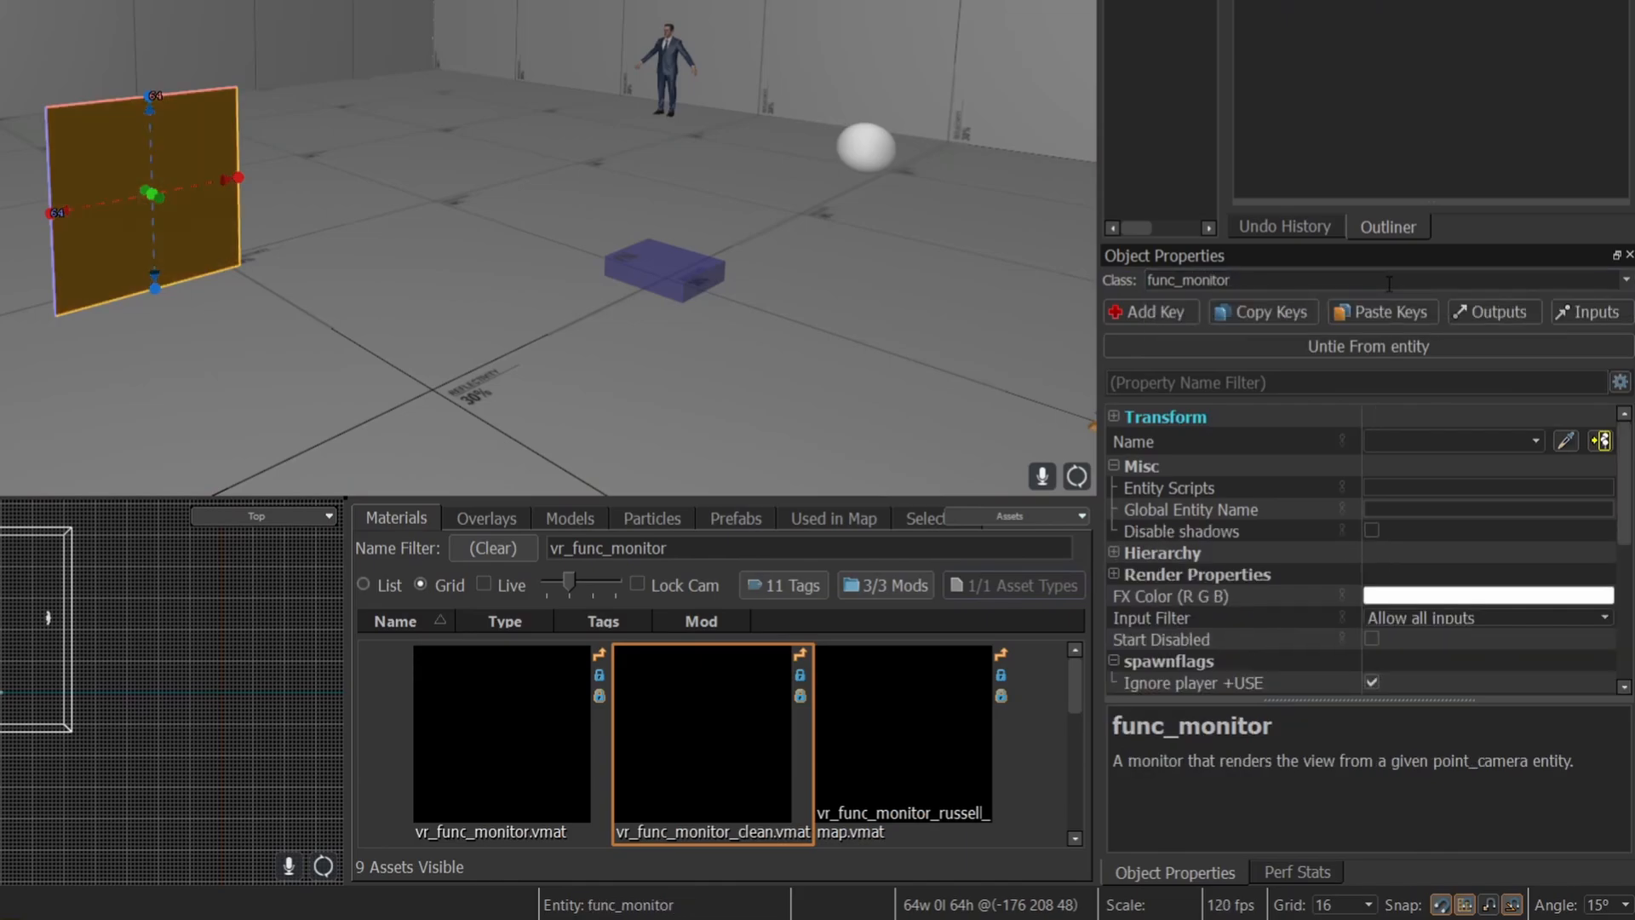
Name the func_monitor entity Monitor_1 and enable its Disable shadows option
click(1433, 445)
text(Monitor_1)
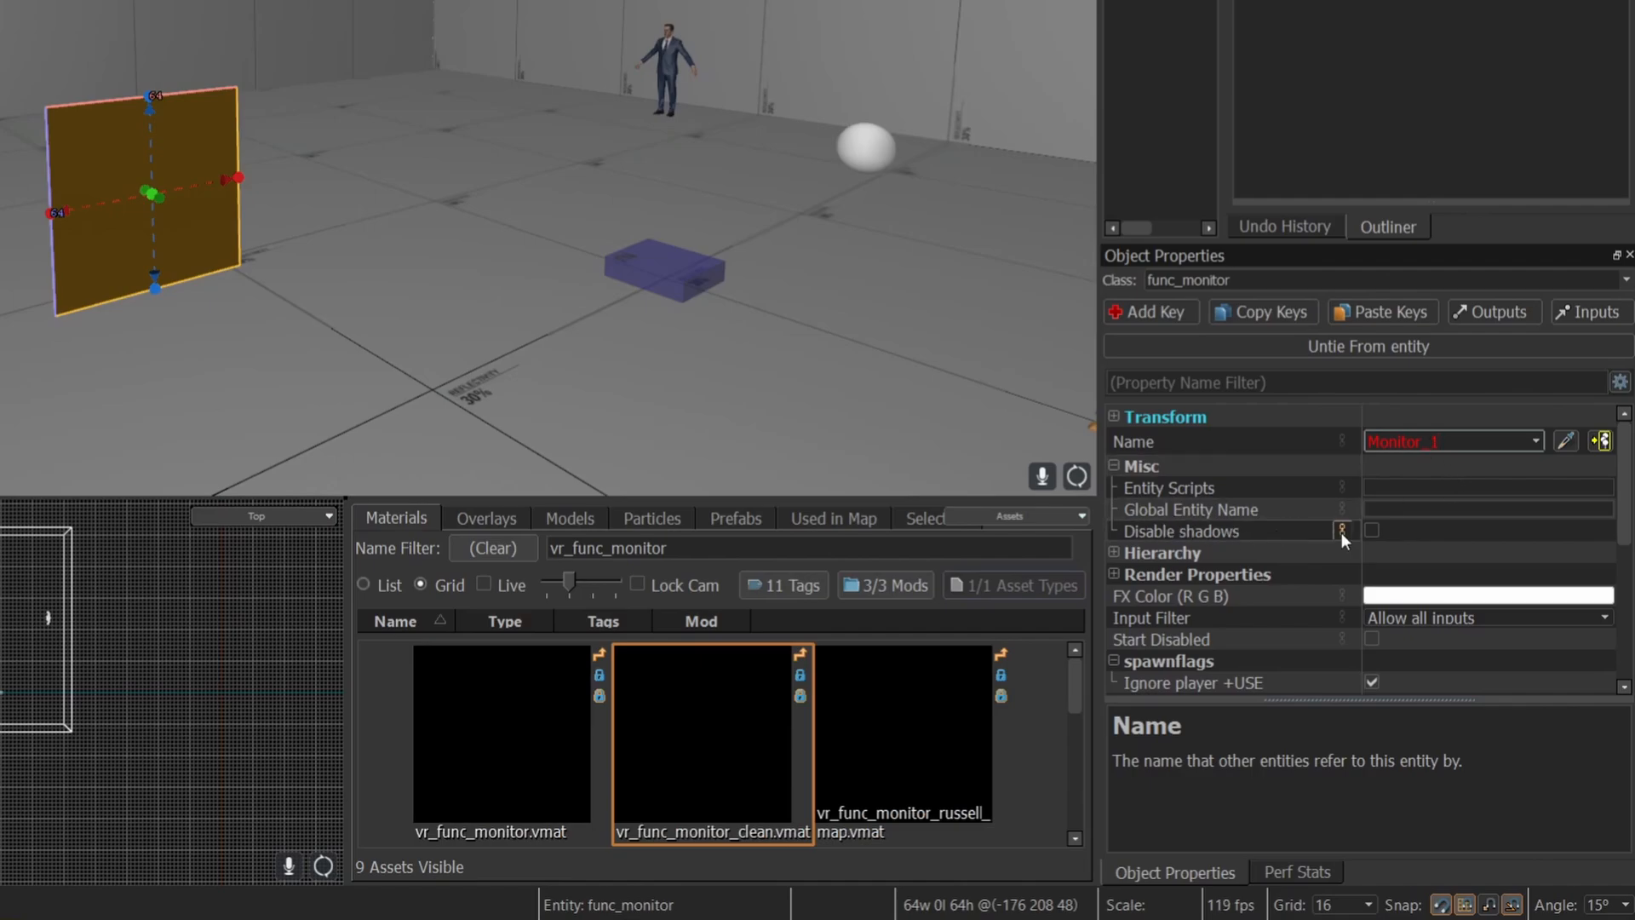
click(1374, 535)
click(1372, 531)
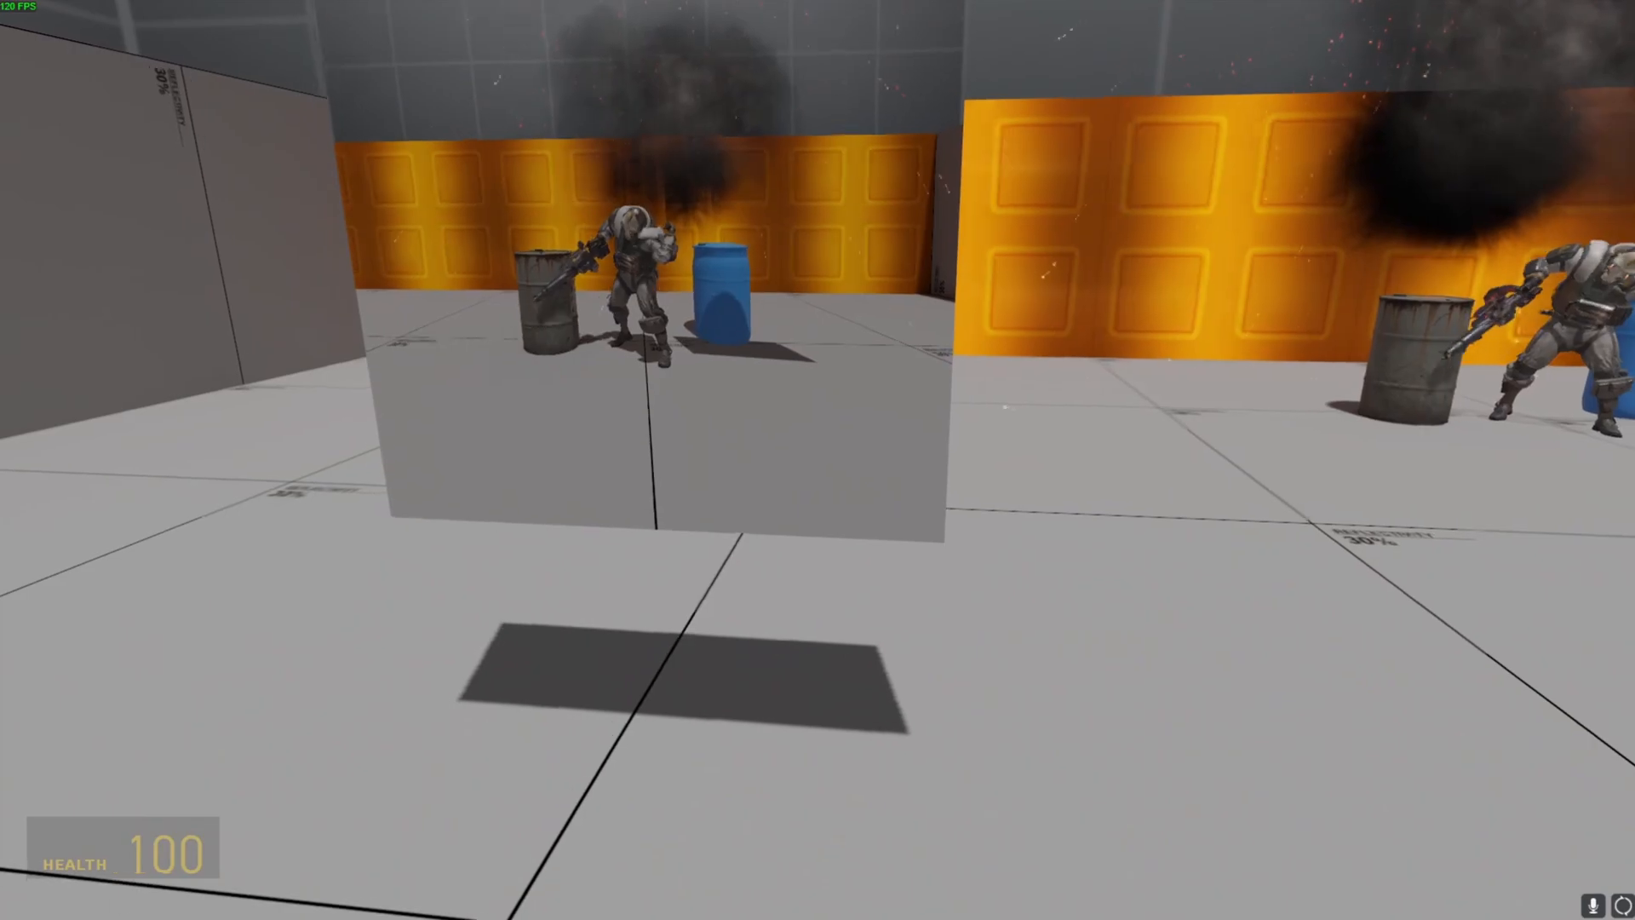
Examine the monitor and its shadow in the running game from several distances
key(a)
key(d)
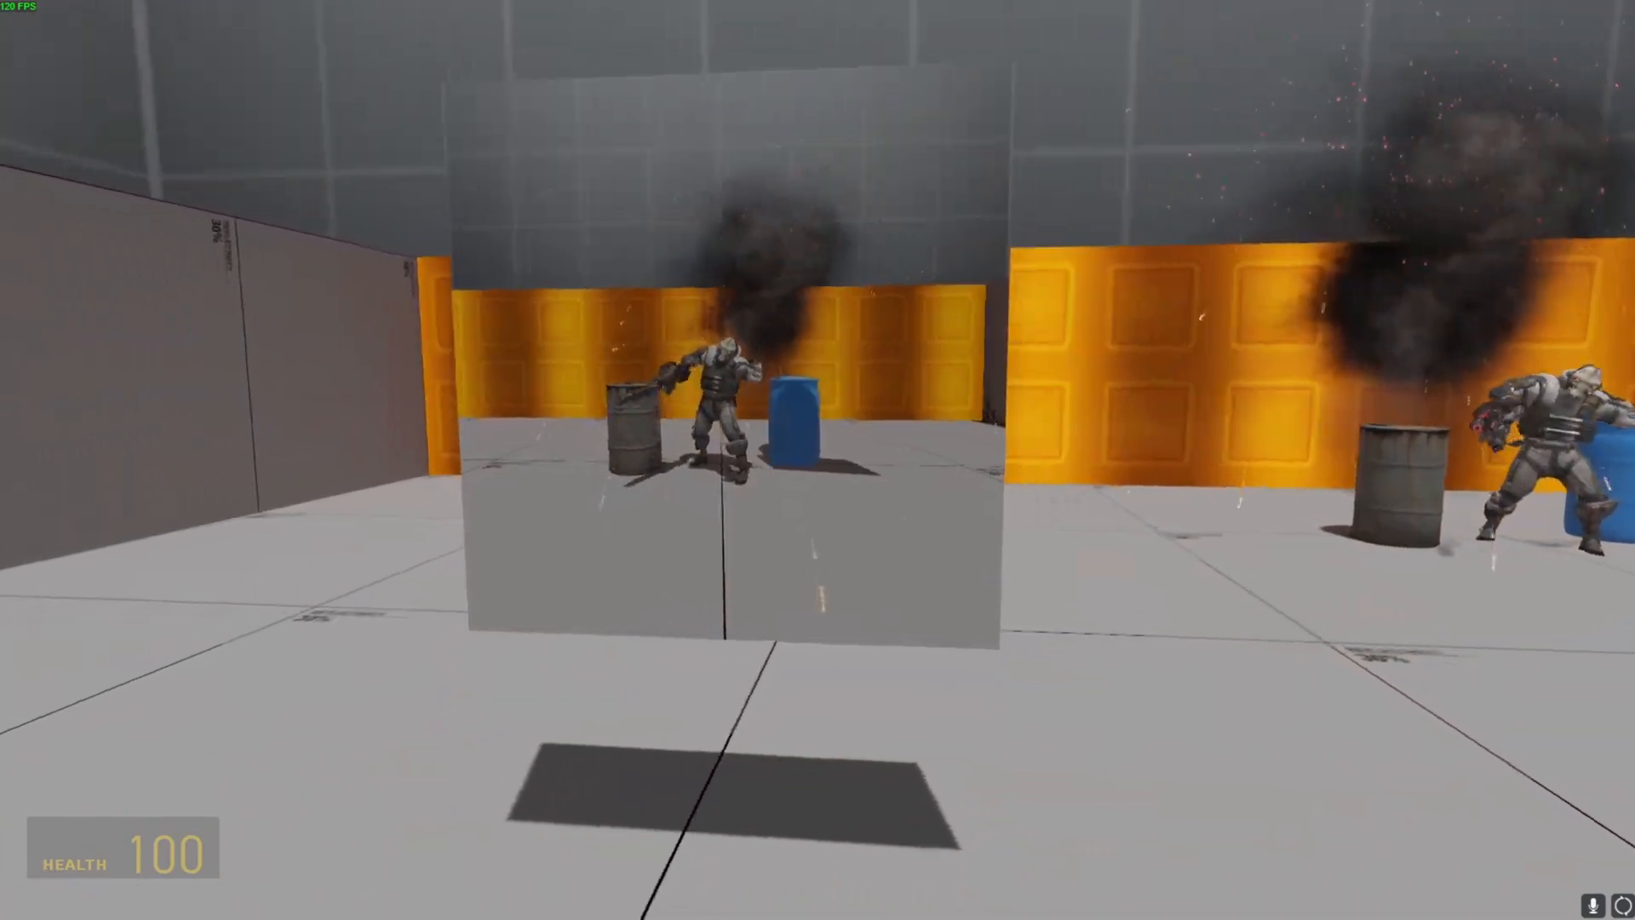
key(w)
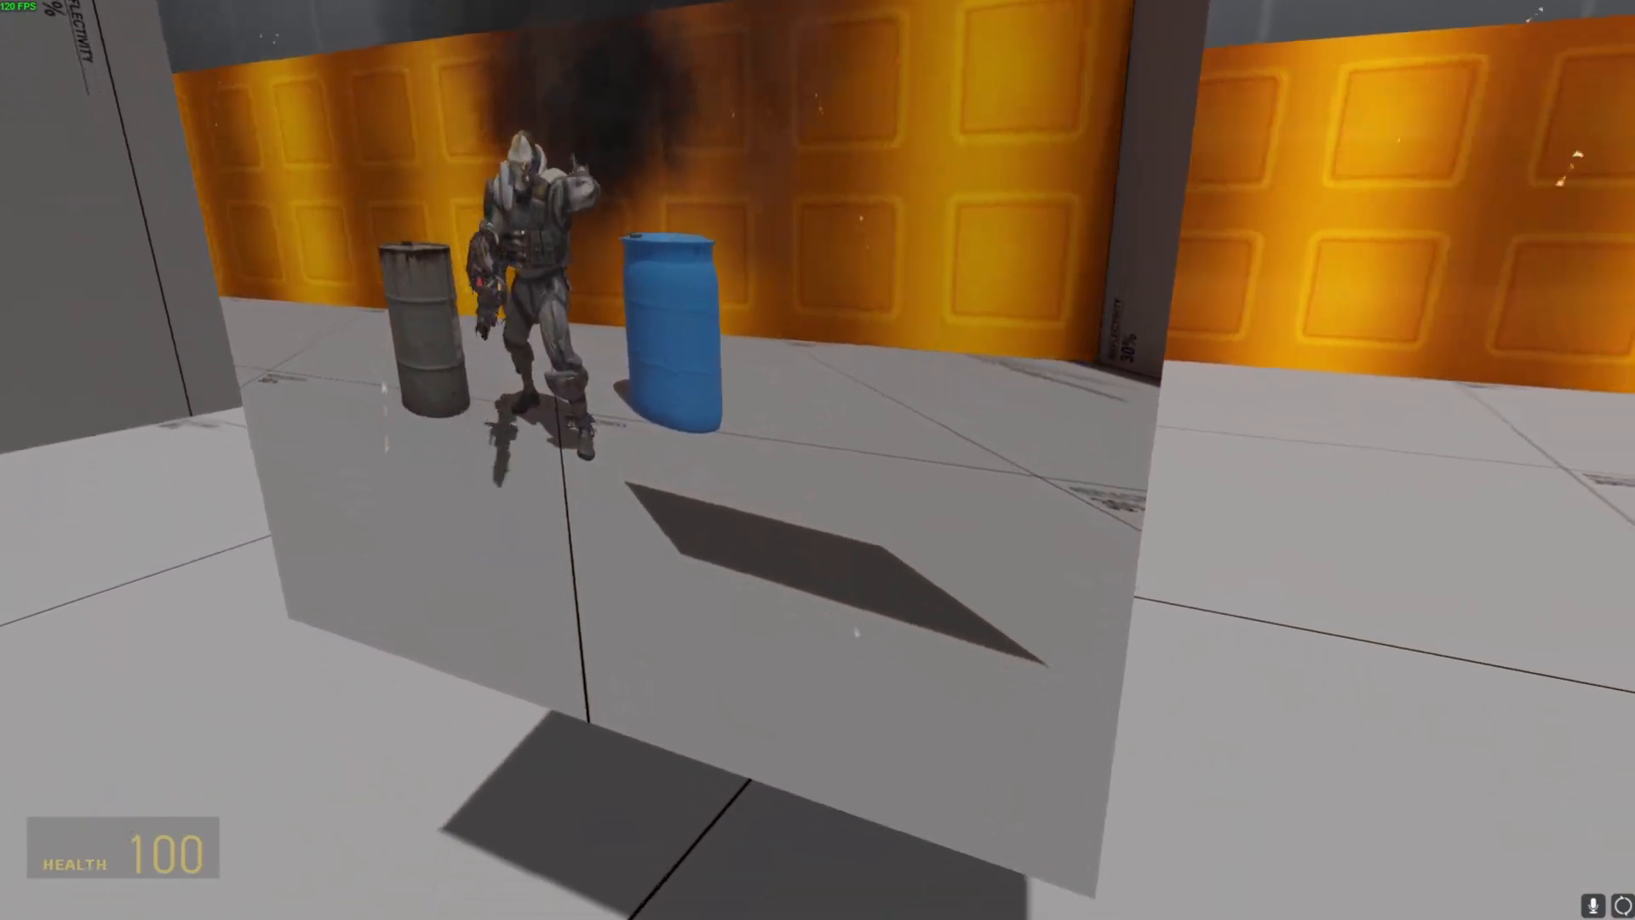
key(s)
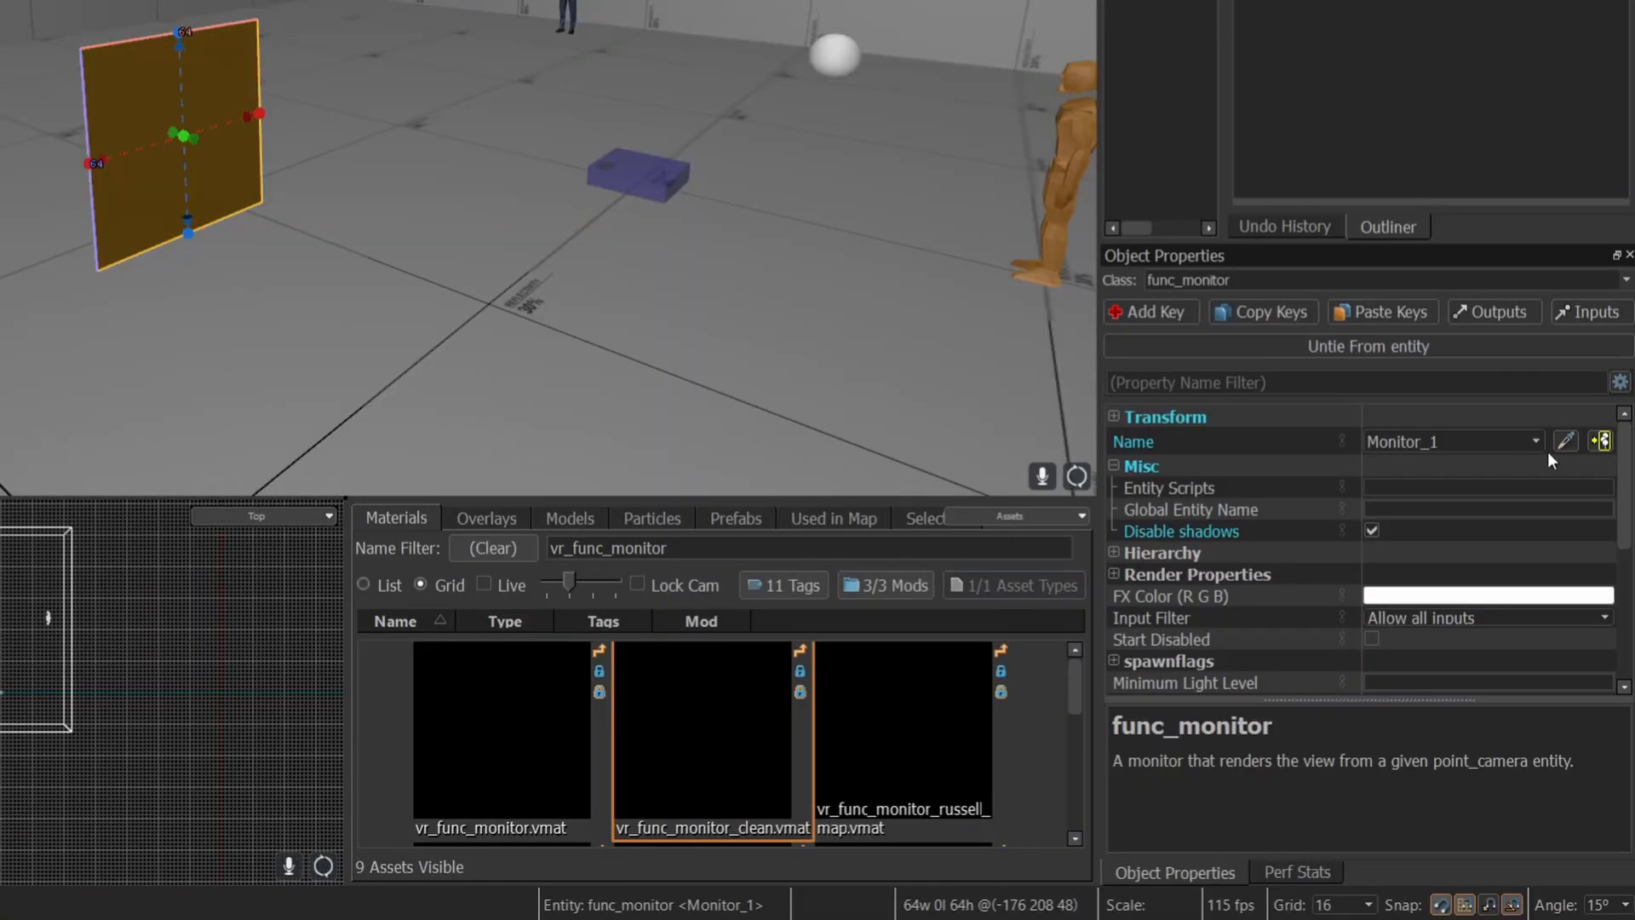
Set the Solidity of Monitor_1 to Always Solid
drag(1625, 468, 1623, 540)
click(1604, 537)
click(1588, 590)
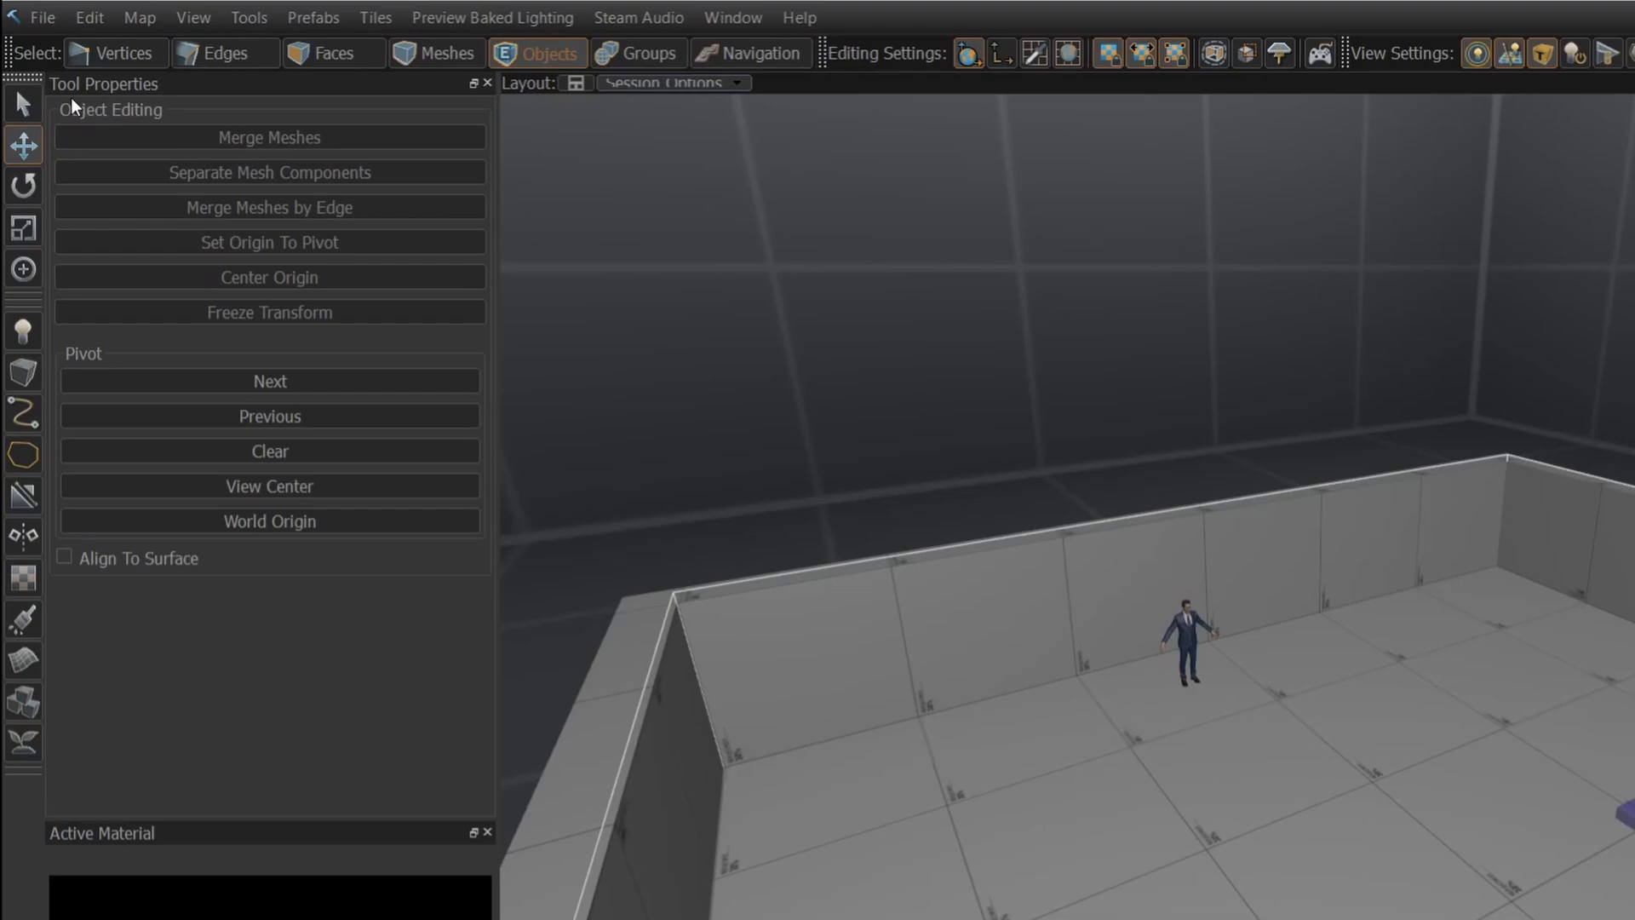
Place a new entity of class point_camera in the map
click(23, 330)
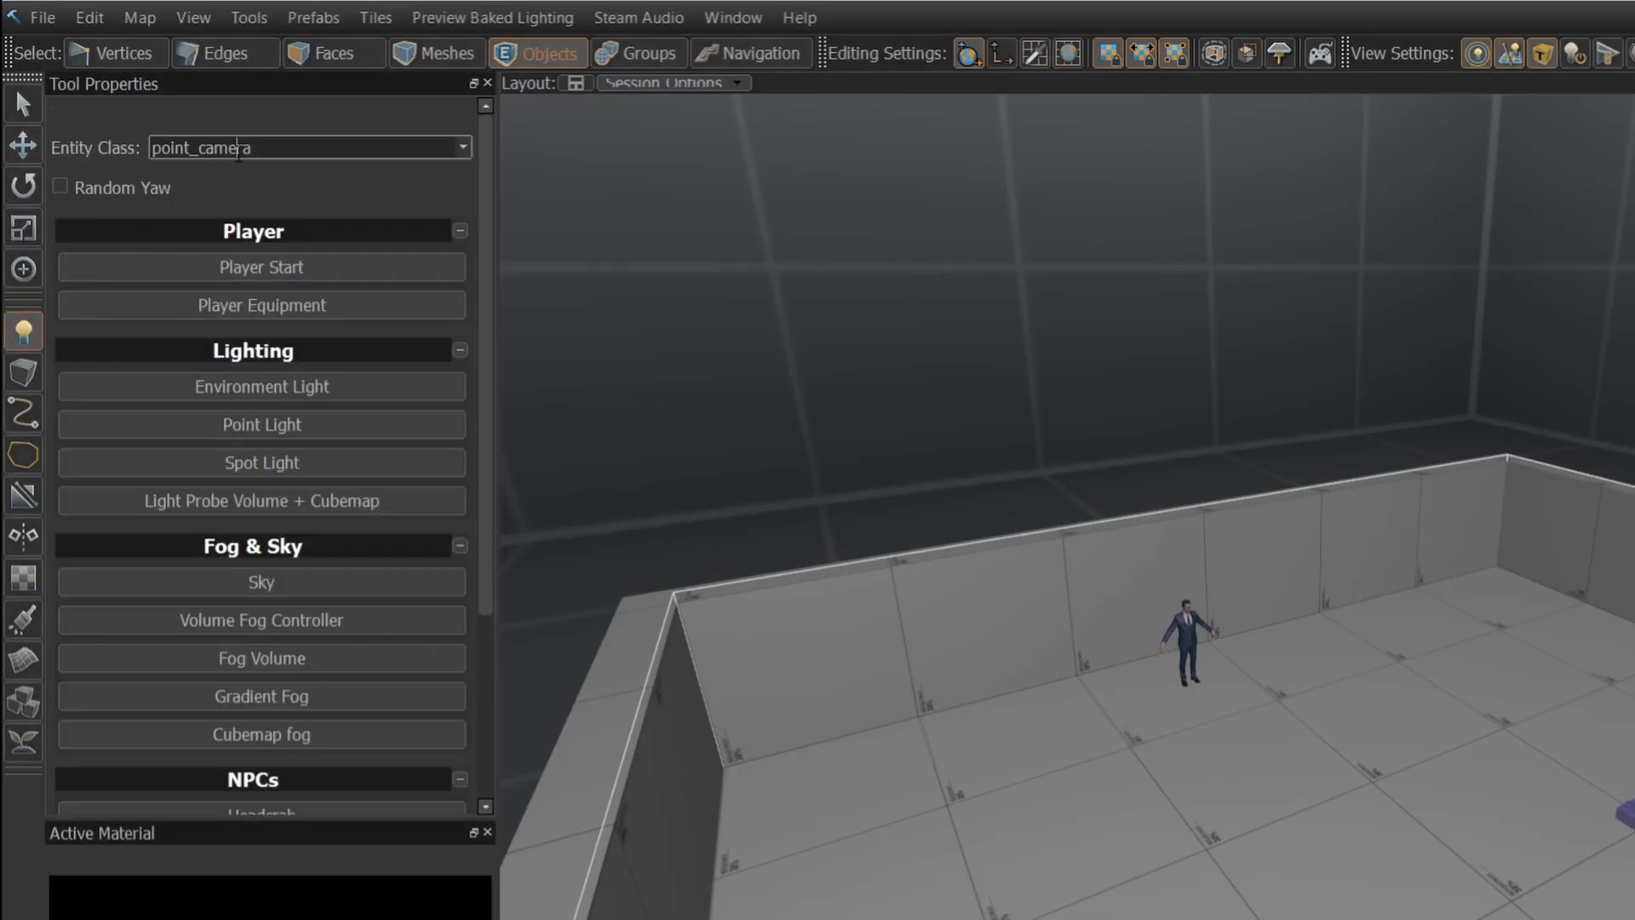
double_click(239, 149)
text(point_cam)
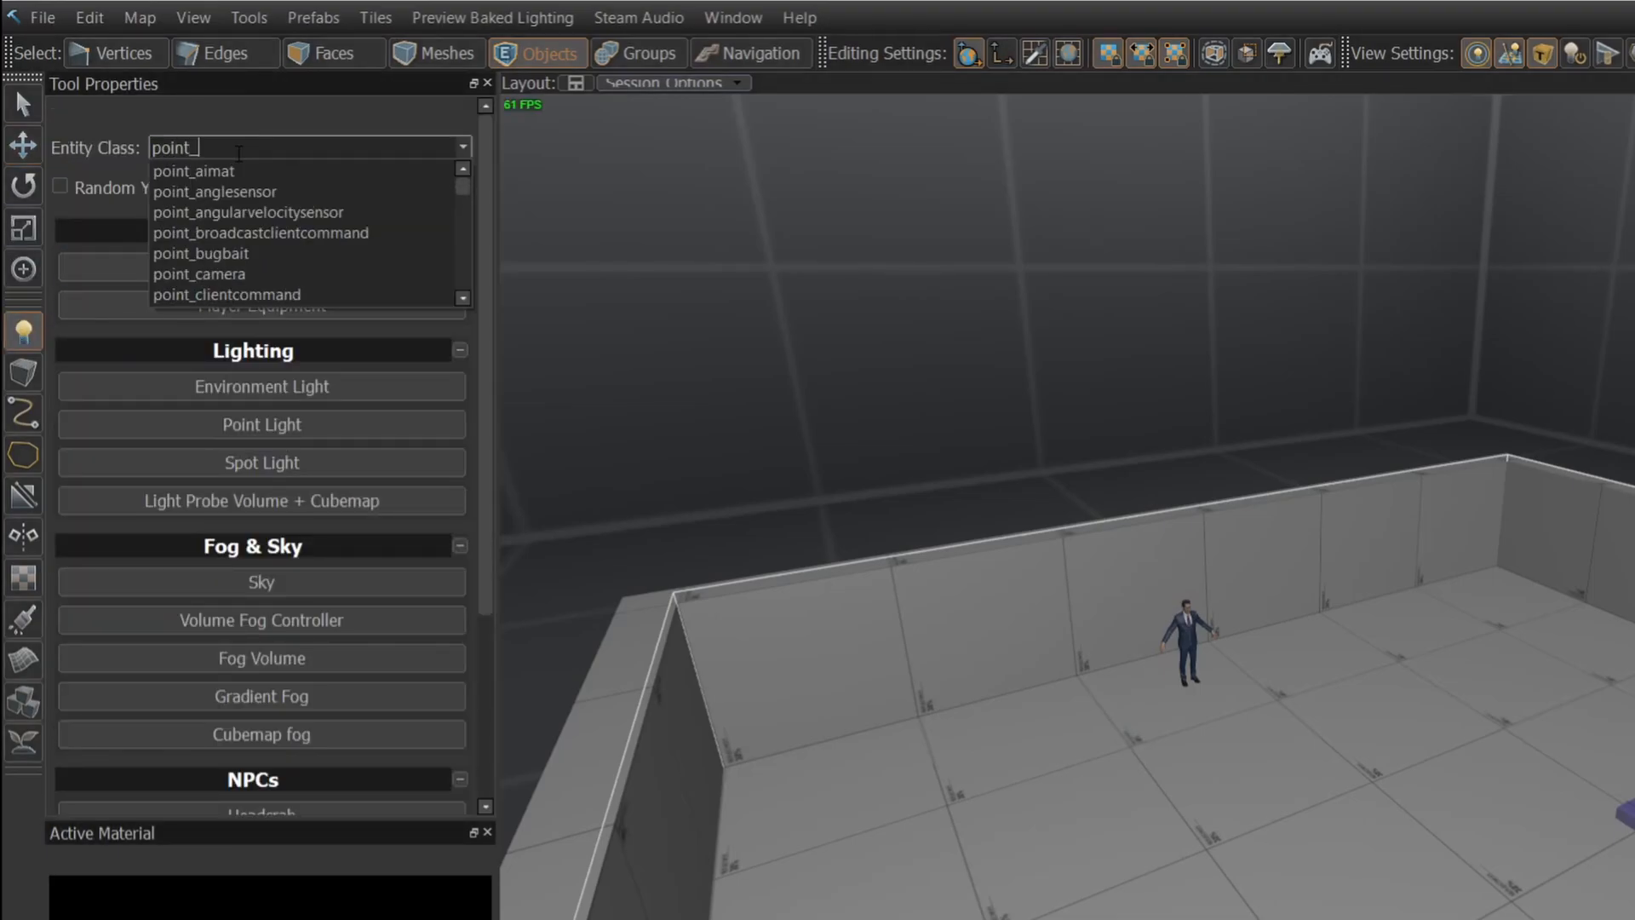
text(era)
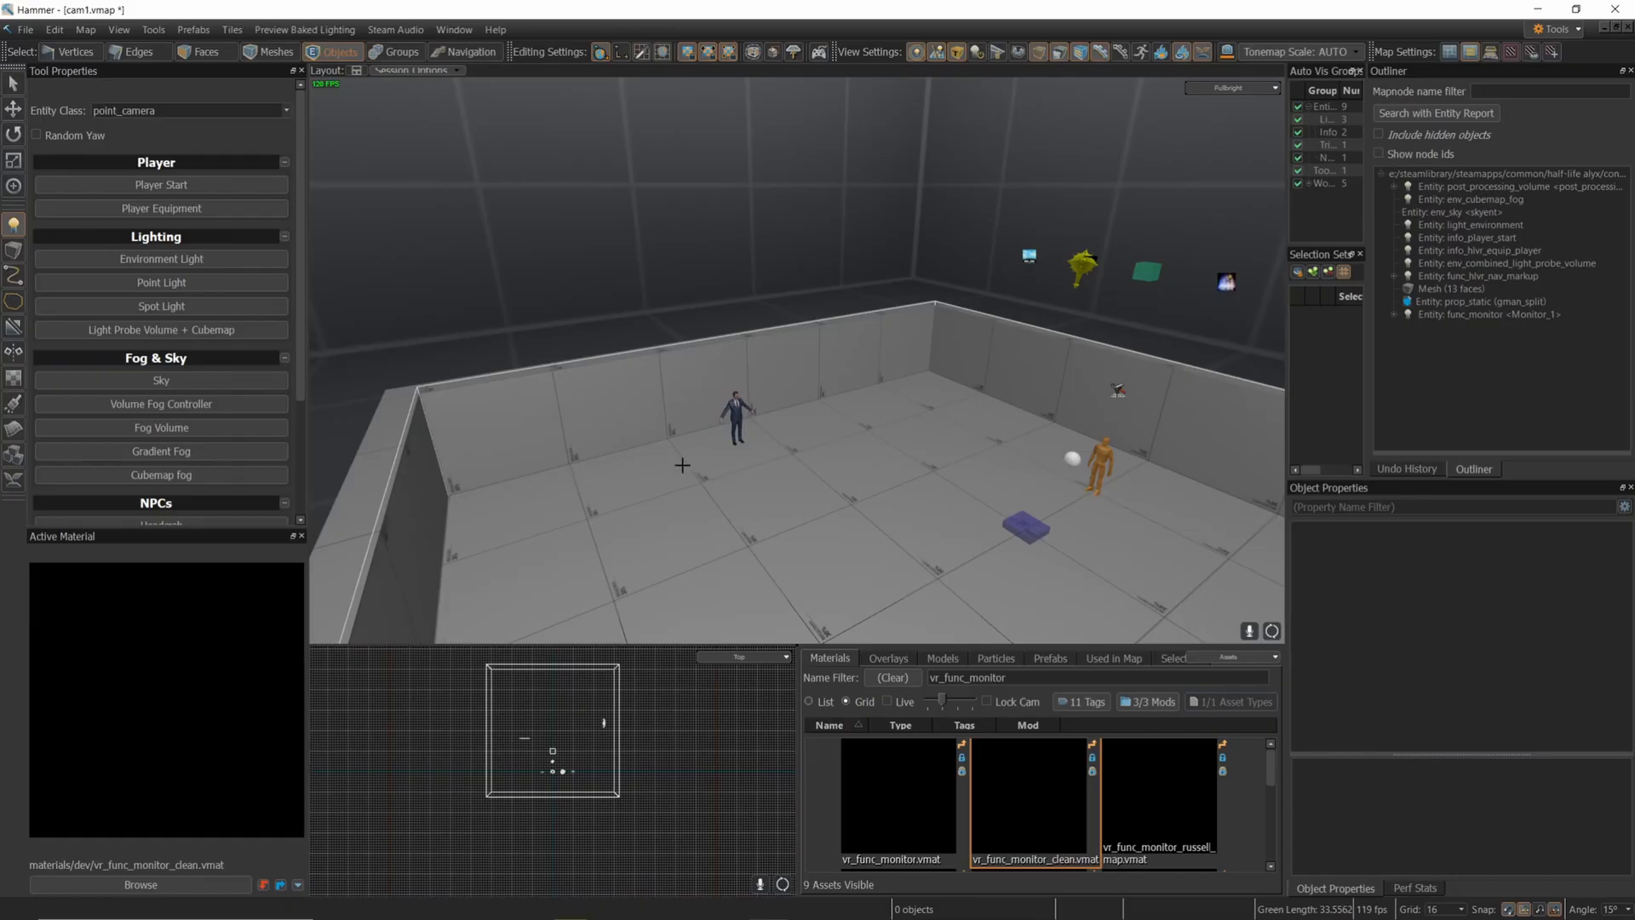
click(767, 468)
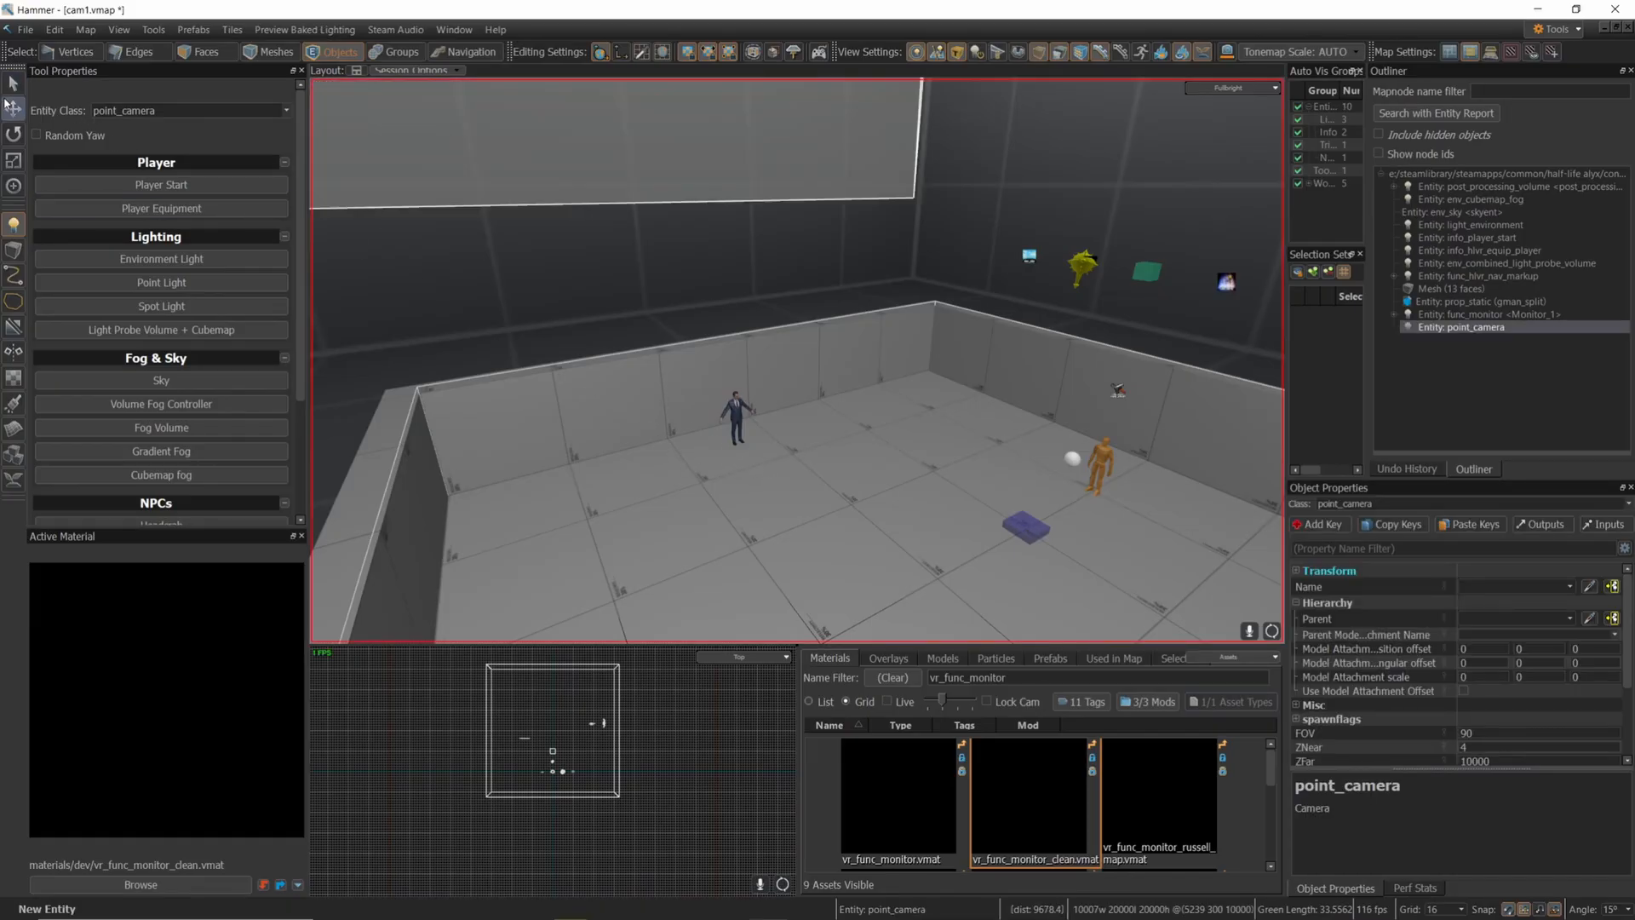
Move the point_camera down into the room near the suited figure and name it camera_1
click(13, 109)
right_drag(688, 300, 743, 177)
drag(743, 177, 492, 626)
right_drag(738, 160, 691, 351)
drag(724, 130, 720, 532)
key(w)
right_drag(720, 533, 797, 360)
drag(897, 298, 893, 373)
click(1494, 588)
text(camera_1)
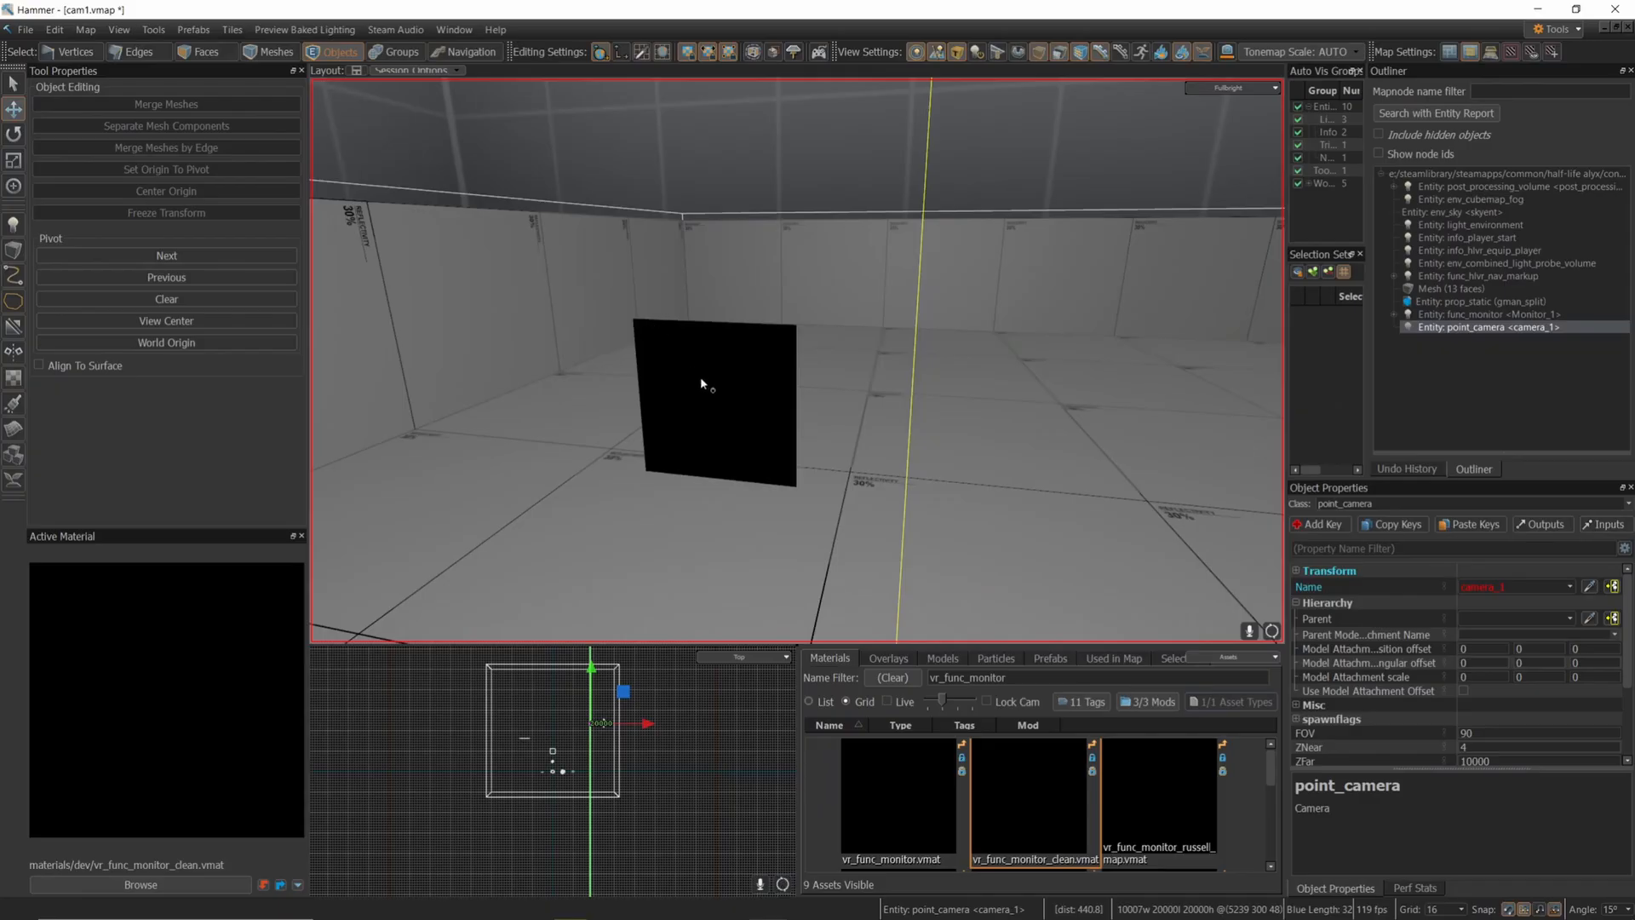
Select the monitor and set its Camera name to camera_1
click(700, 377)
scroll(1379, 655, down, 3)
click(1447, 601)
text(camer)
key(Down)
key(Return)
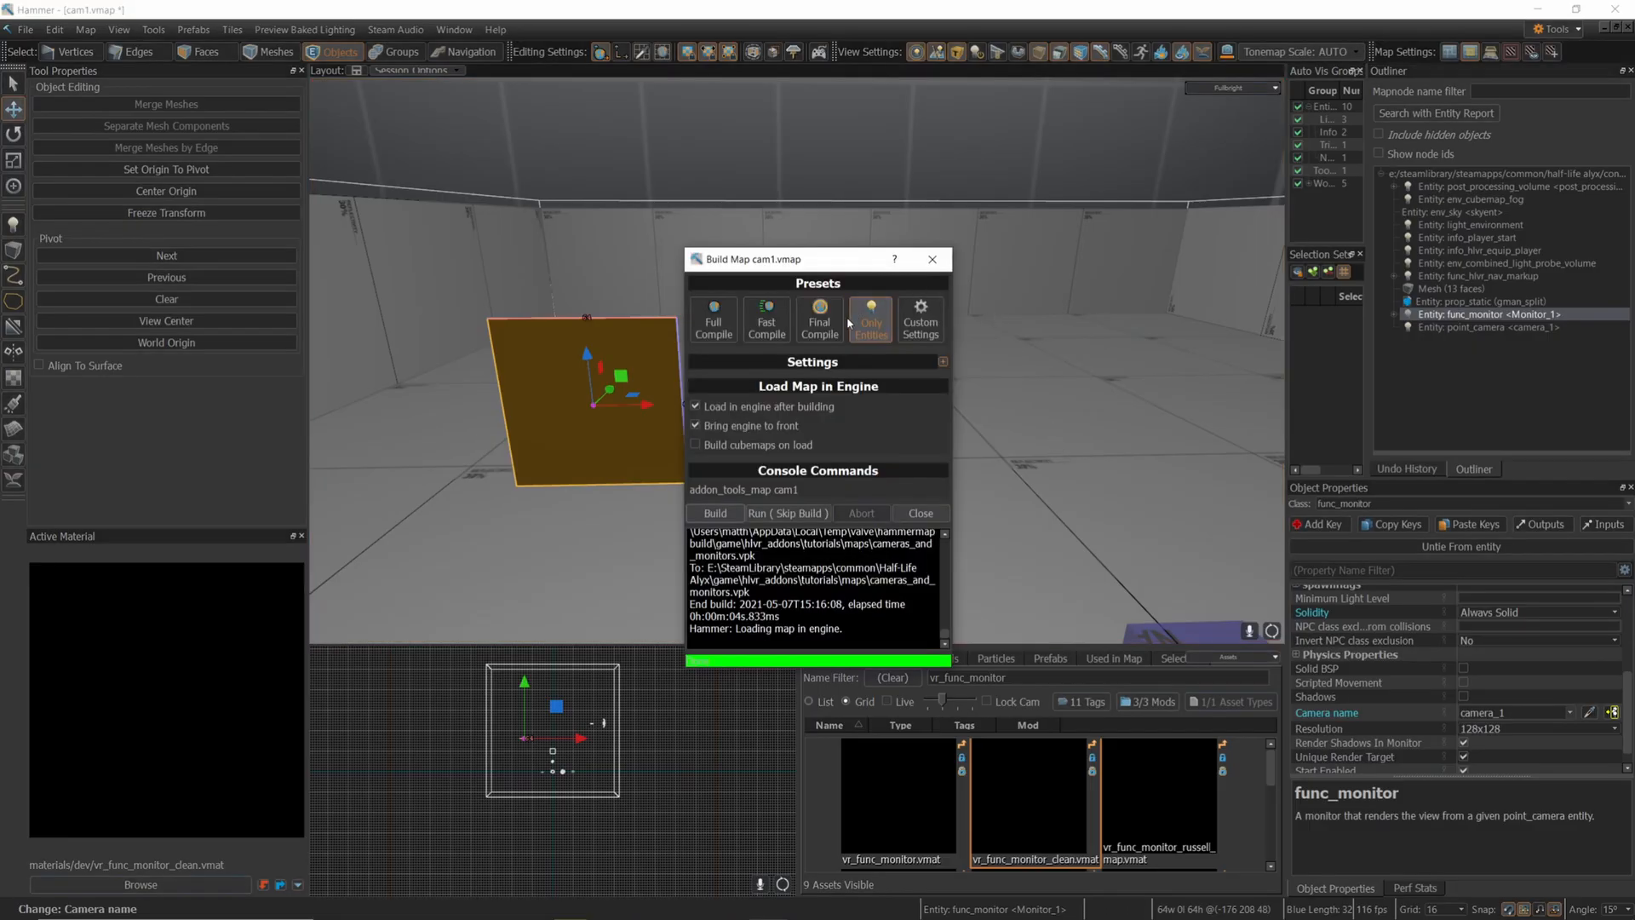
Build and load the map with the Only Entities preset, and inspect the monitor's picture up close in the game
click(715, 511)
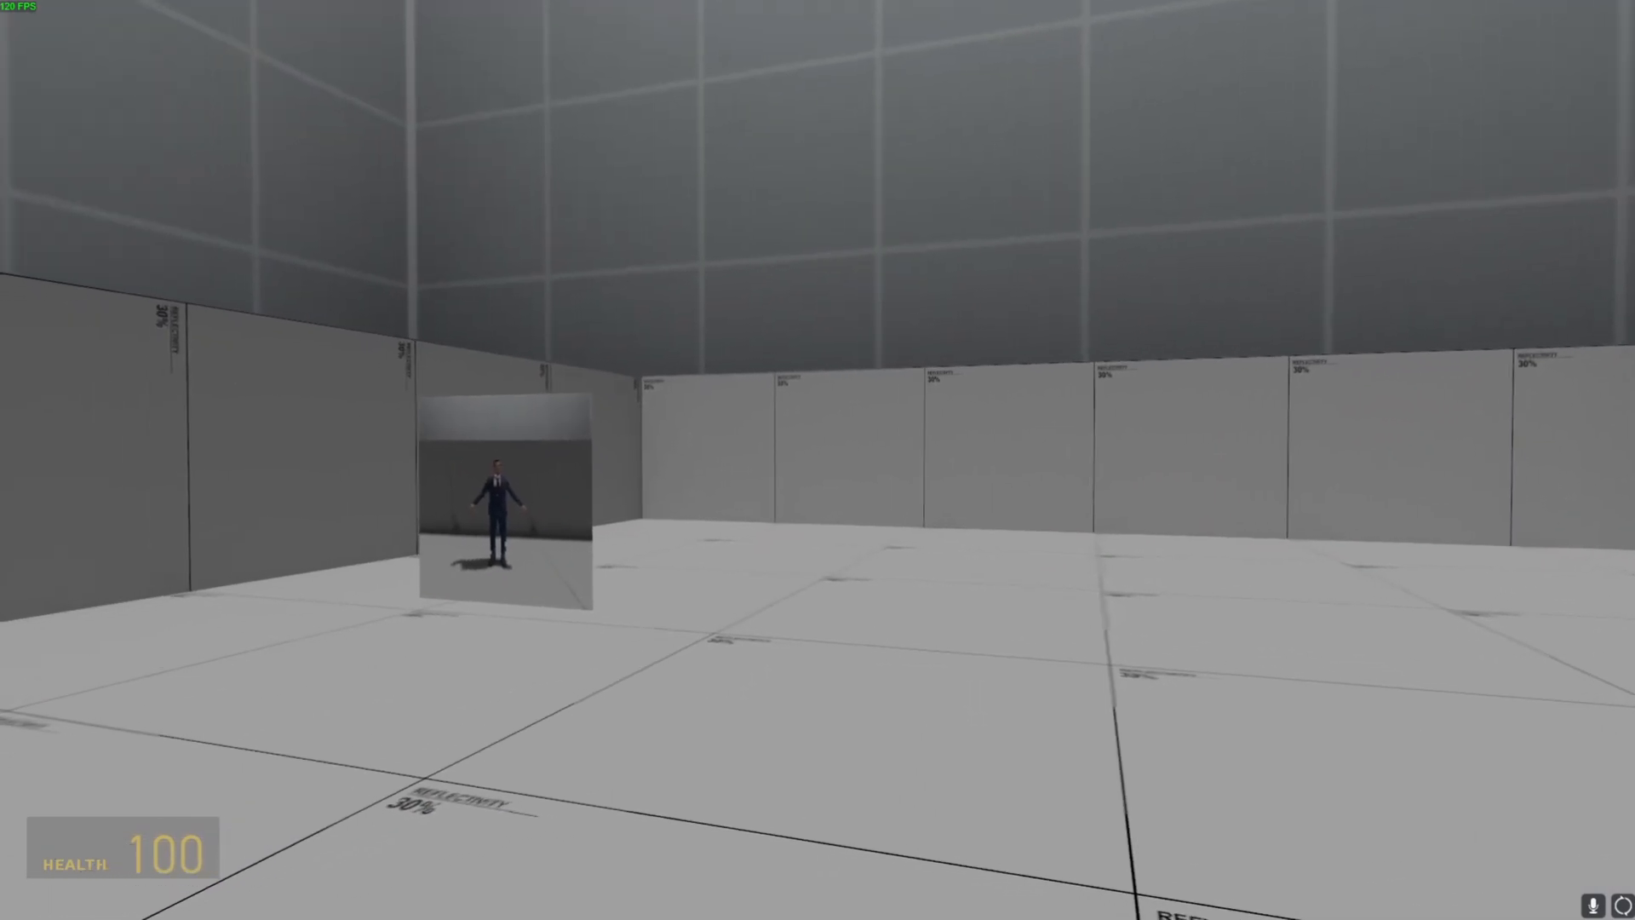
key(w)
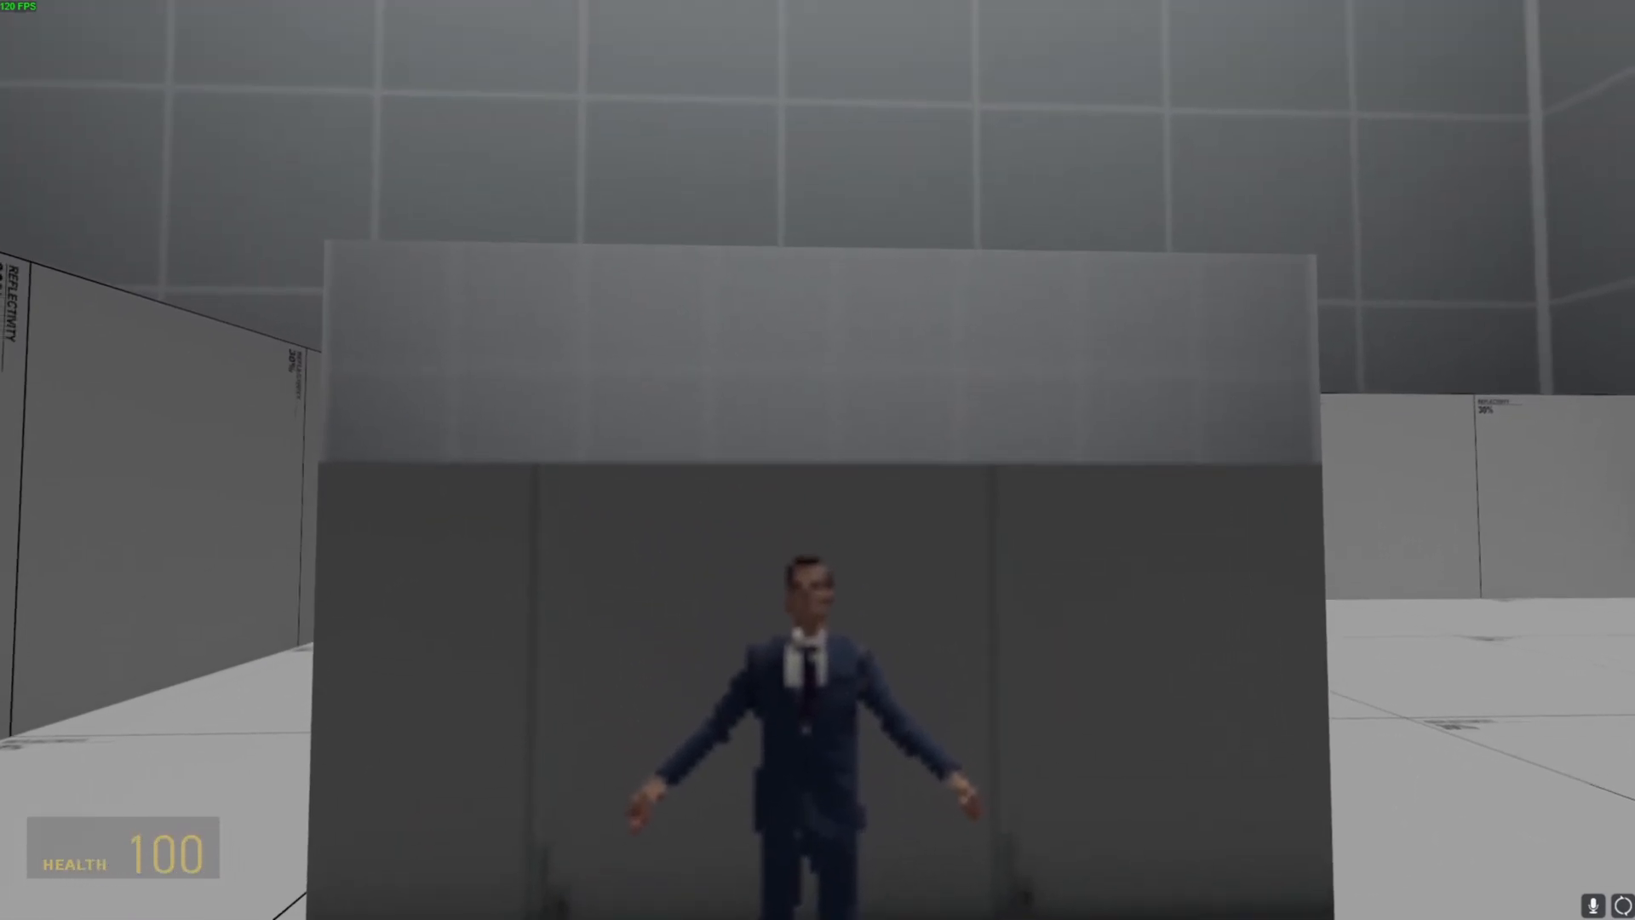
key(w)
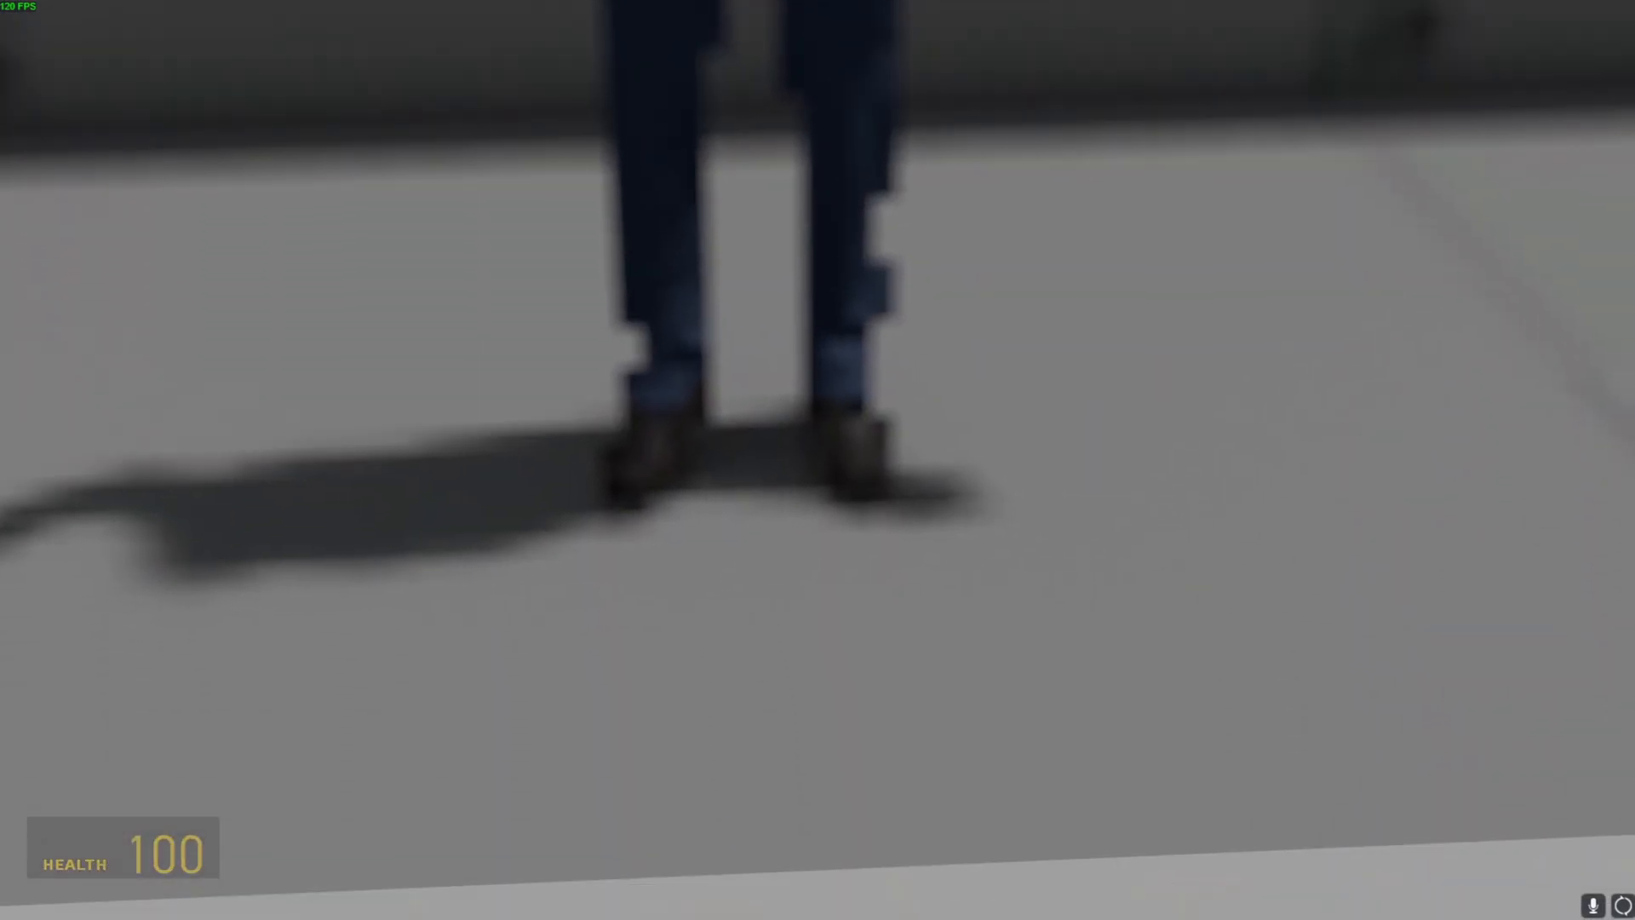
key(s)
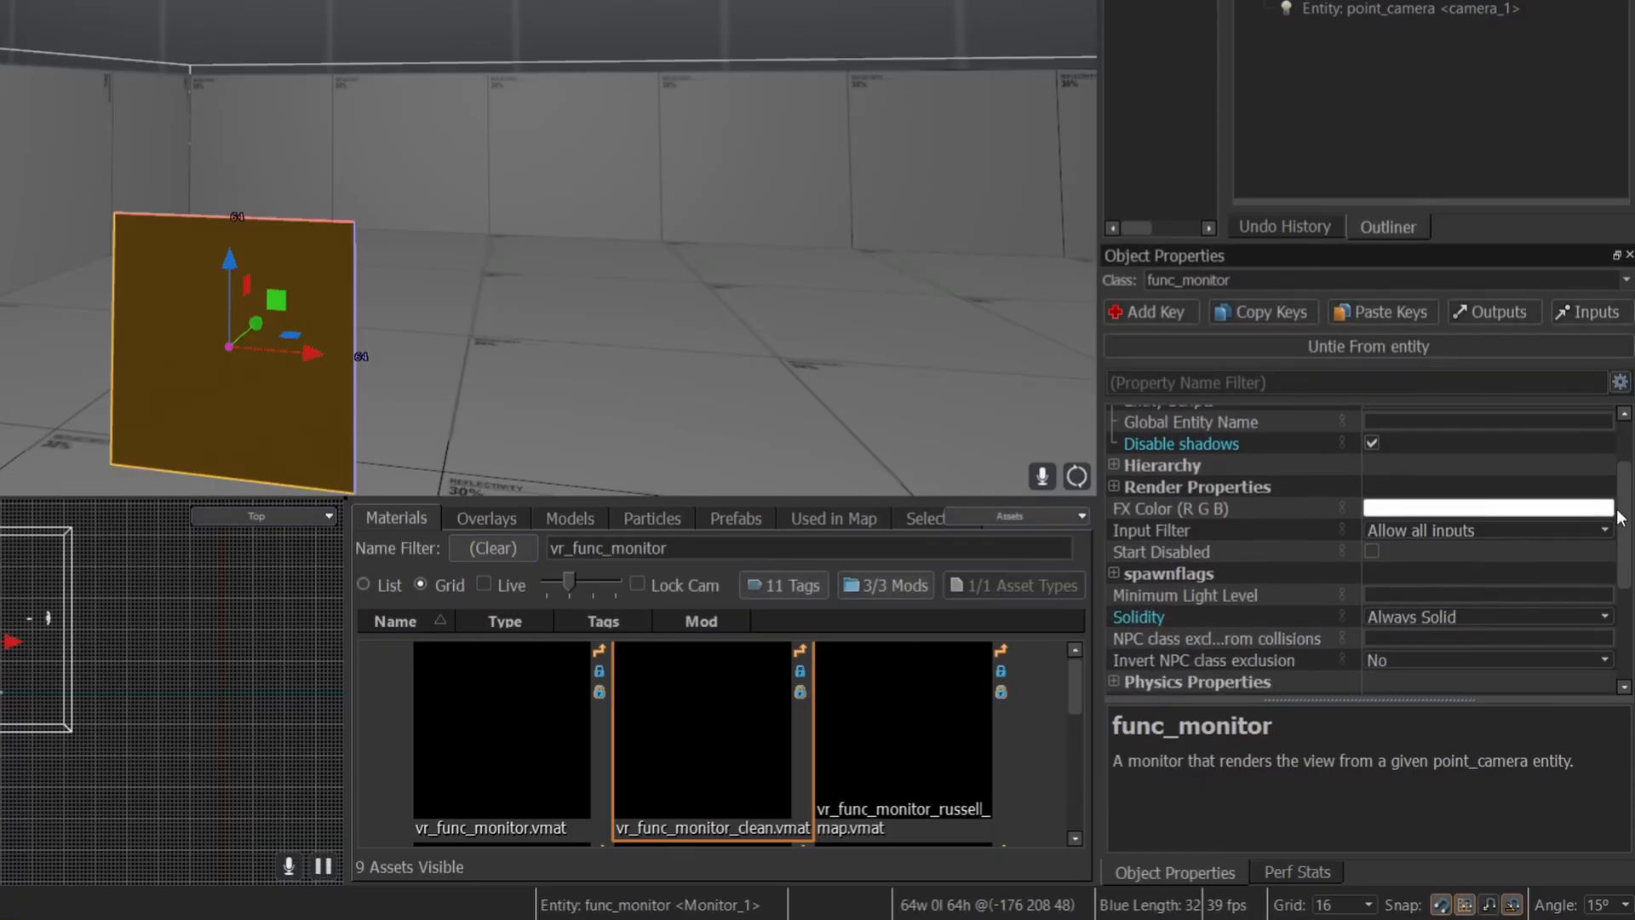
Set the monitor's Resolution to 512x512 and inspect its picture up close in the game
drag(1617, 517, 1615, 615)
click(1606, 600)
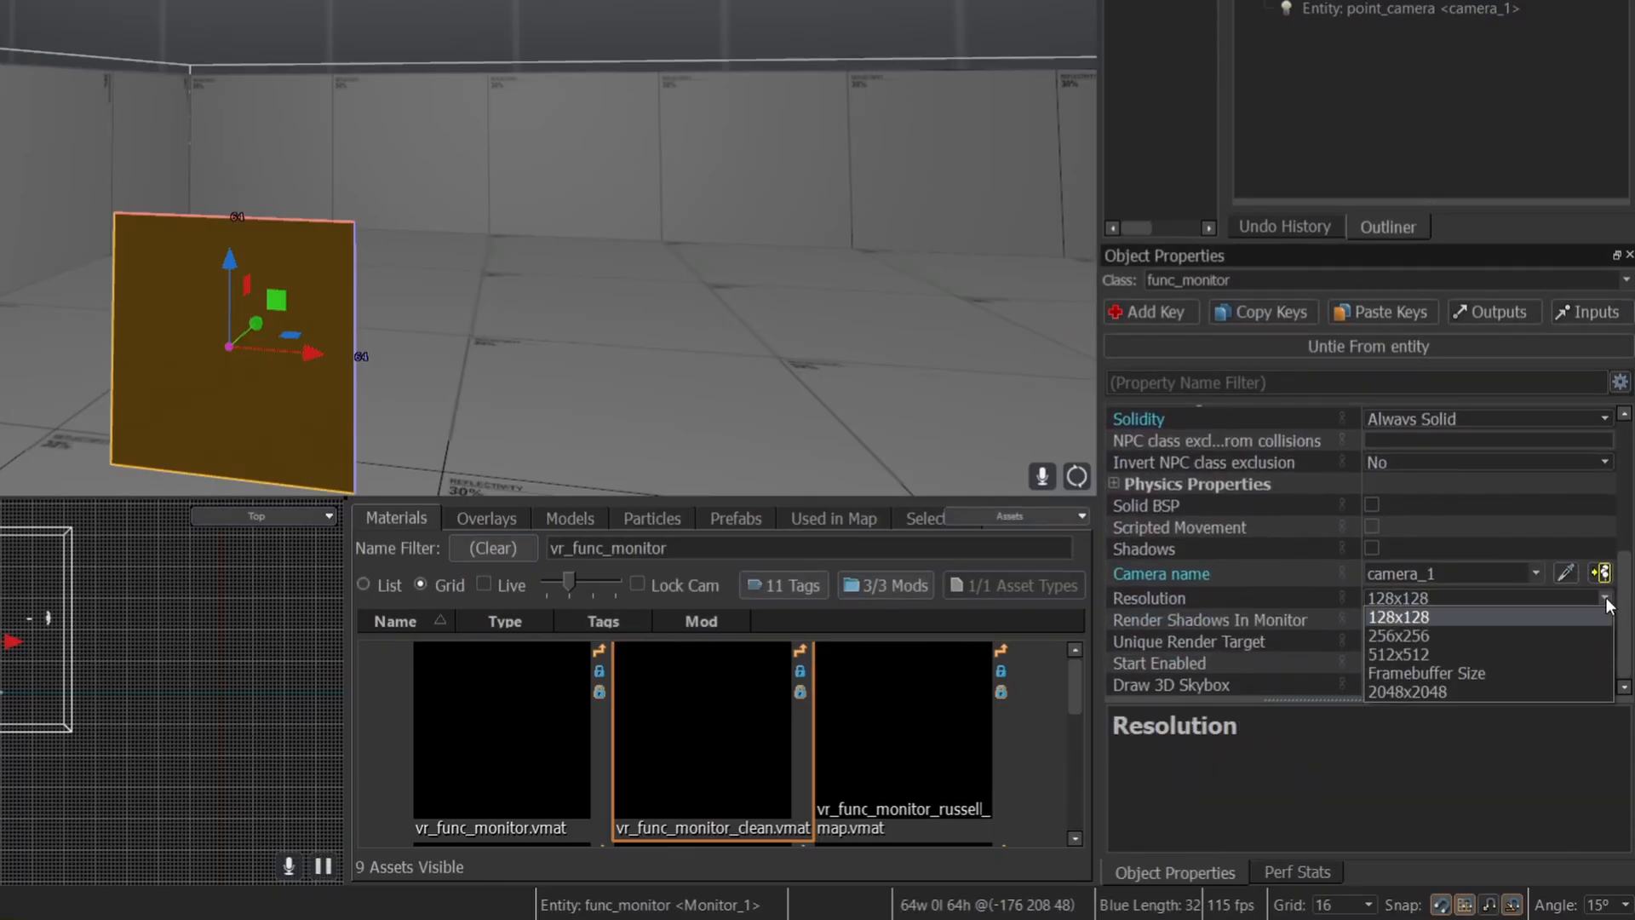
click(1551, 655)
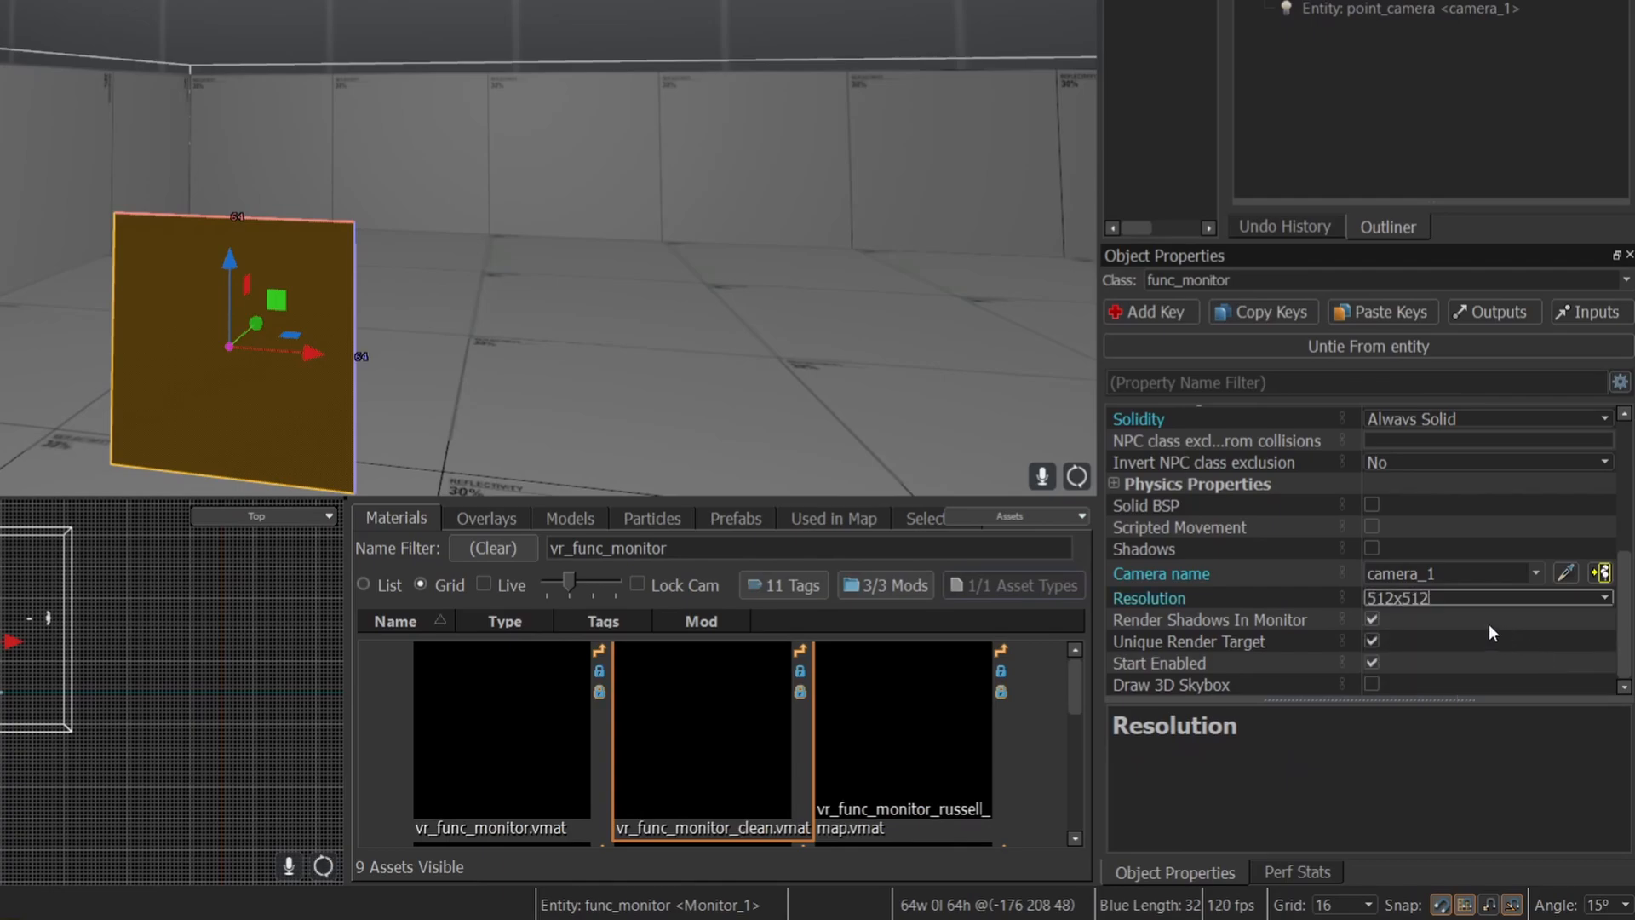
click(1610, 605)
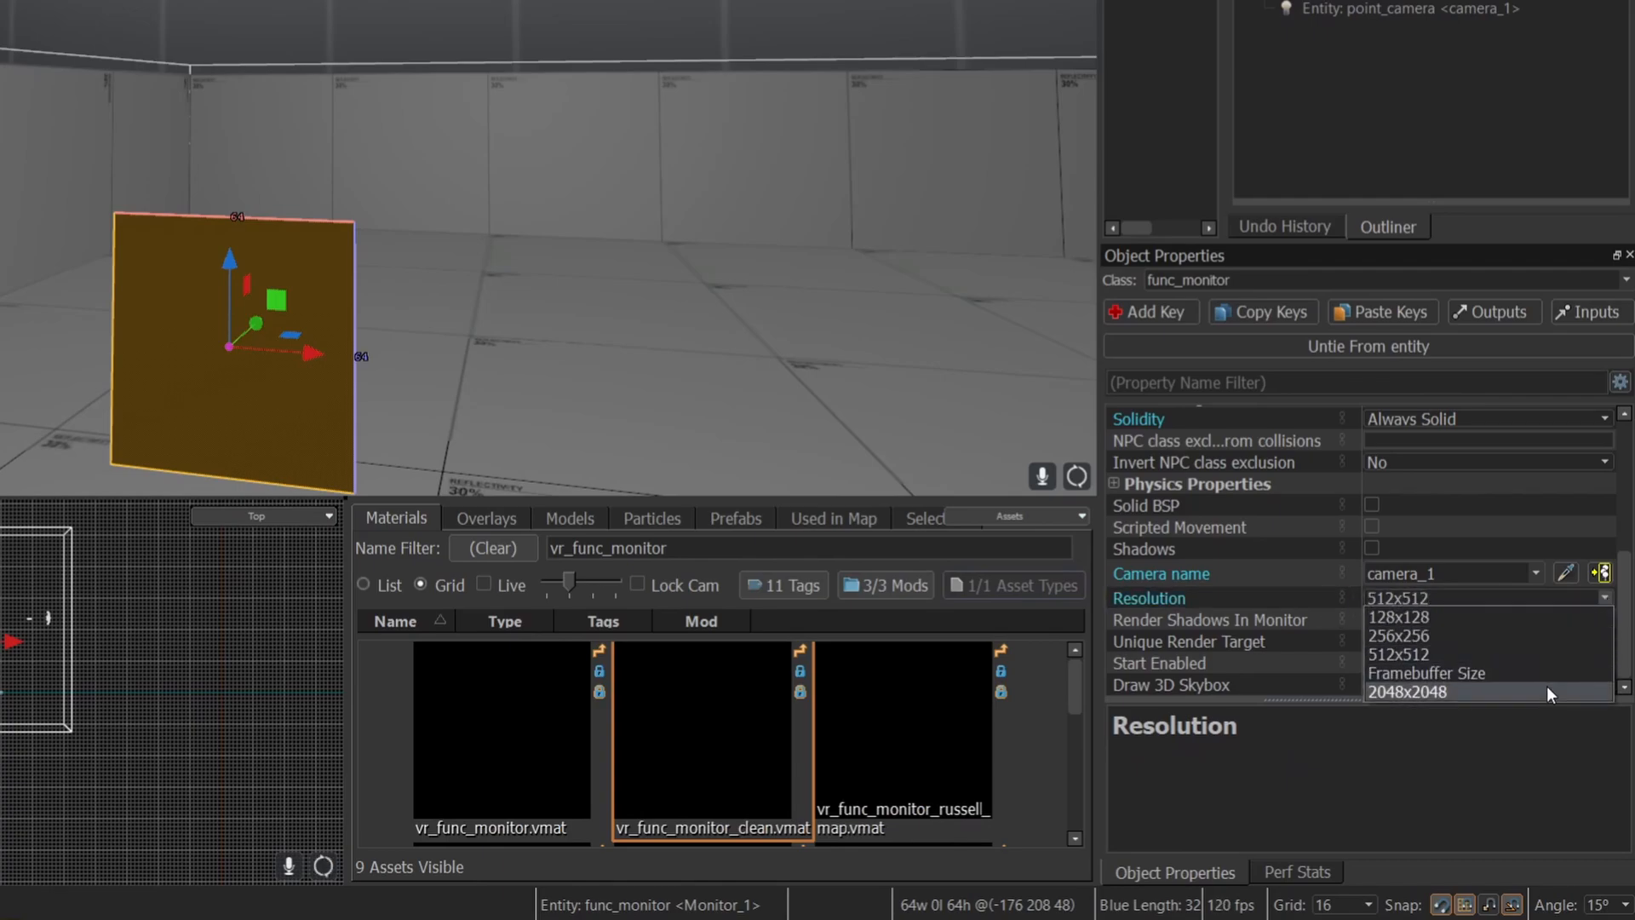
click(1551, 689)
click(1601, 604)
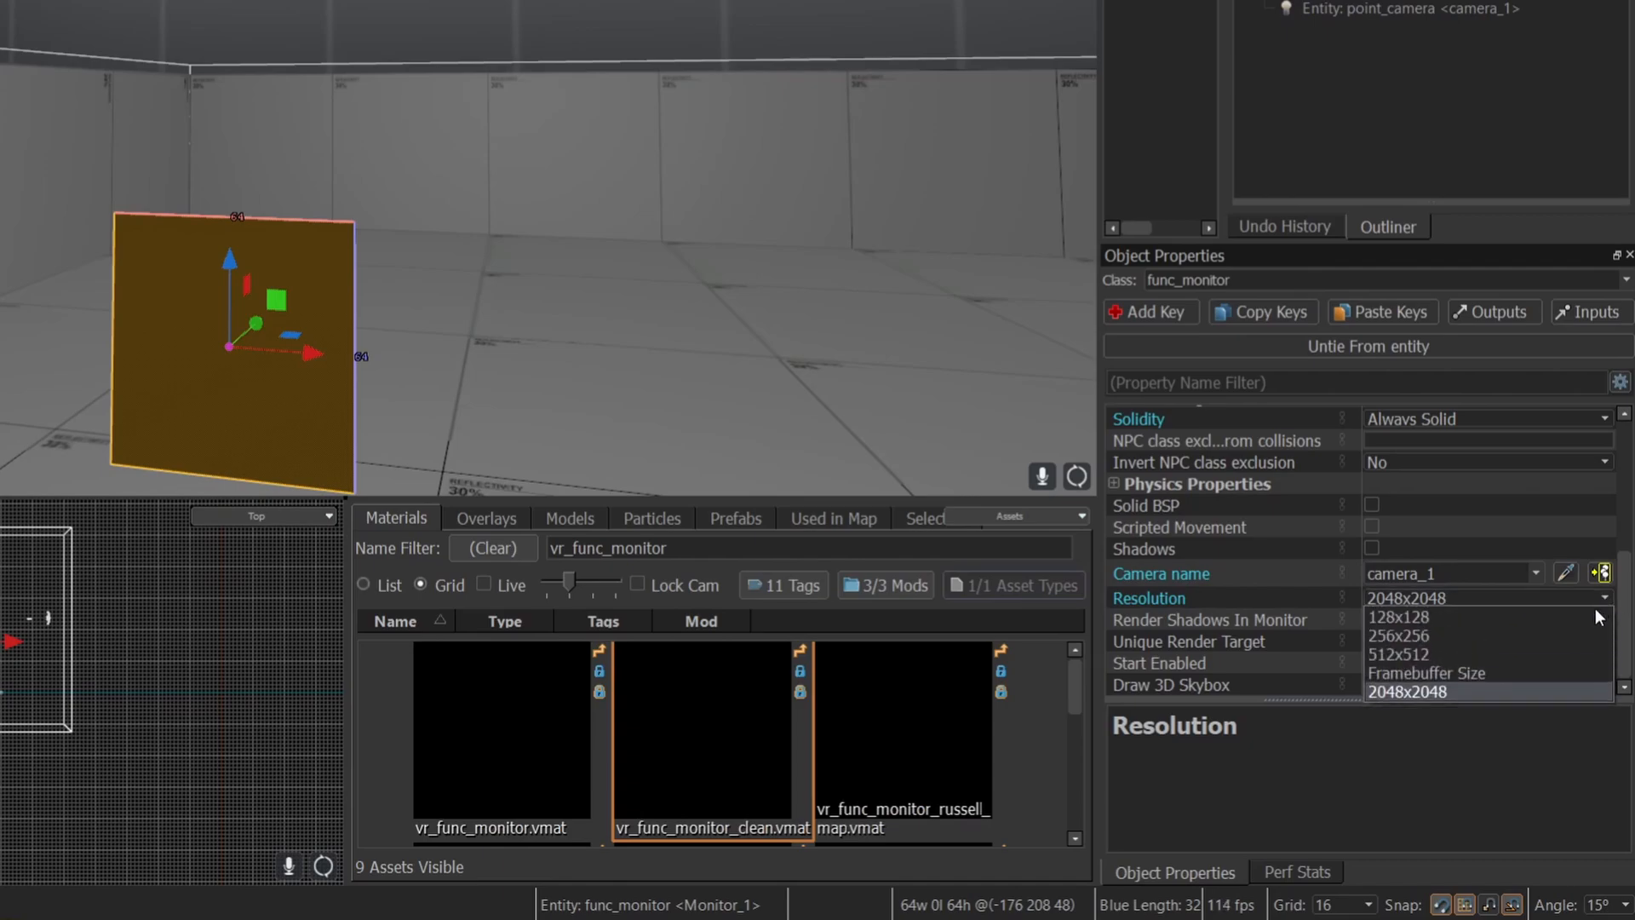
click(1564, 662)
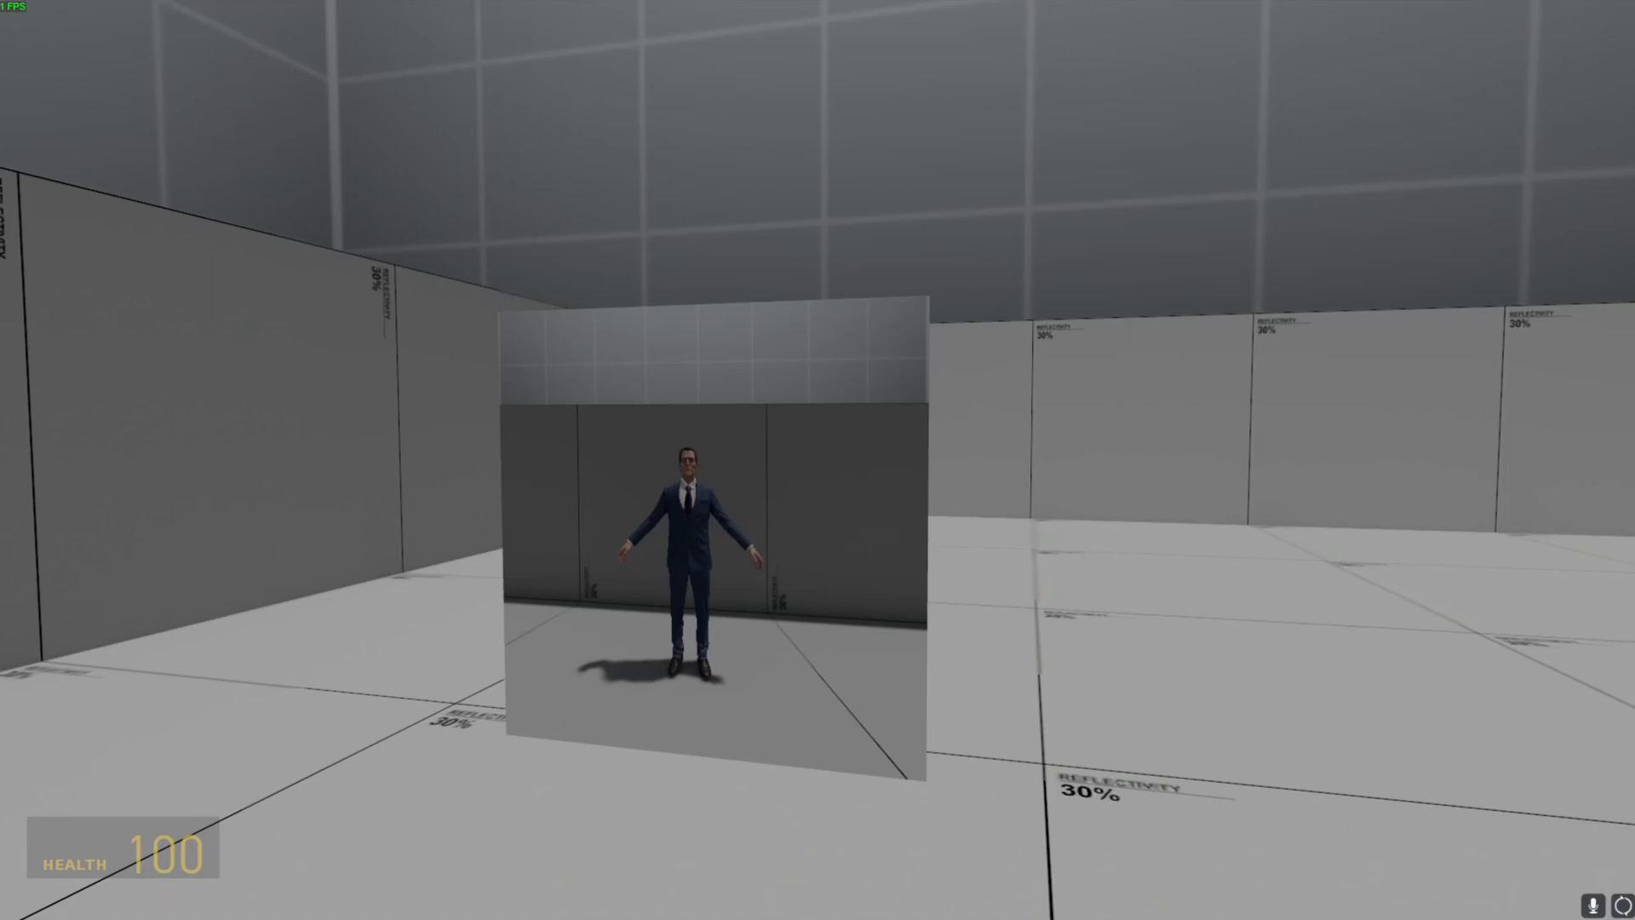
key(w)
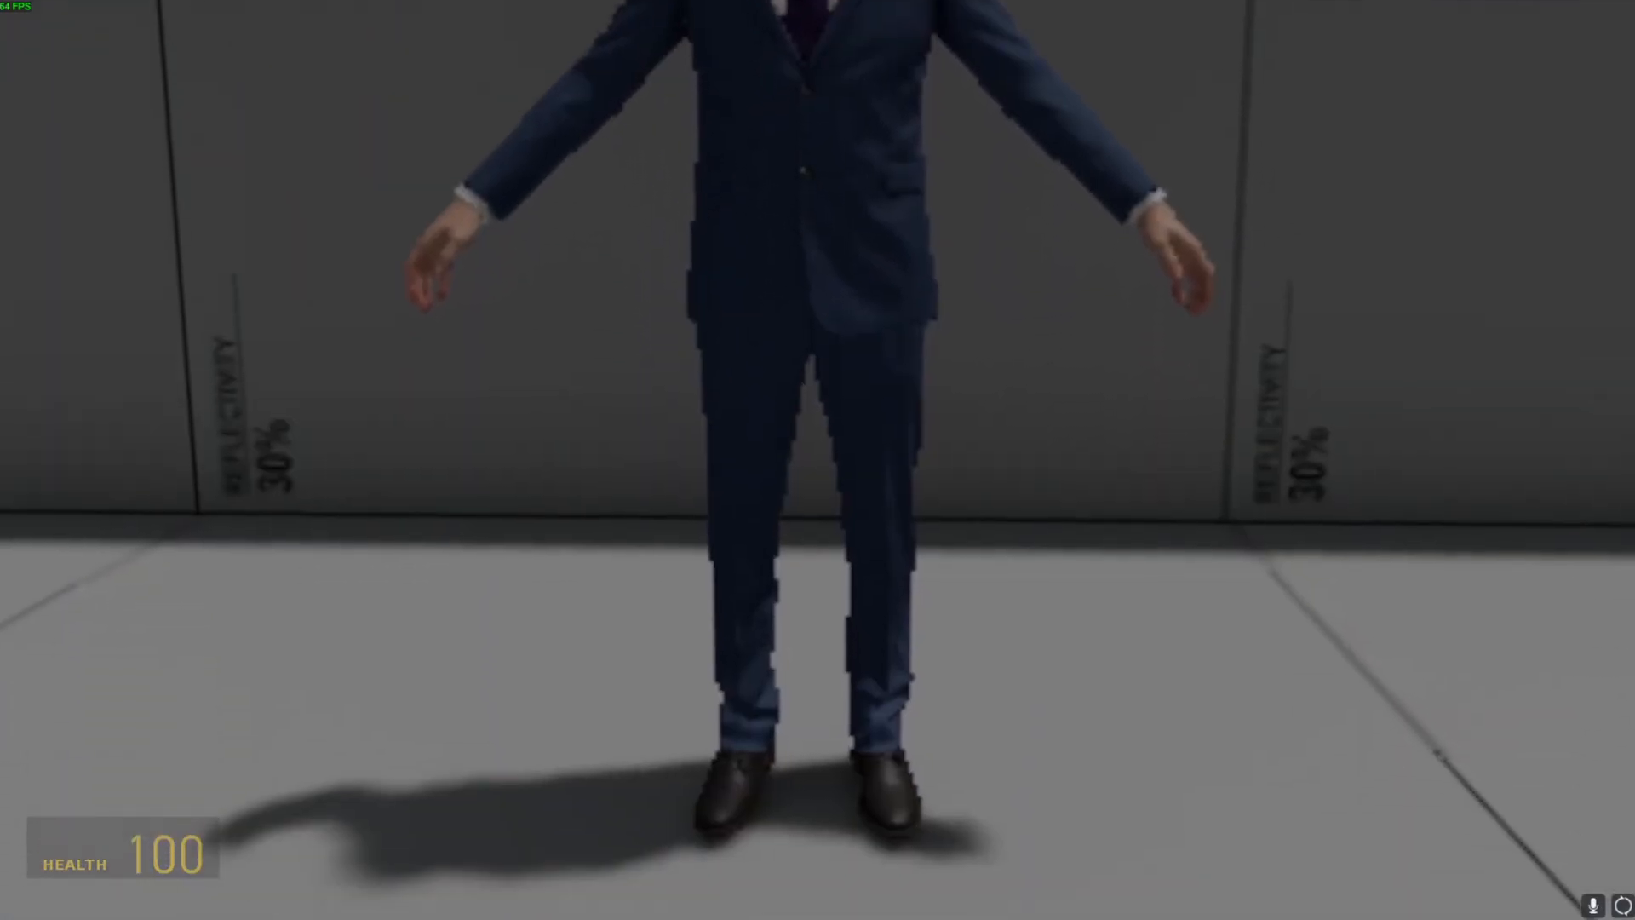
key(s)
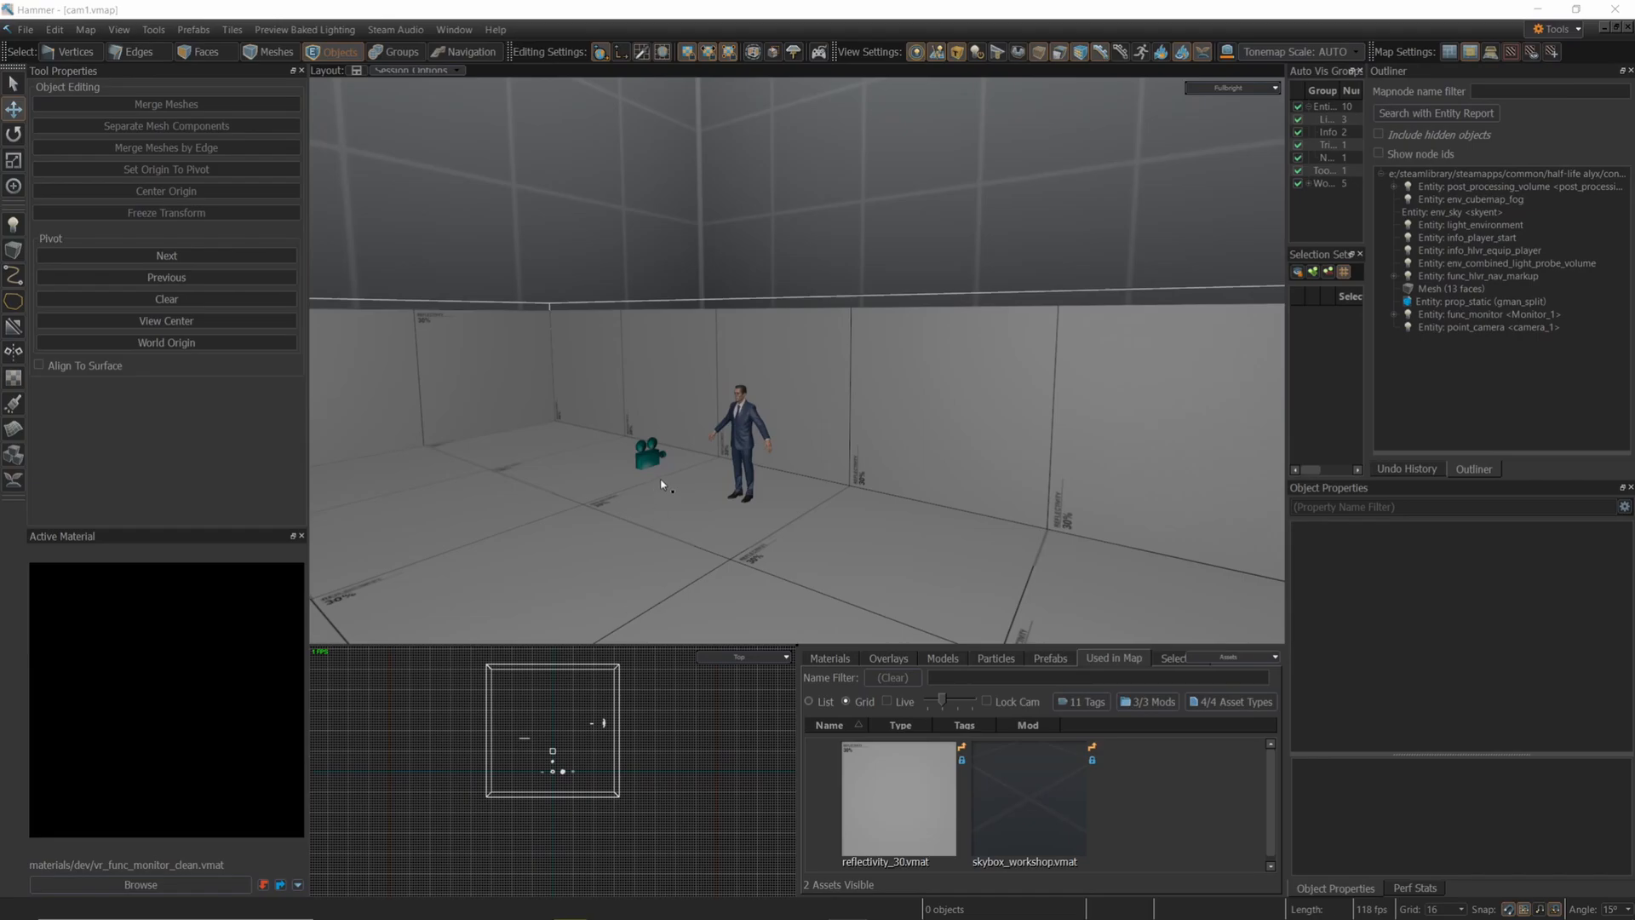
Select the point_camera beside the suited figure and try FOV values of 40 and 120
click(650, 453)
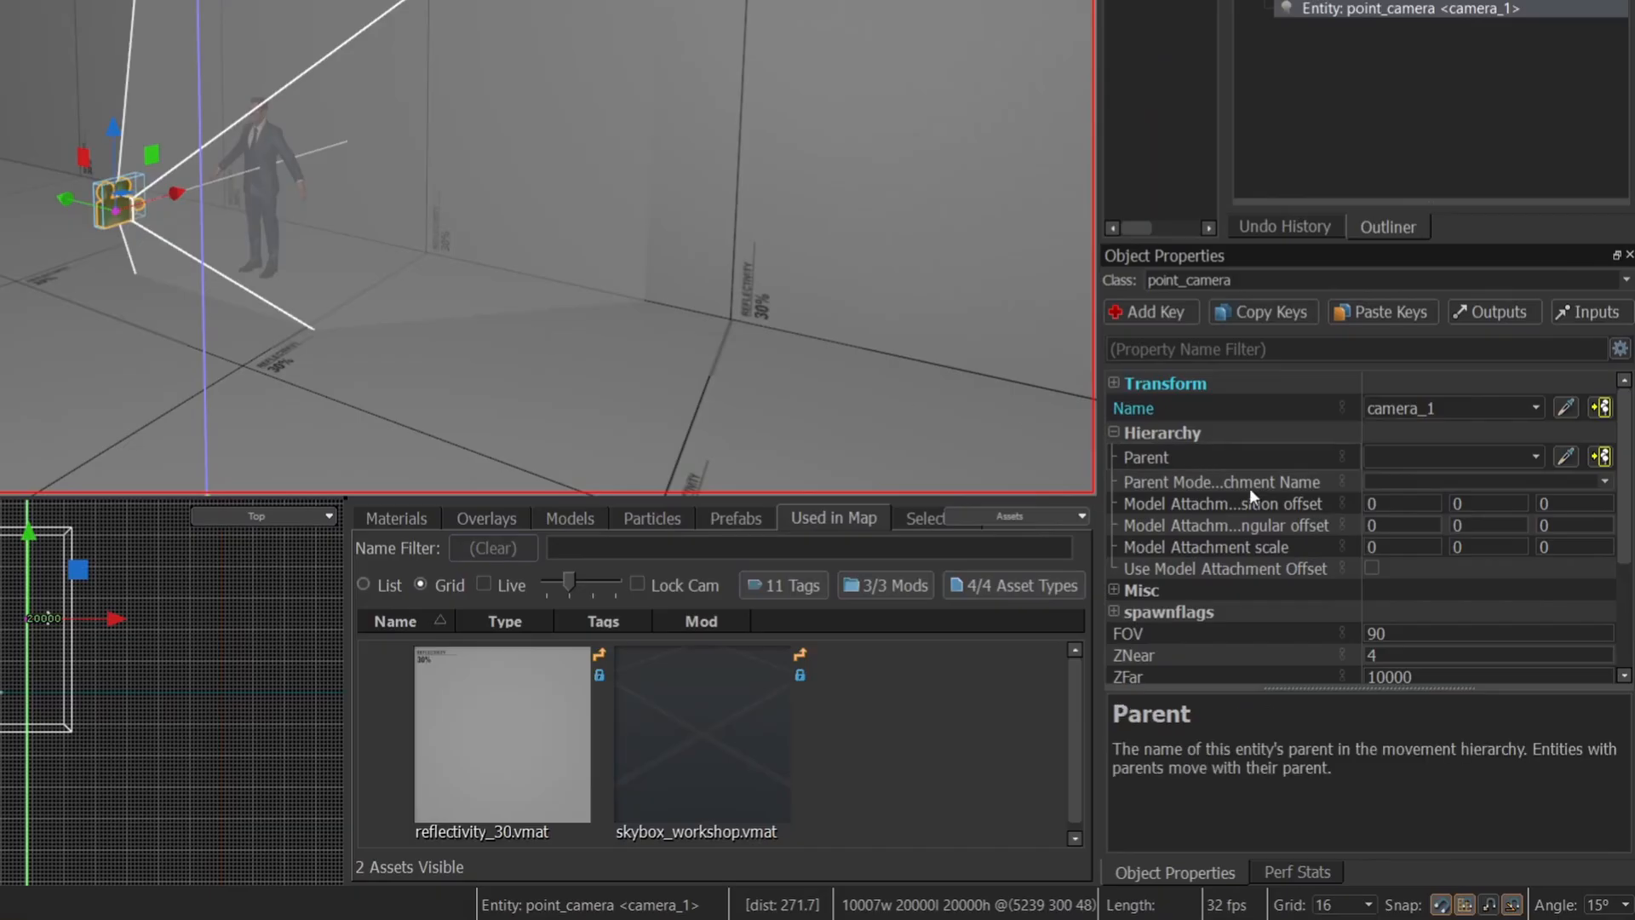
drag(1629, 479, 1630, 579)
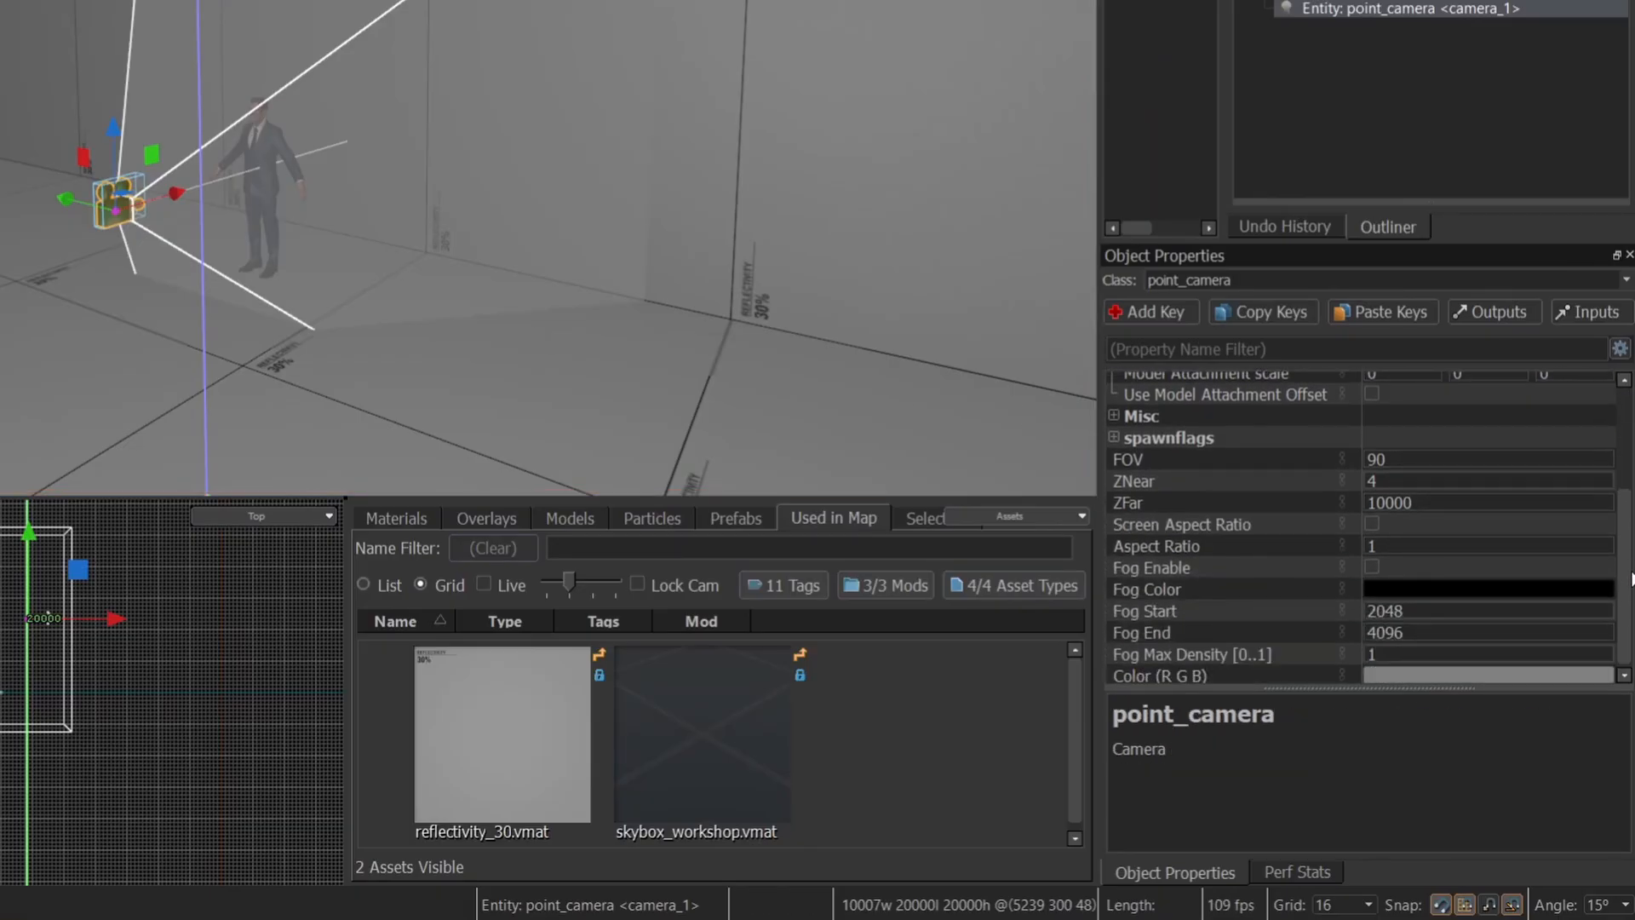
click(1476, 453)
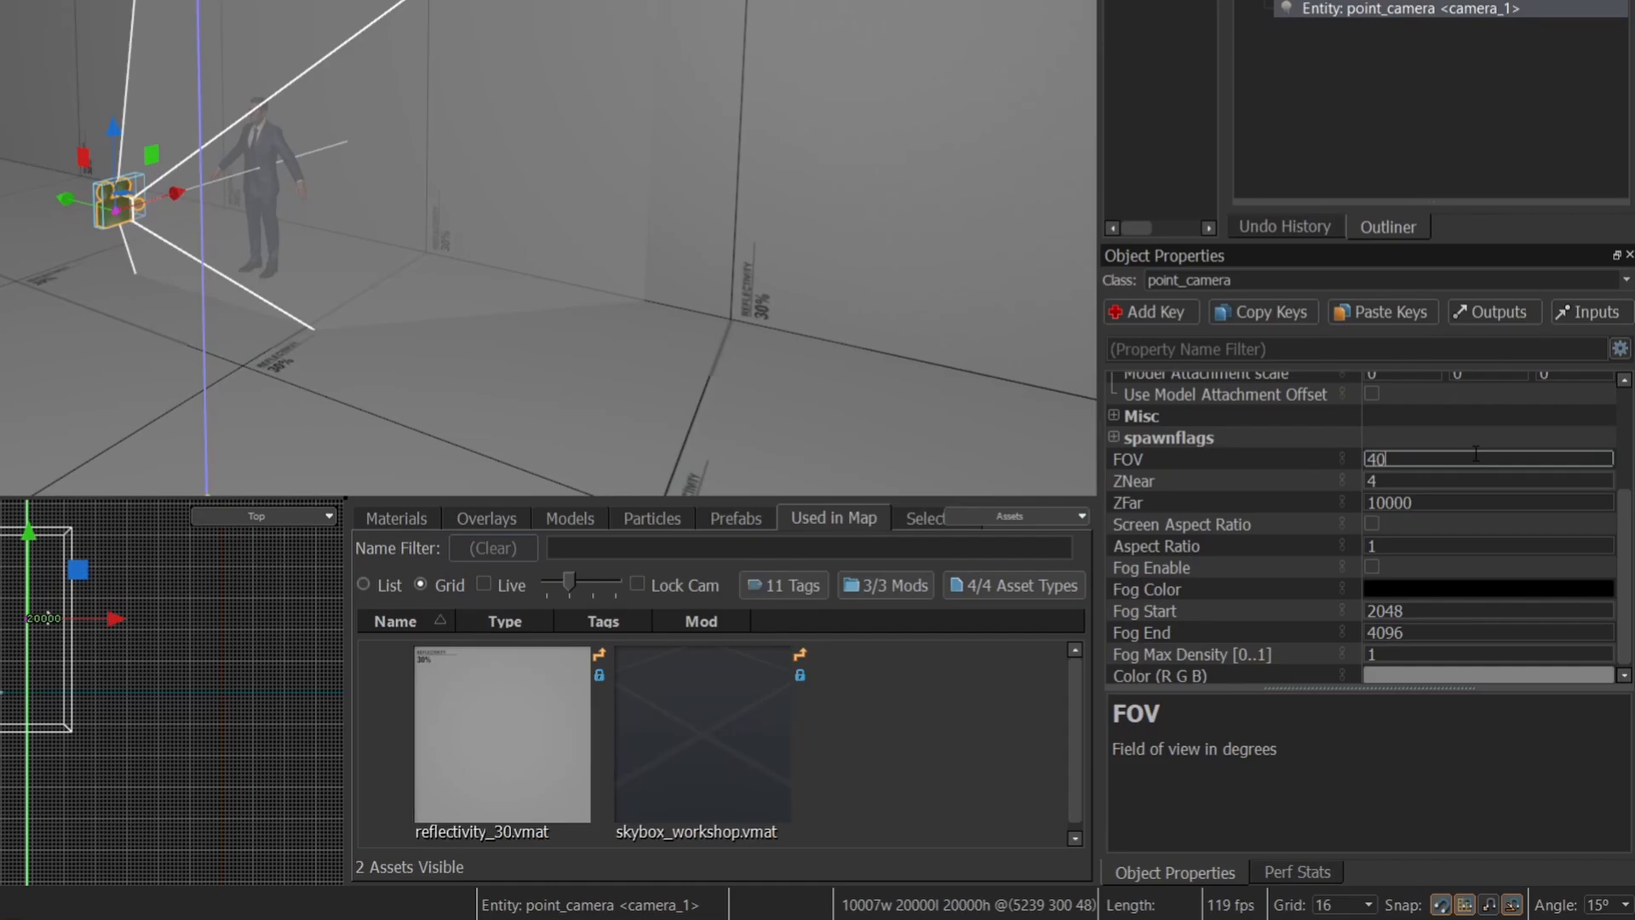
right_drag(478, 111, 482, 106)
drag(1392, 460, 1196, 431)
text(120)
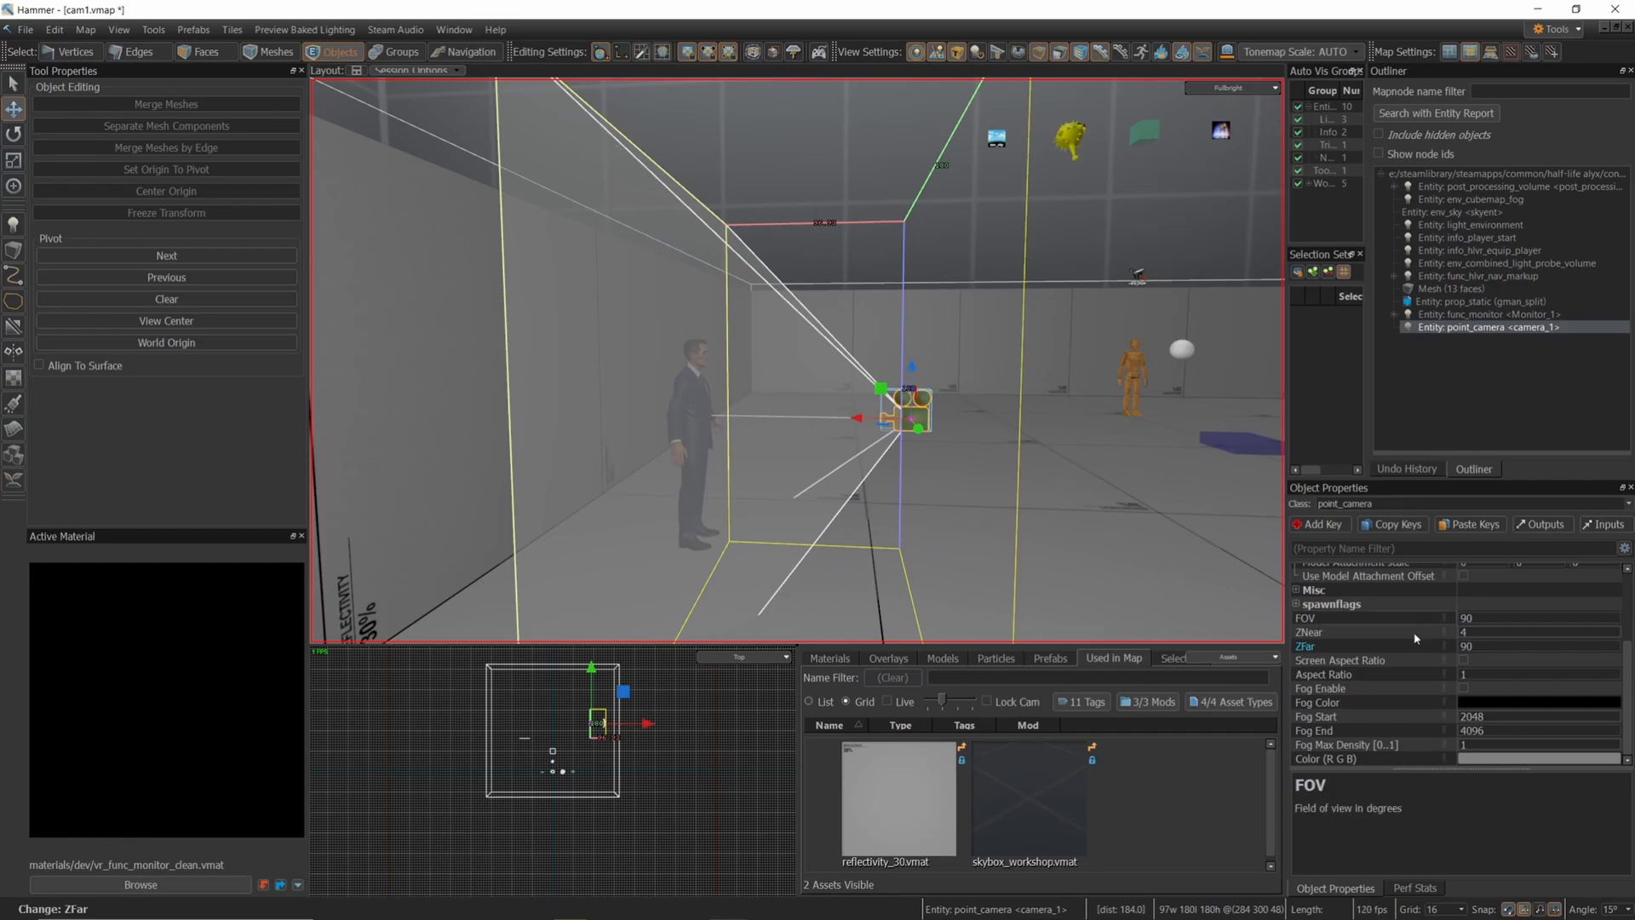
Set the point_camera's ZFar to 200
click(1377, 645)
text(200)
Select the func_monitor and turn off its Start Enabled option
key(s)
right_drag(985, 580, 797, 361)
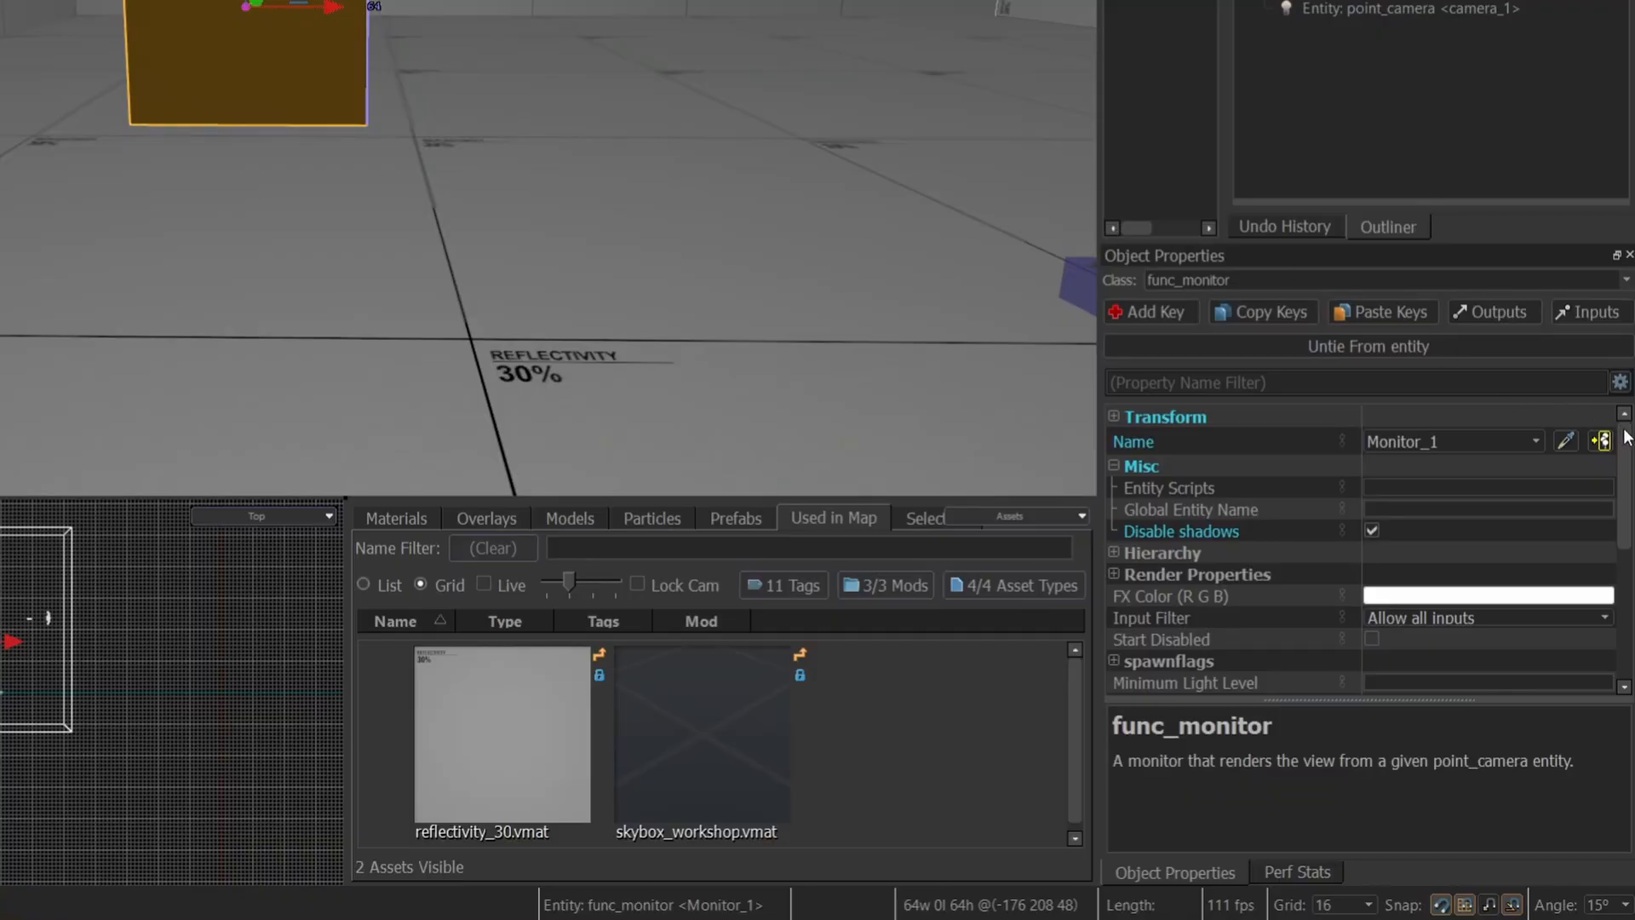
drag(1633, 451, 1633, 599)
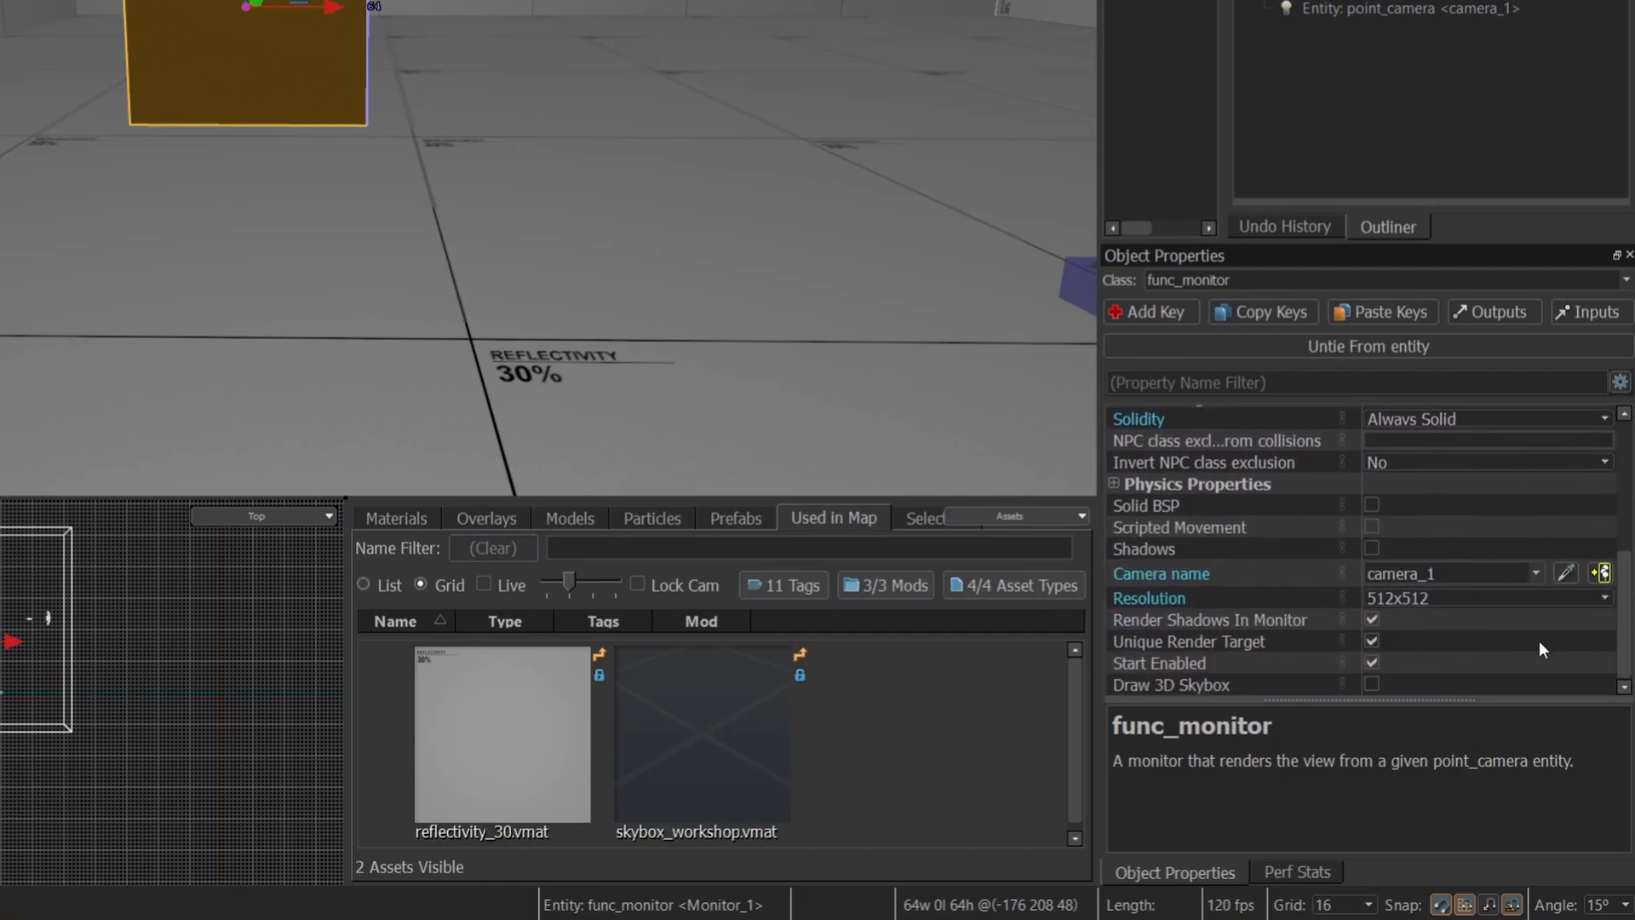
click(1370, 662)
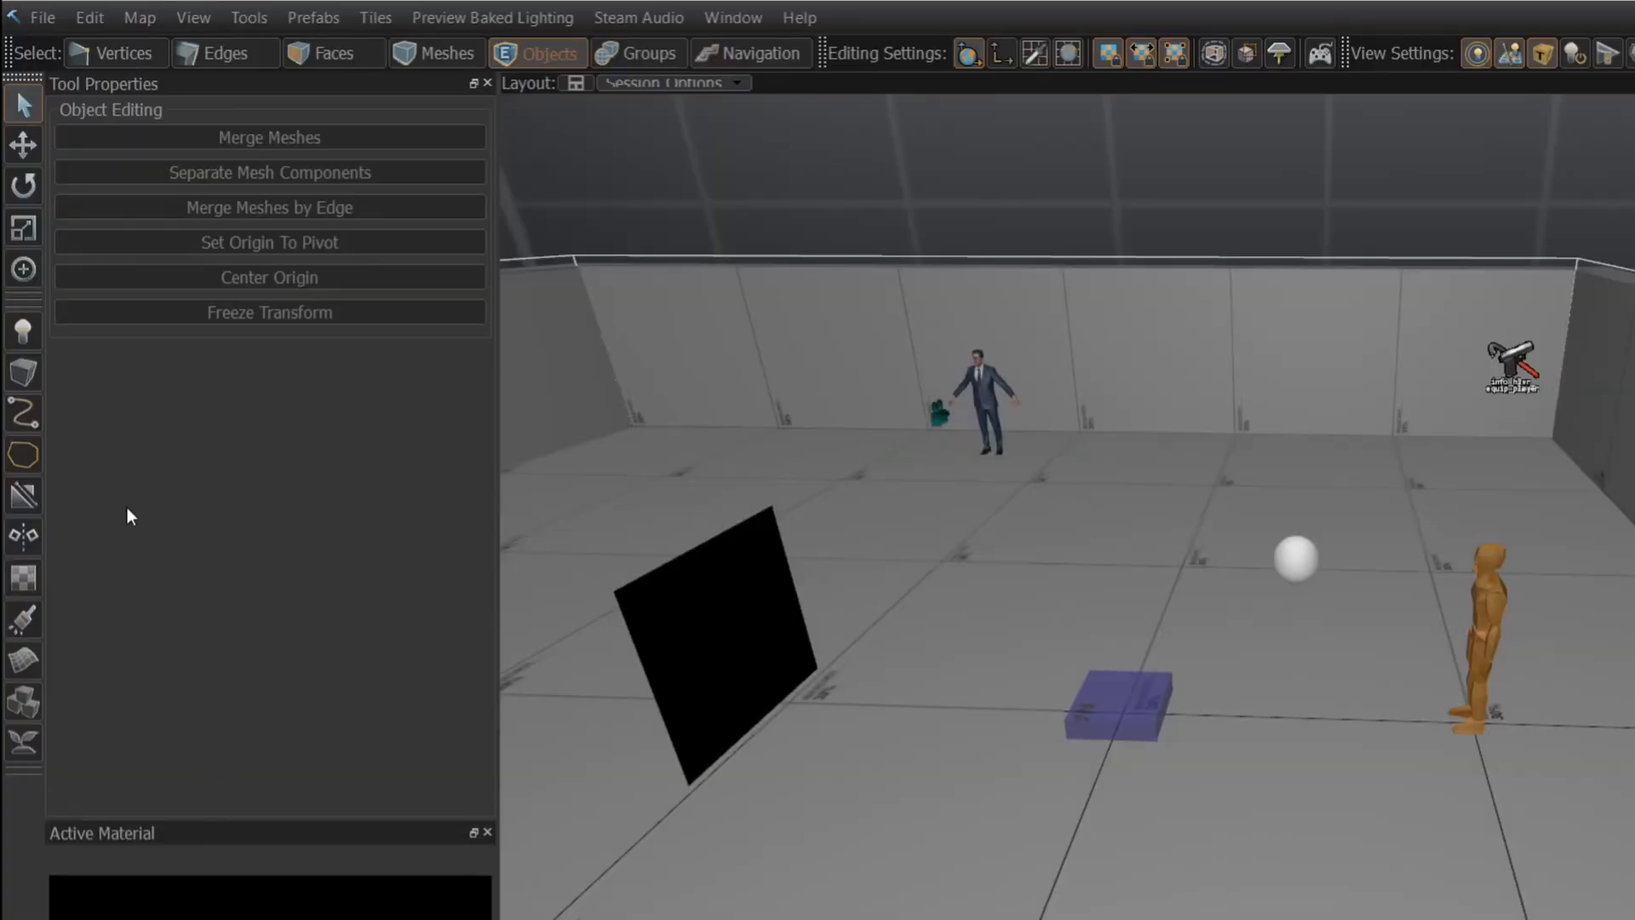
Create a block about 128 by 64 by 48 units on the floor in front of the player start
click(23, 372)
drag(1218, 649, 1403, 889)
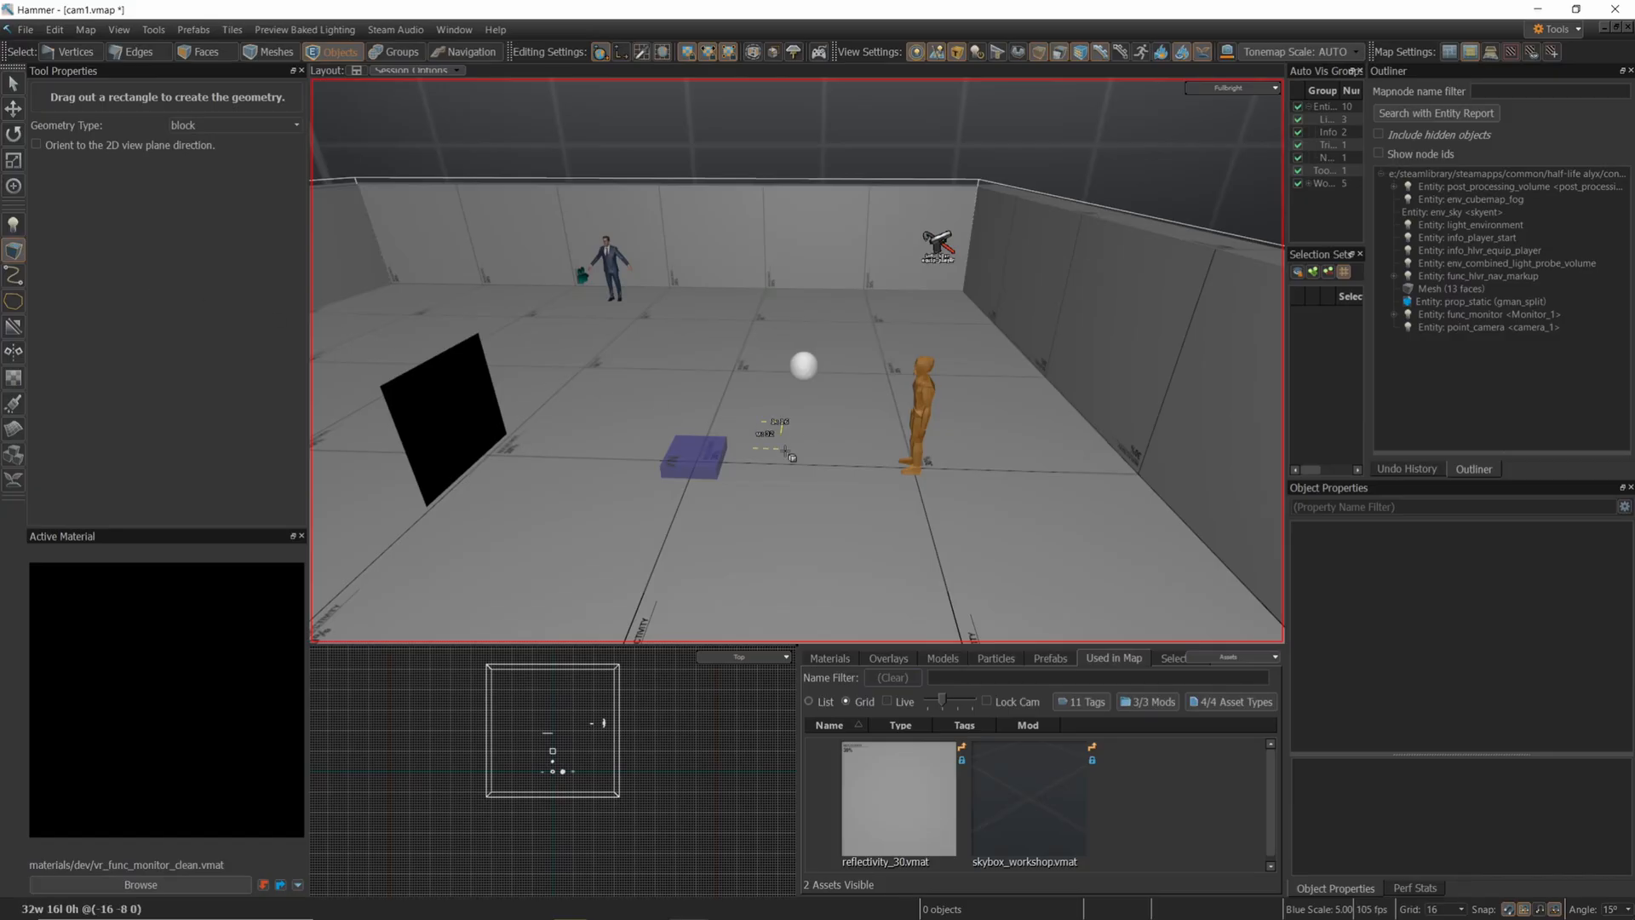
drag(873, 570, 873, 572)
drag(805, 466, 805, 409)
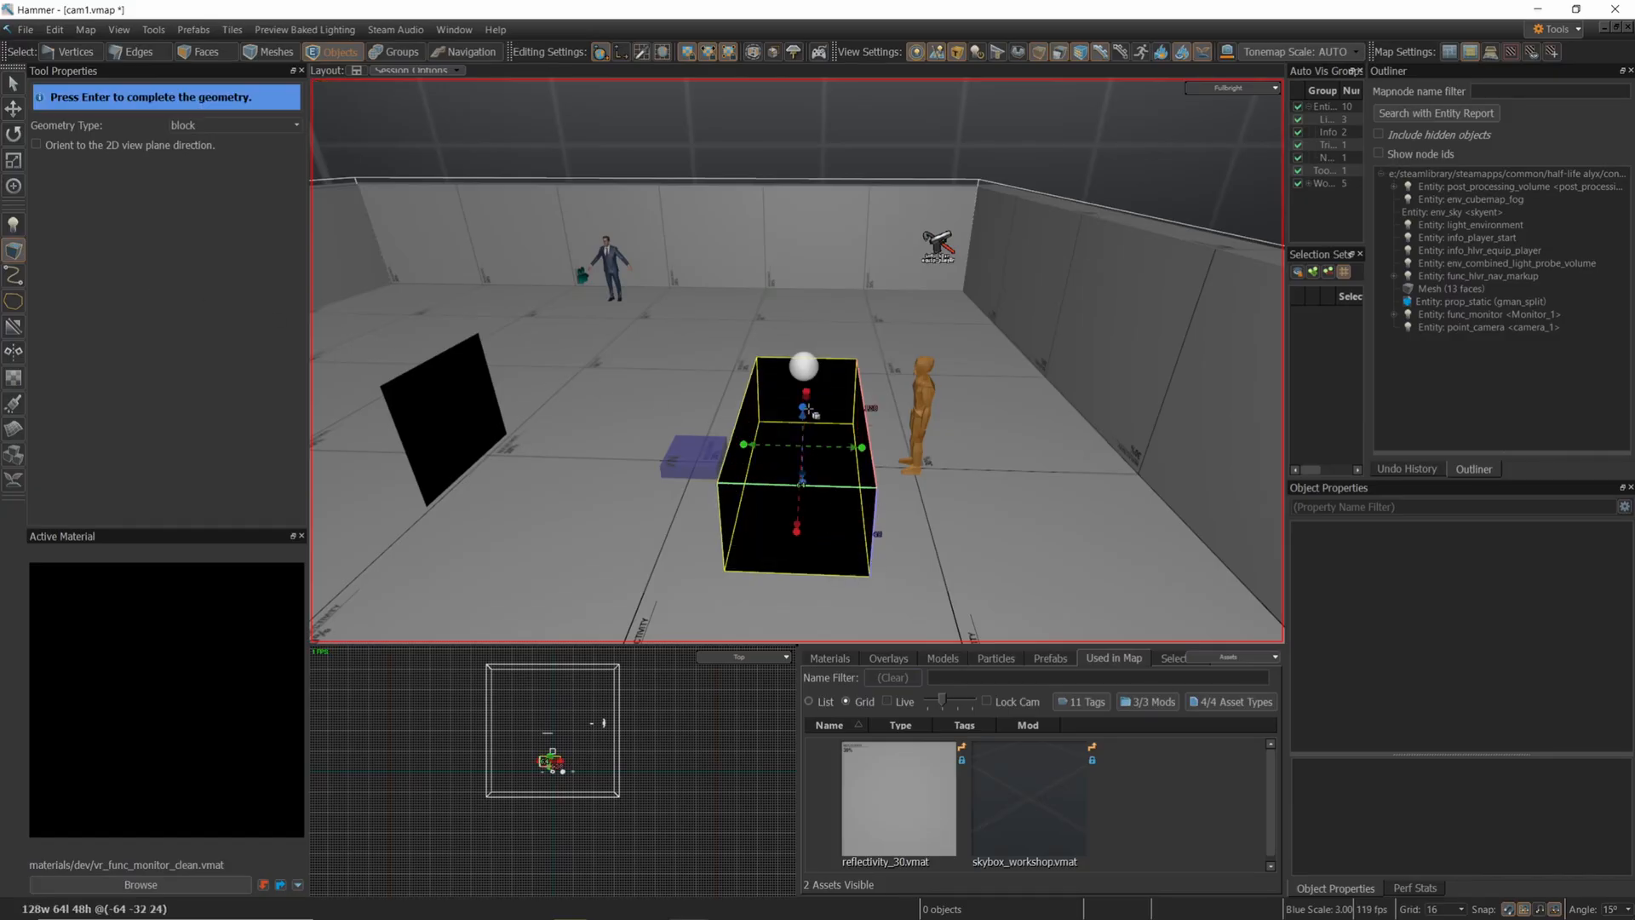
key(Return)
Tie the new block to an entity and set its class to trigger_once
key(ctrl+t)
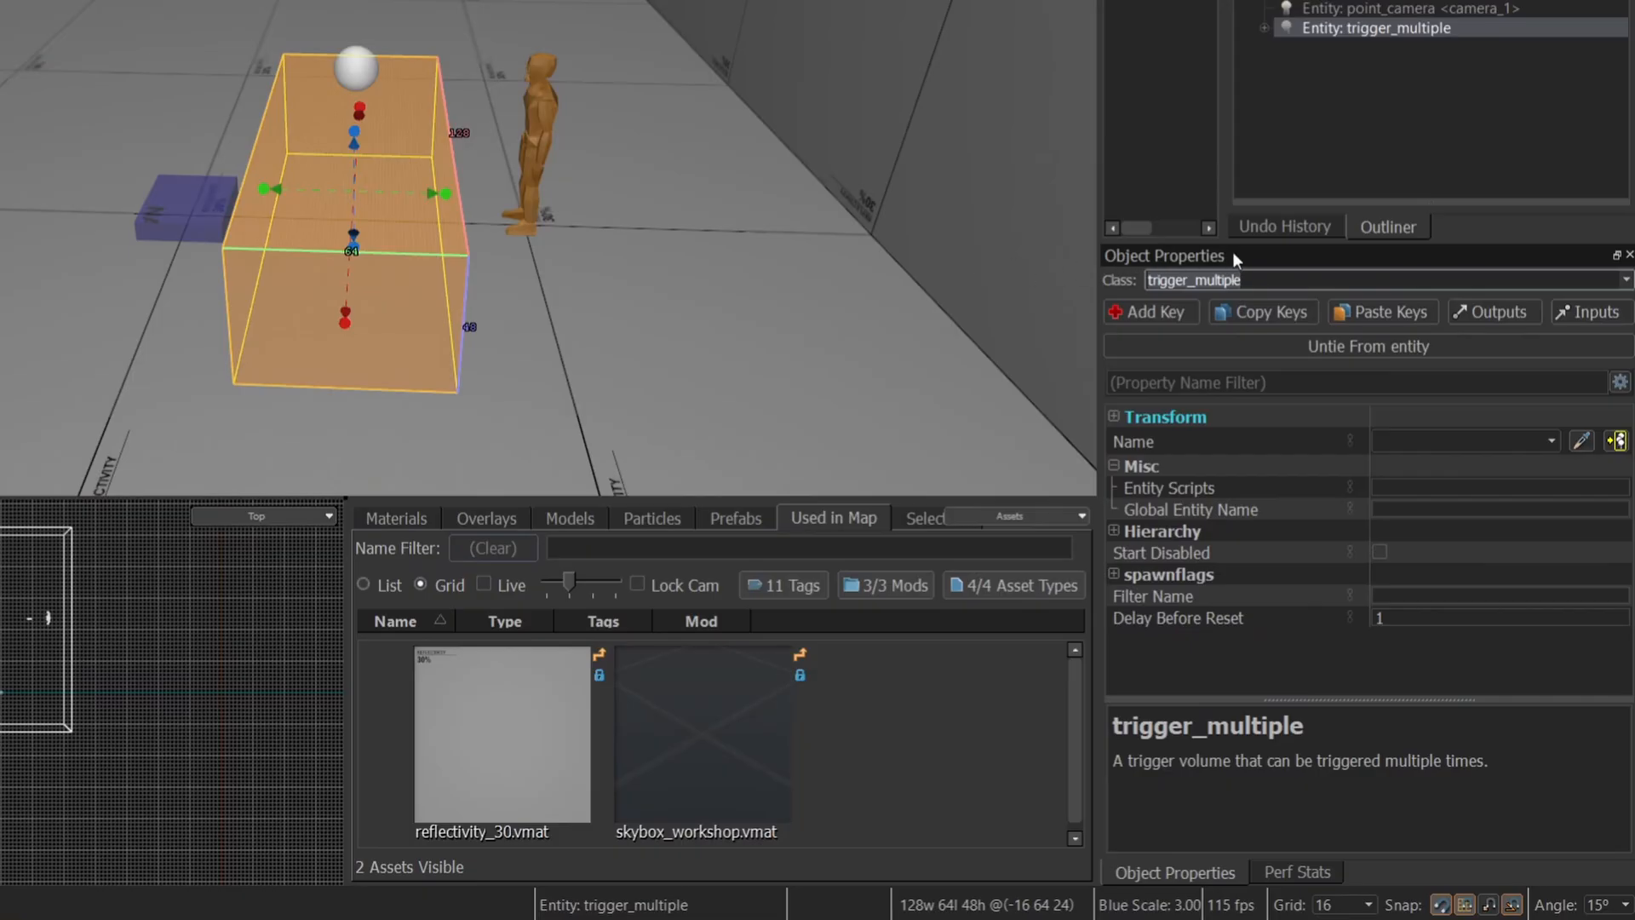
text(trigger_once)
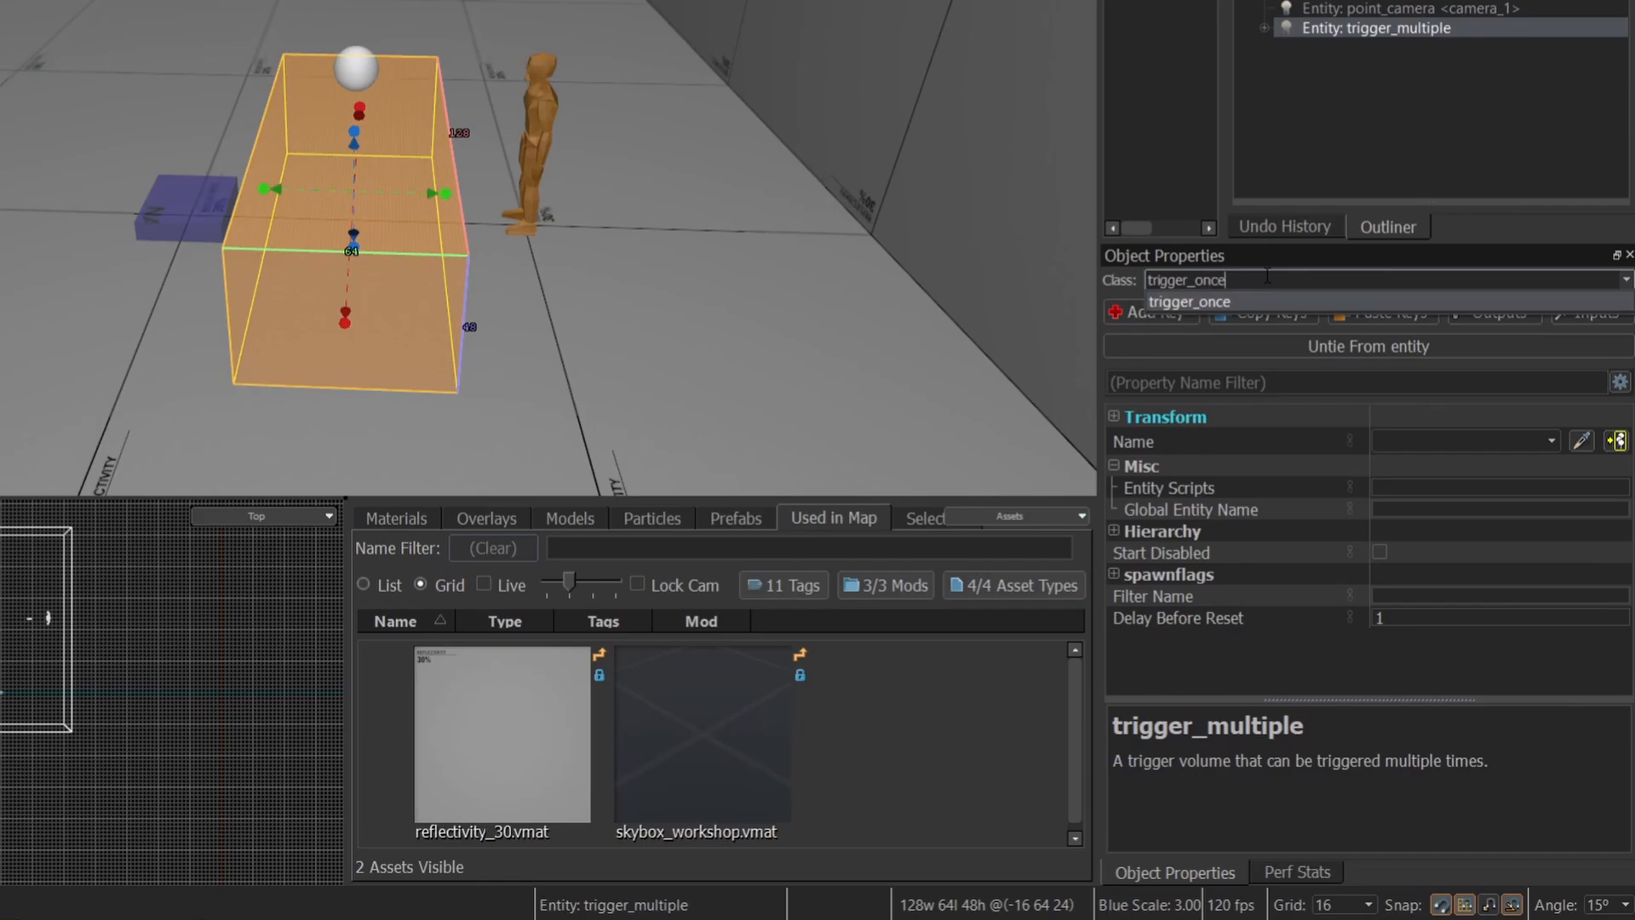
key(Return)
Add an OnTrigger output to the trigger_once that sends Enable to Monitor_1
double_click(863, 482)
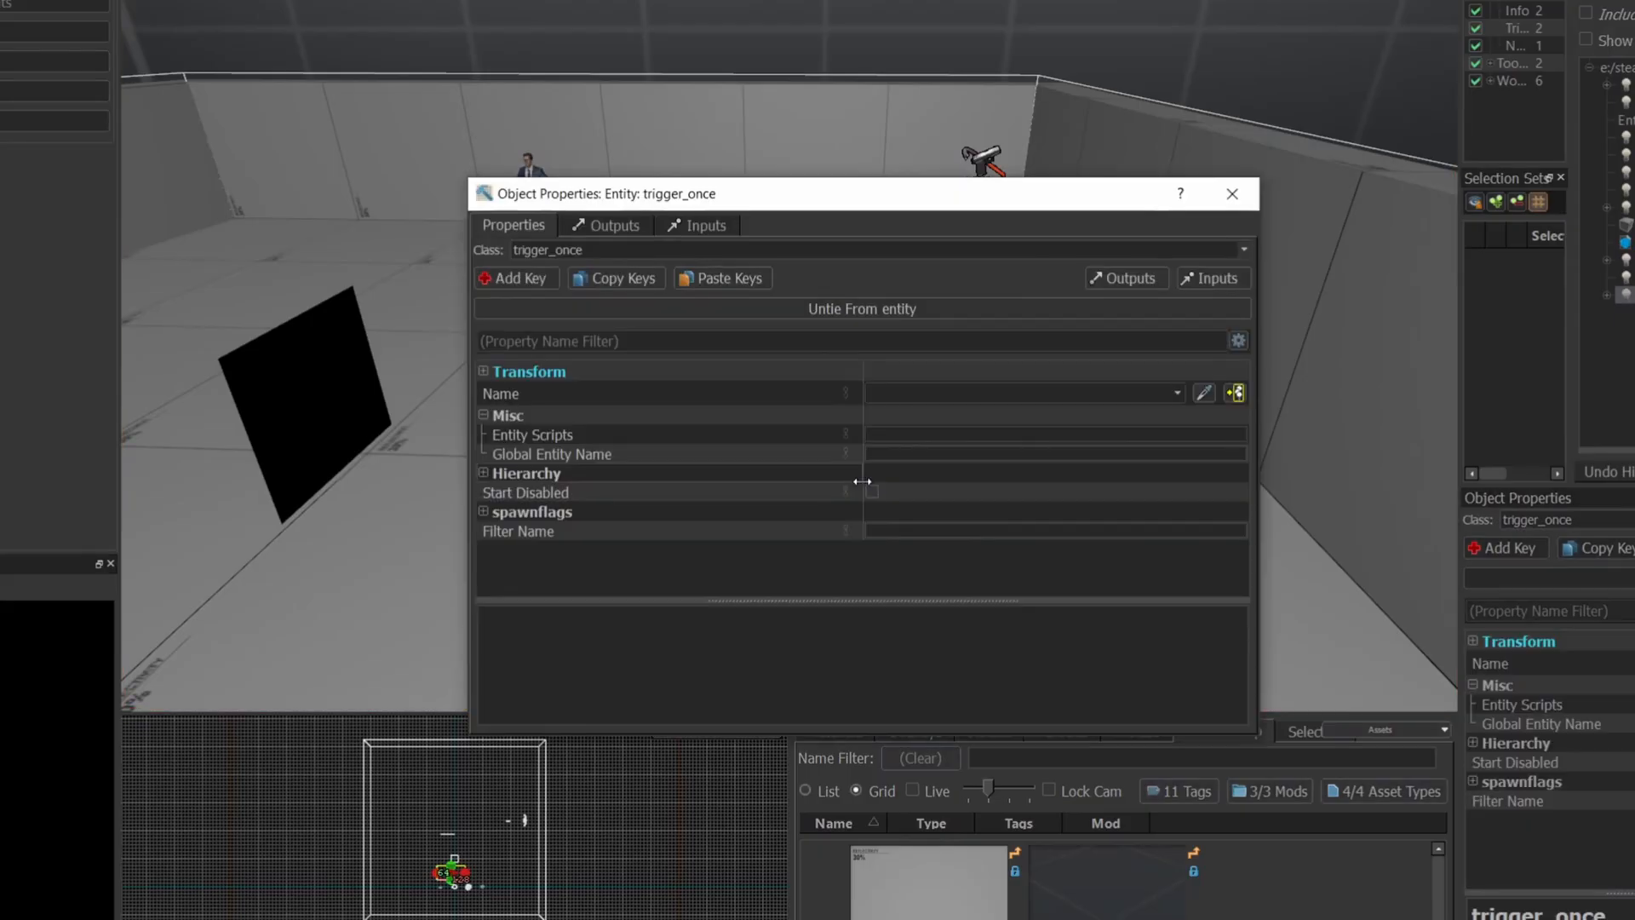
click(582, 224)
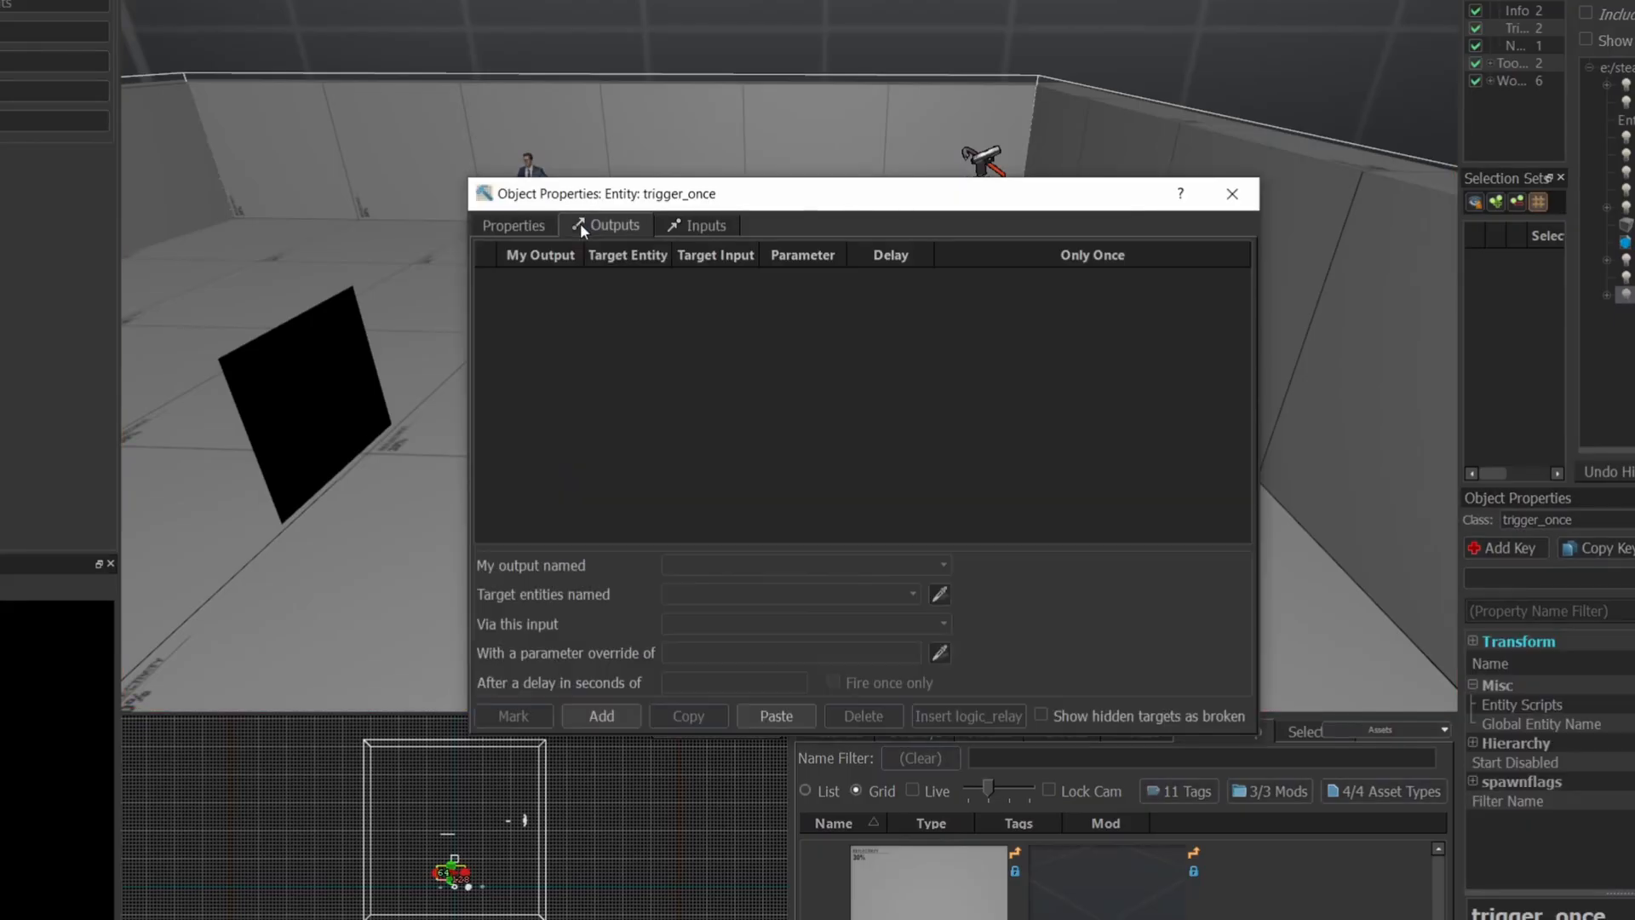
click(601, 715)
click(944, 564)
click(798, 684)
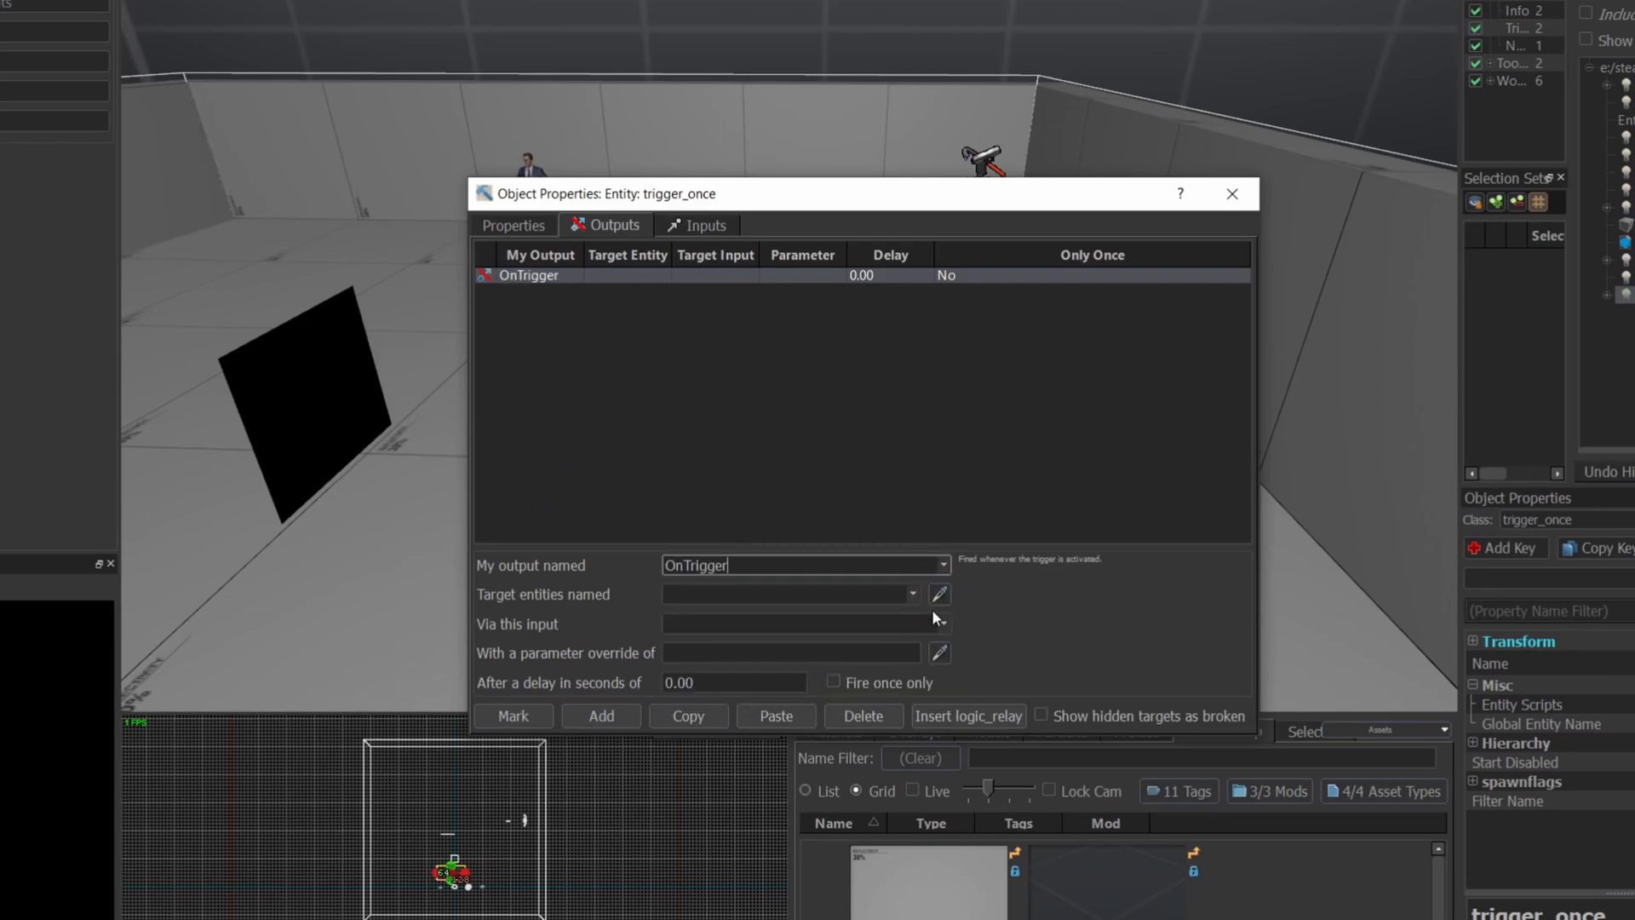
click(940, 594)
click(308, 406)
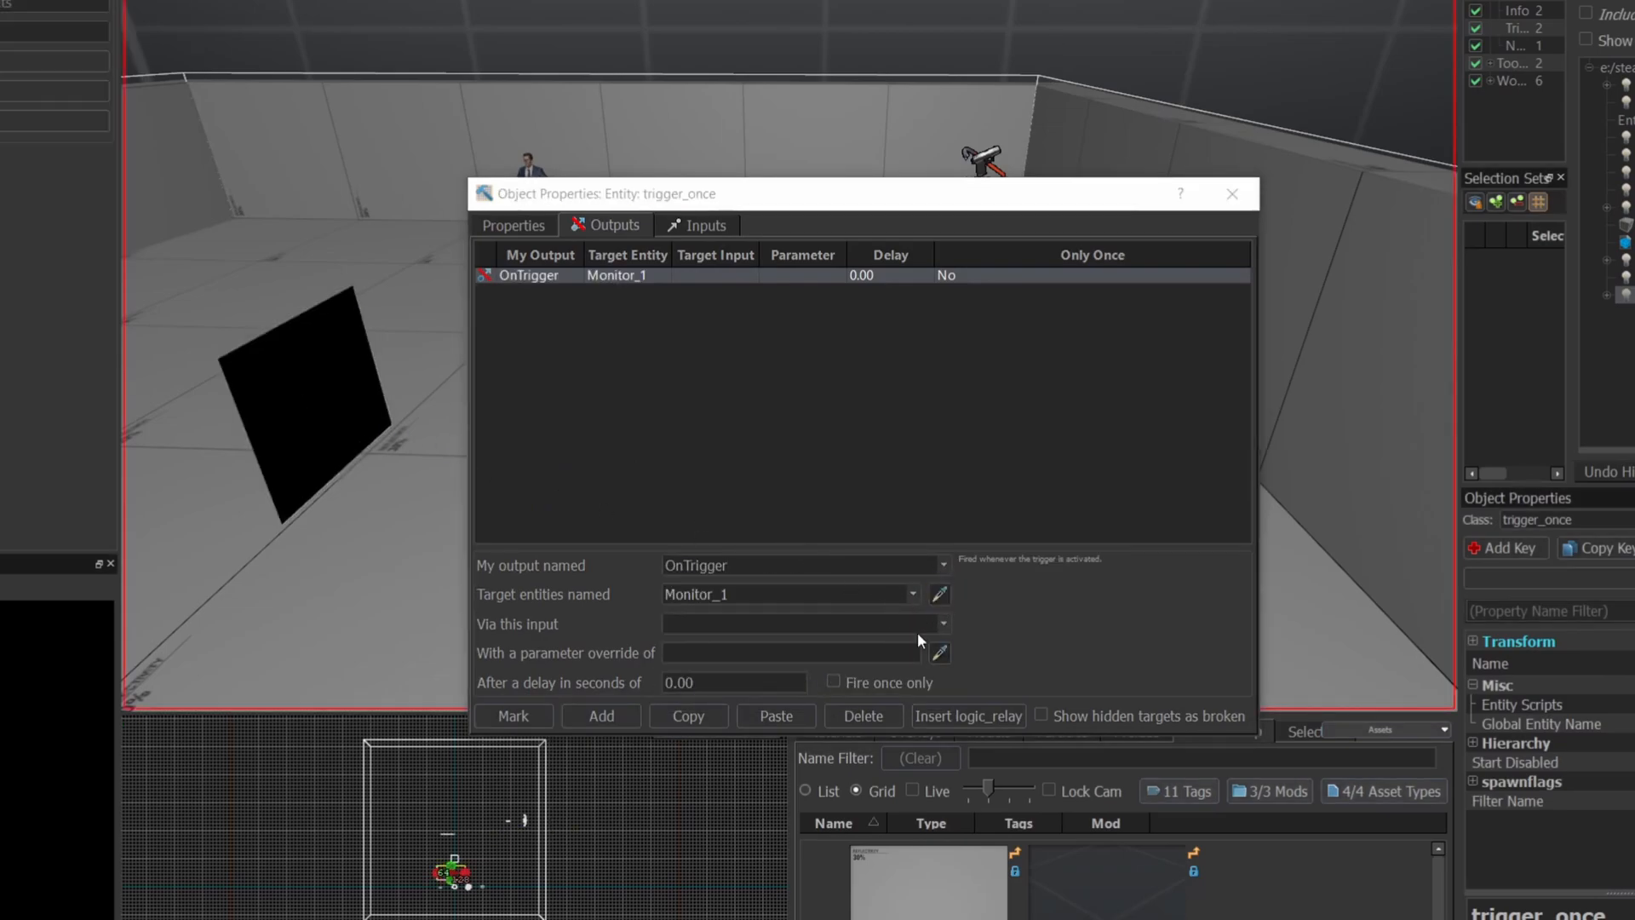
click(949, 625)
click(813, 739)
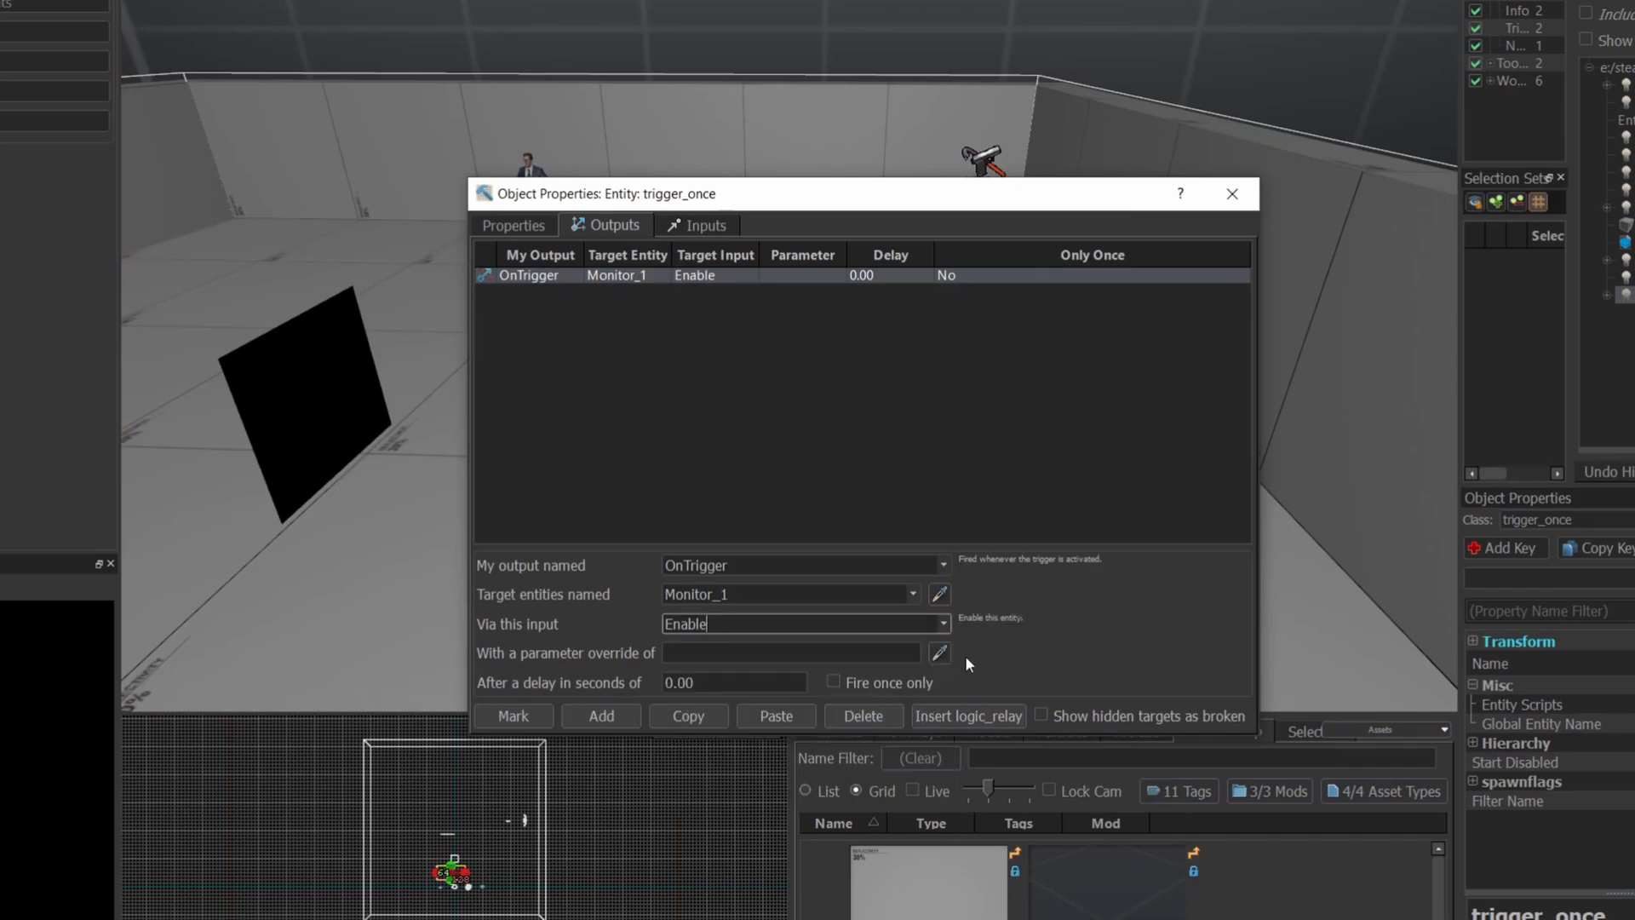
click(1229, 199)
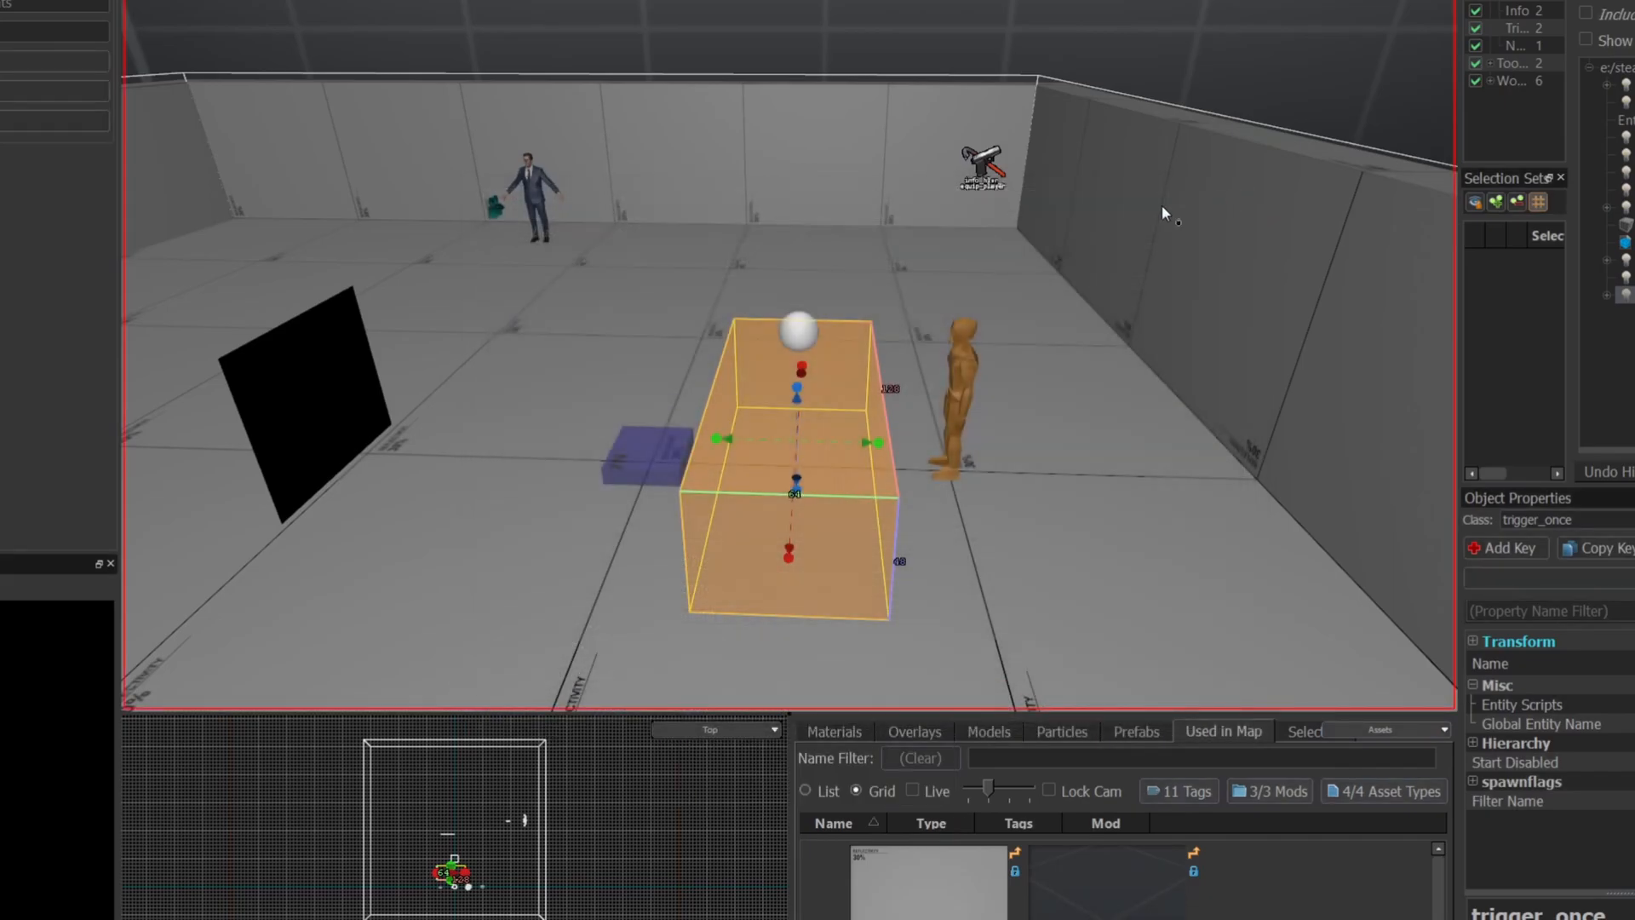
Save and build the map with the Only Entities preset, and walk through the trigger to test the monitor in the game
key(F9)
click(684, 523)
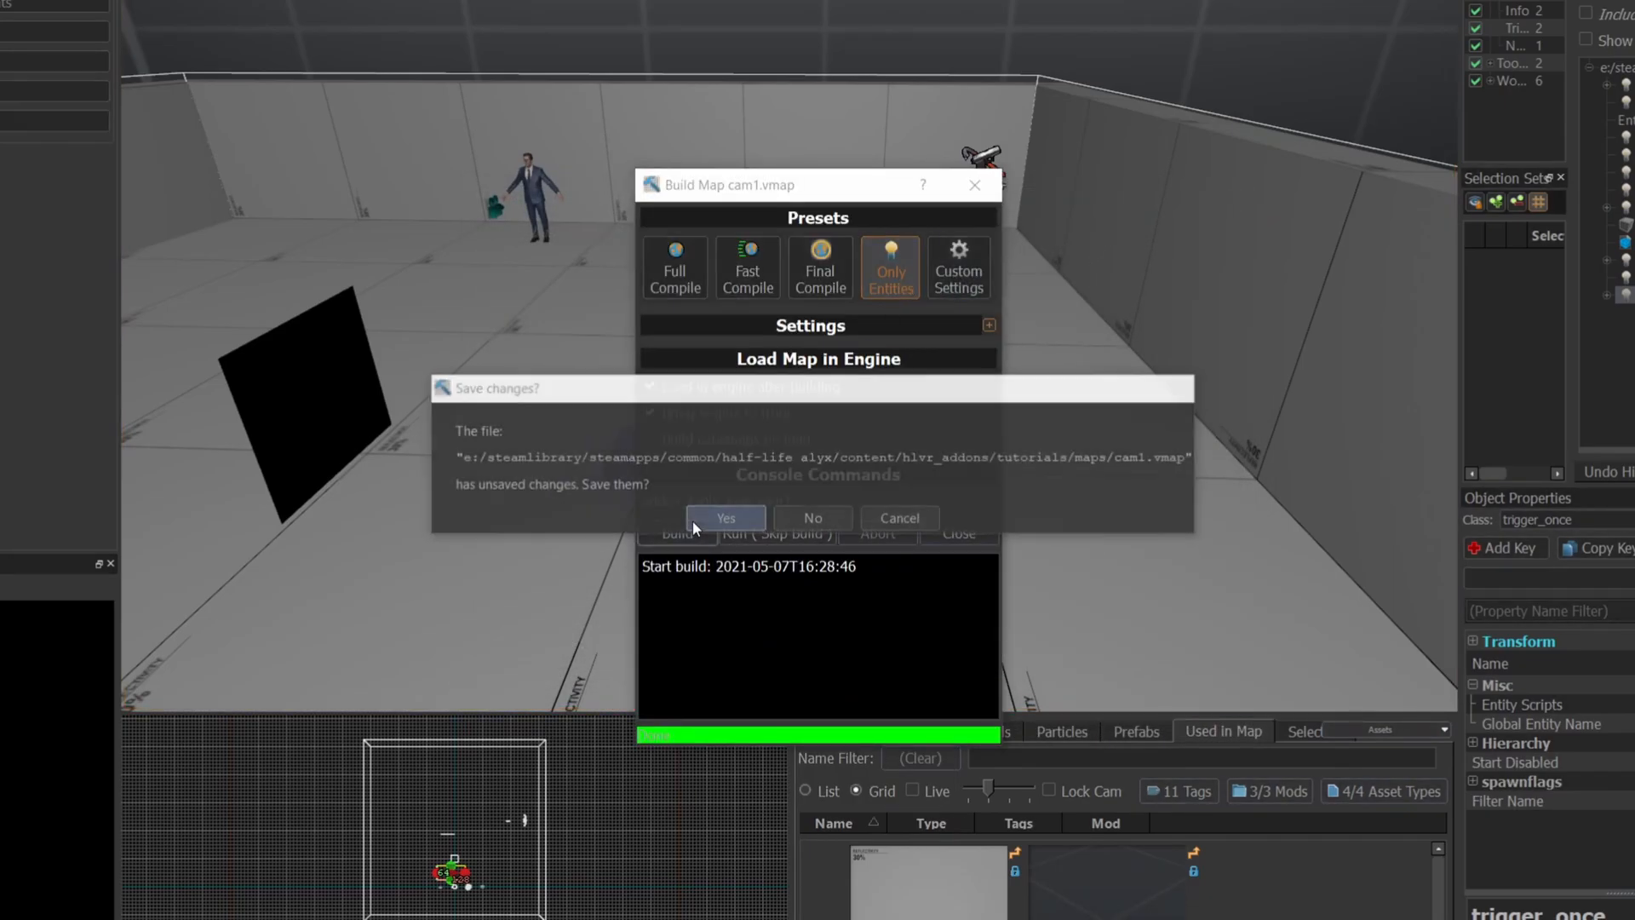
click(698, 516)
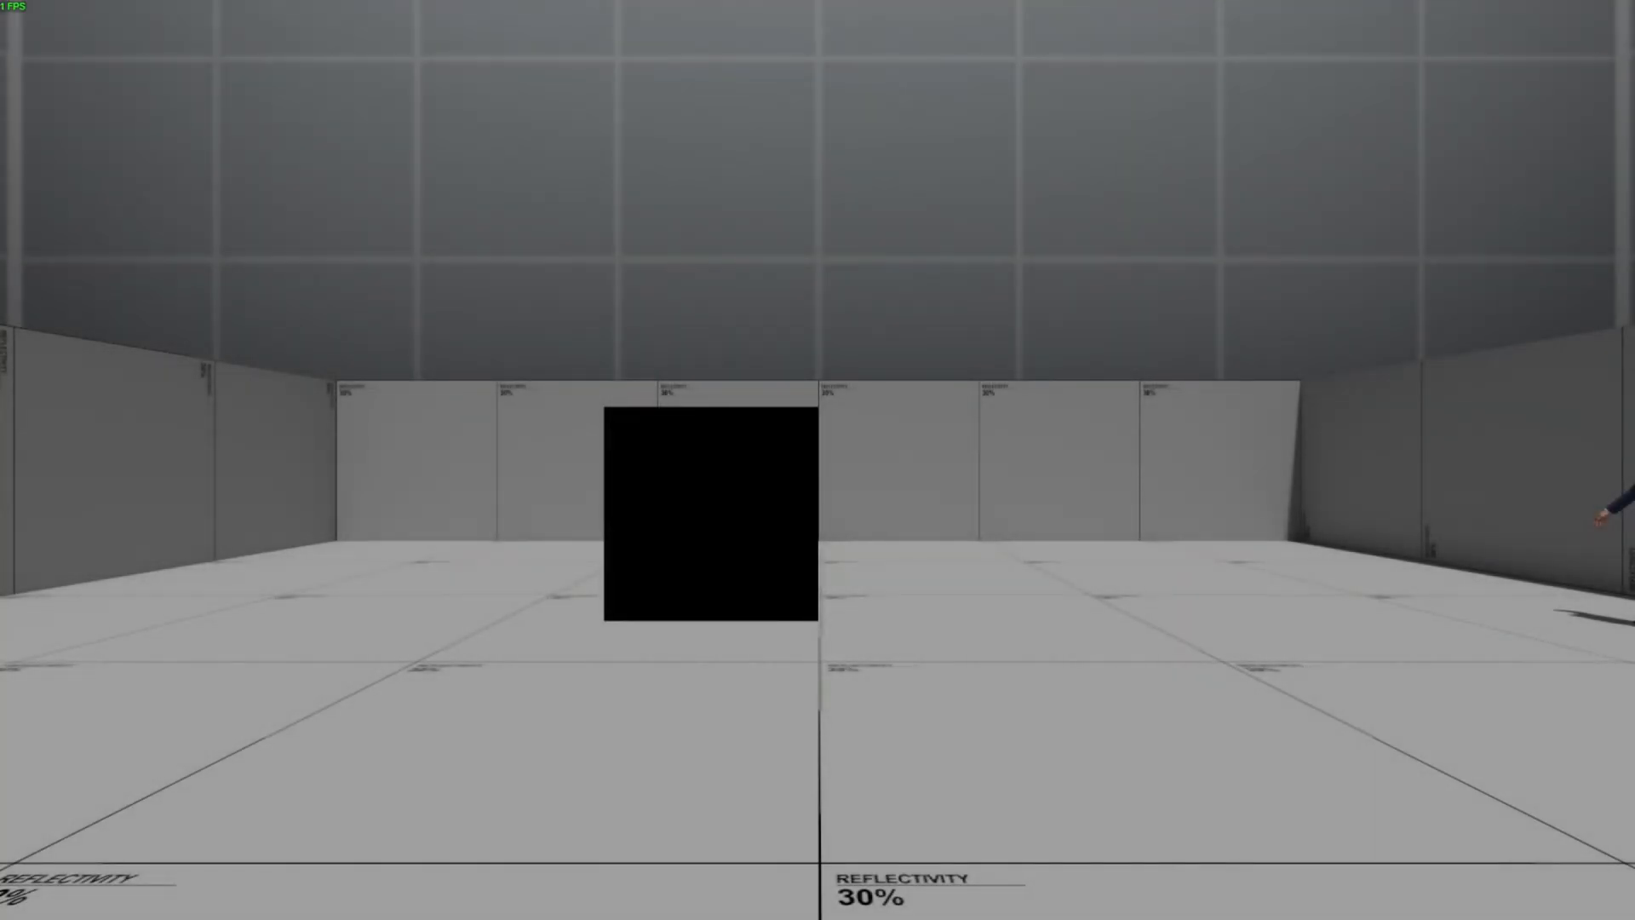
key(w)
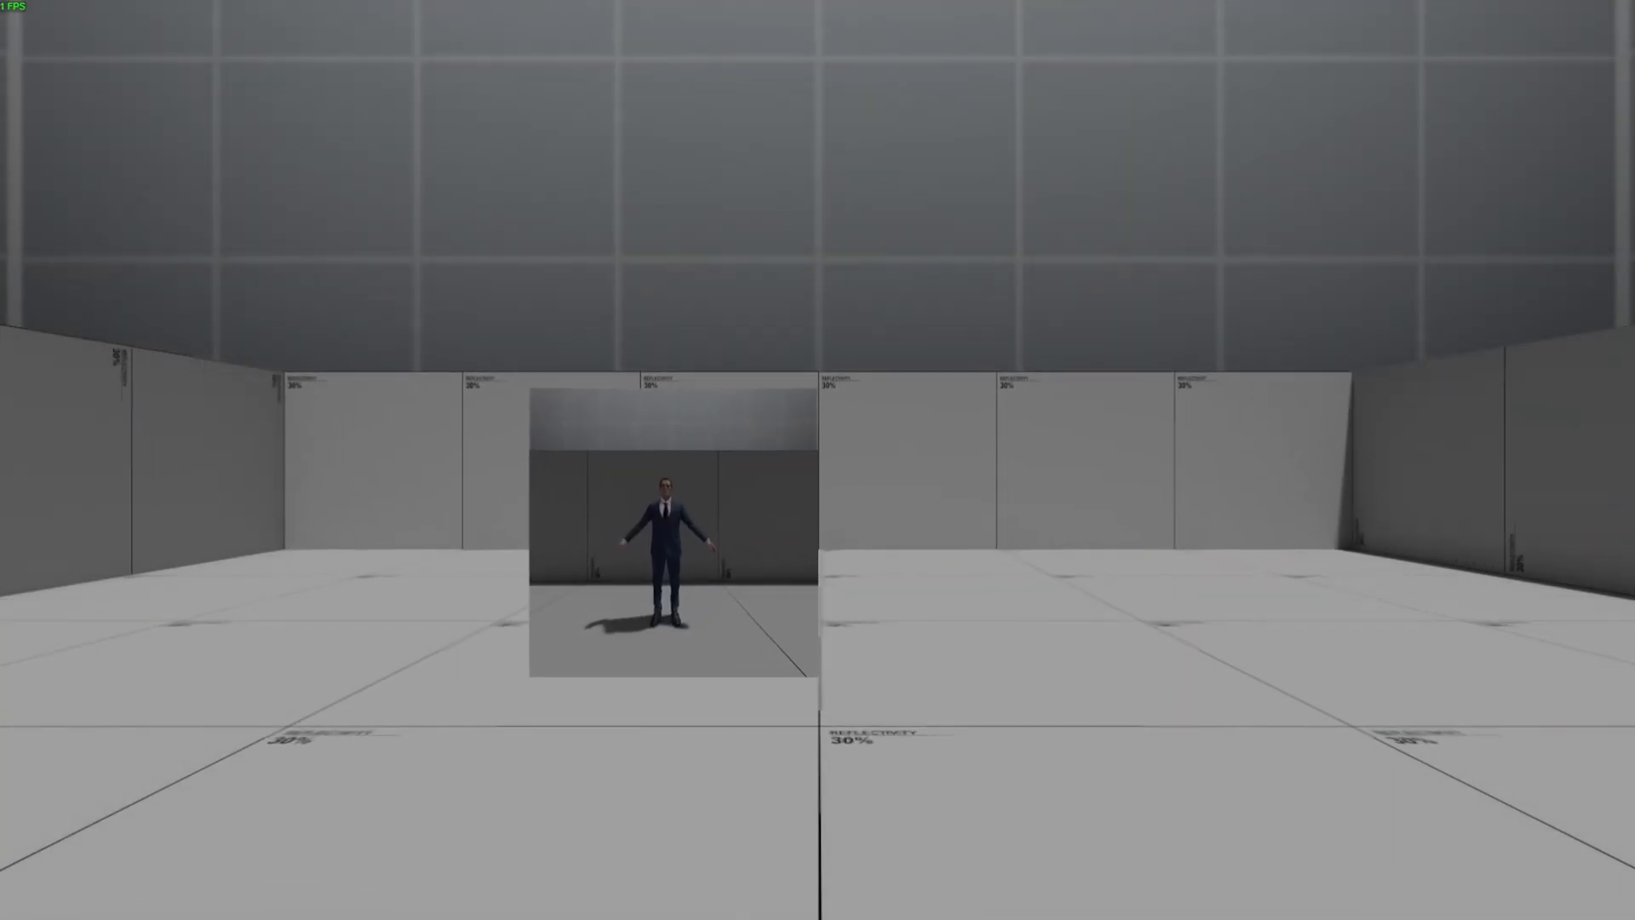
key(w)
key(a)
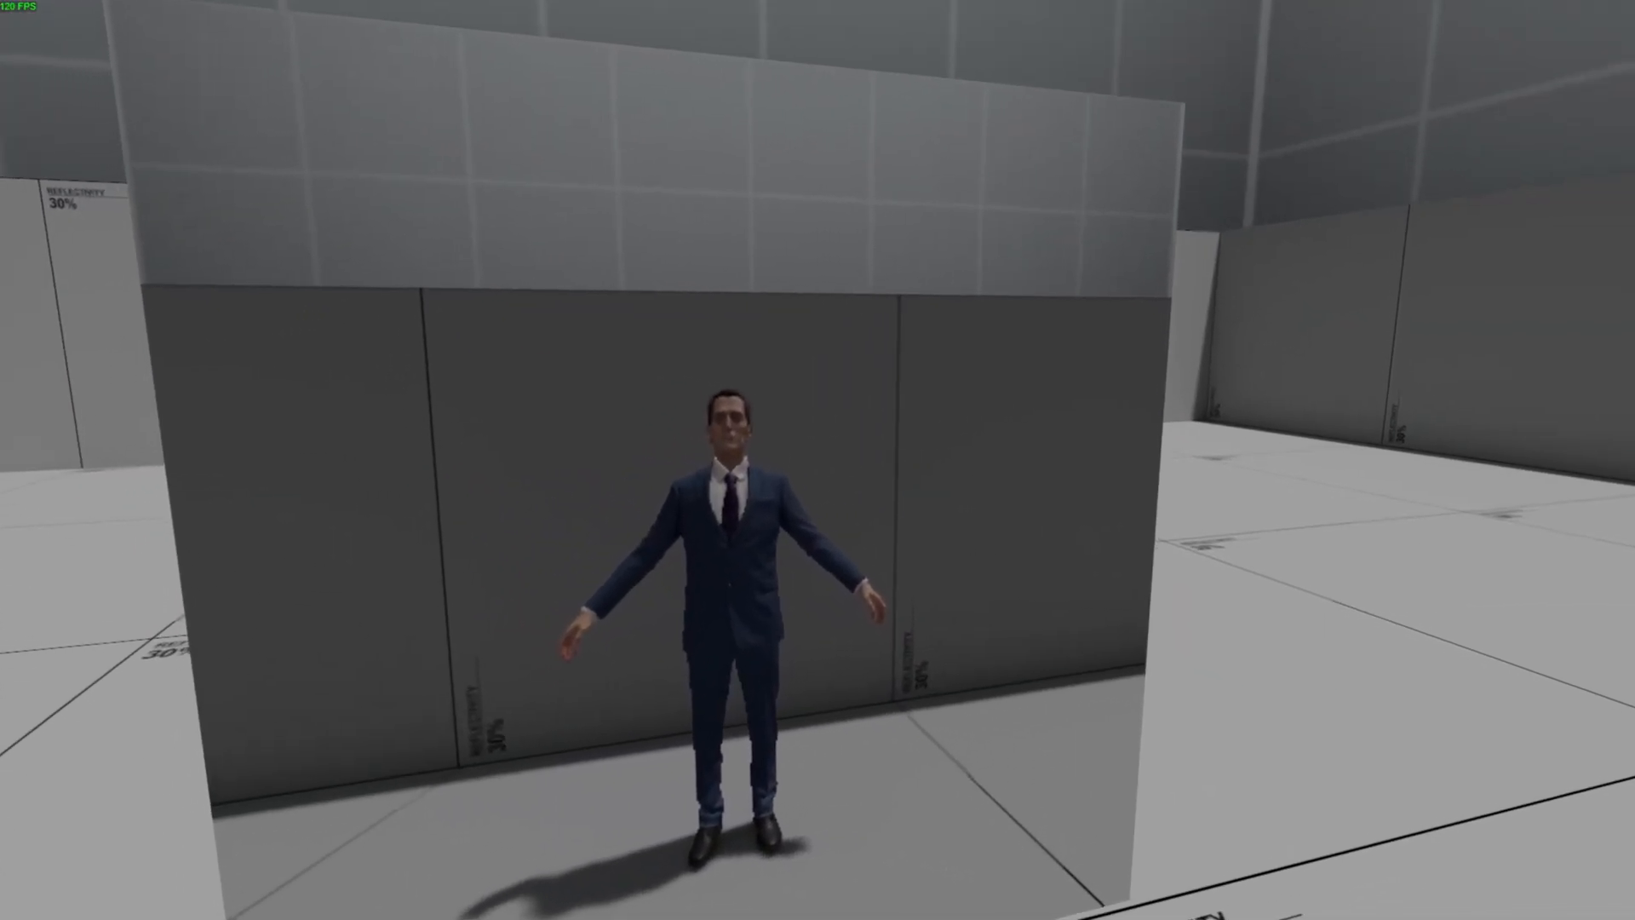
key(s)
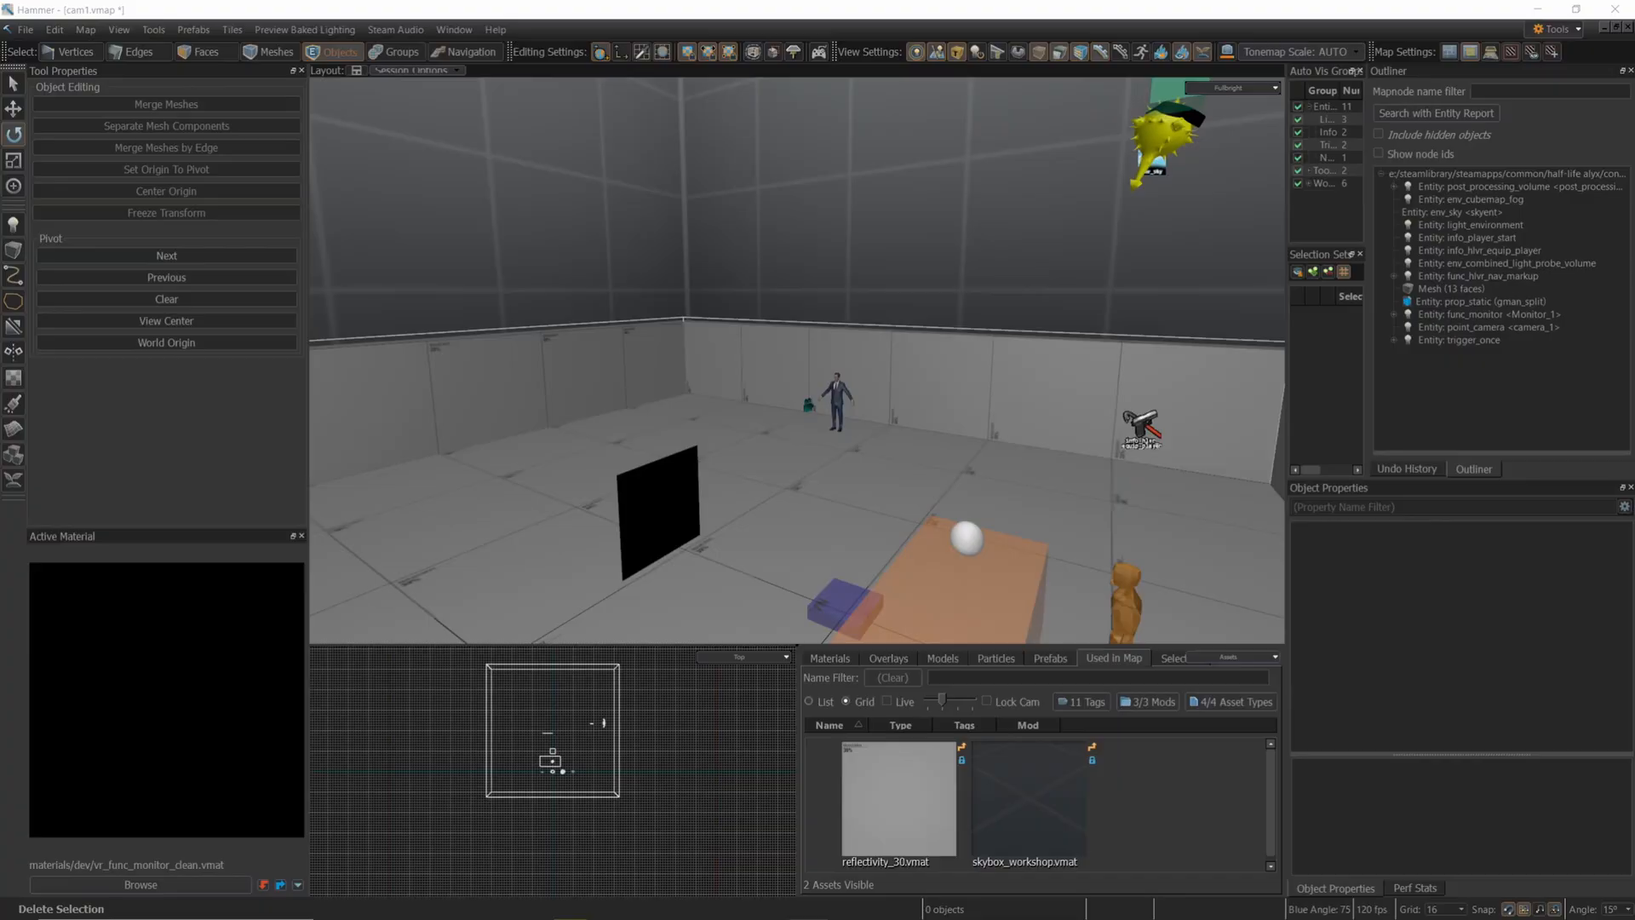
Duplicate the point_camera to the other side of the suited figure and rotate the copy to face him
key(w)
right_drag(811, 462, 843, 485)
click(628, 379)
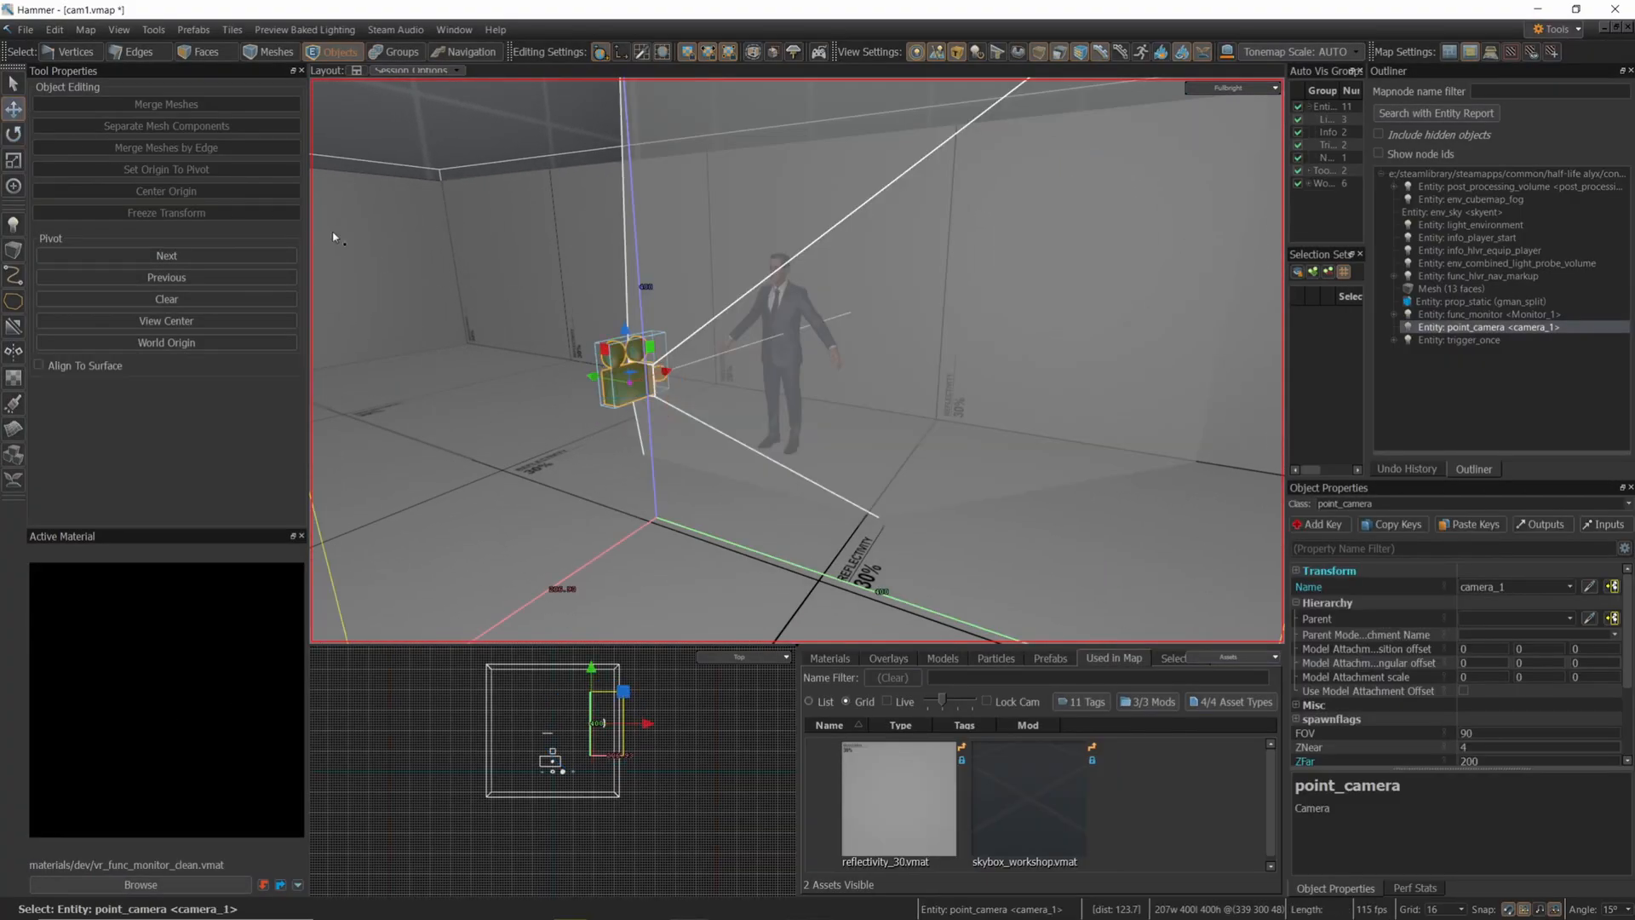
shift+drag(595, 377, 907, 428)
mouse_move(907, 429)
right_down()
mouse_move(797, 361)
mouse_move(823, 378)
right_up()
key(e)
drag(784, 356, 353, 183)
Give the duplicated point_camera its own name in place of camera_1
click(14, 108)
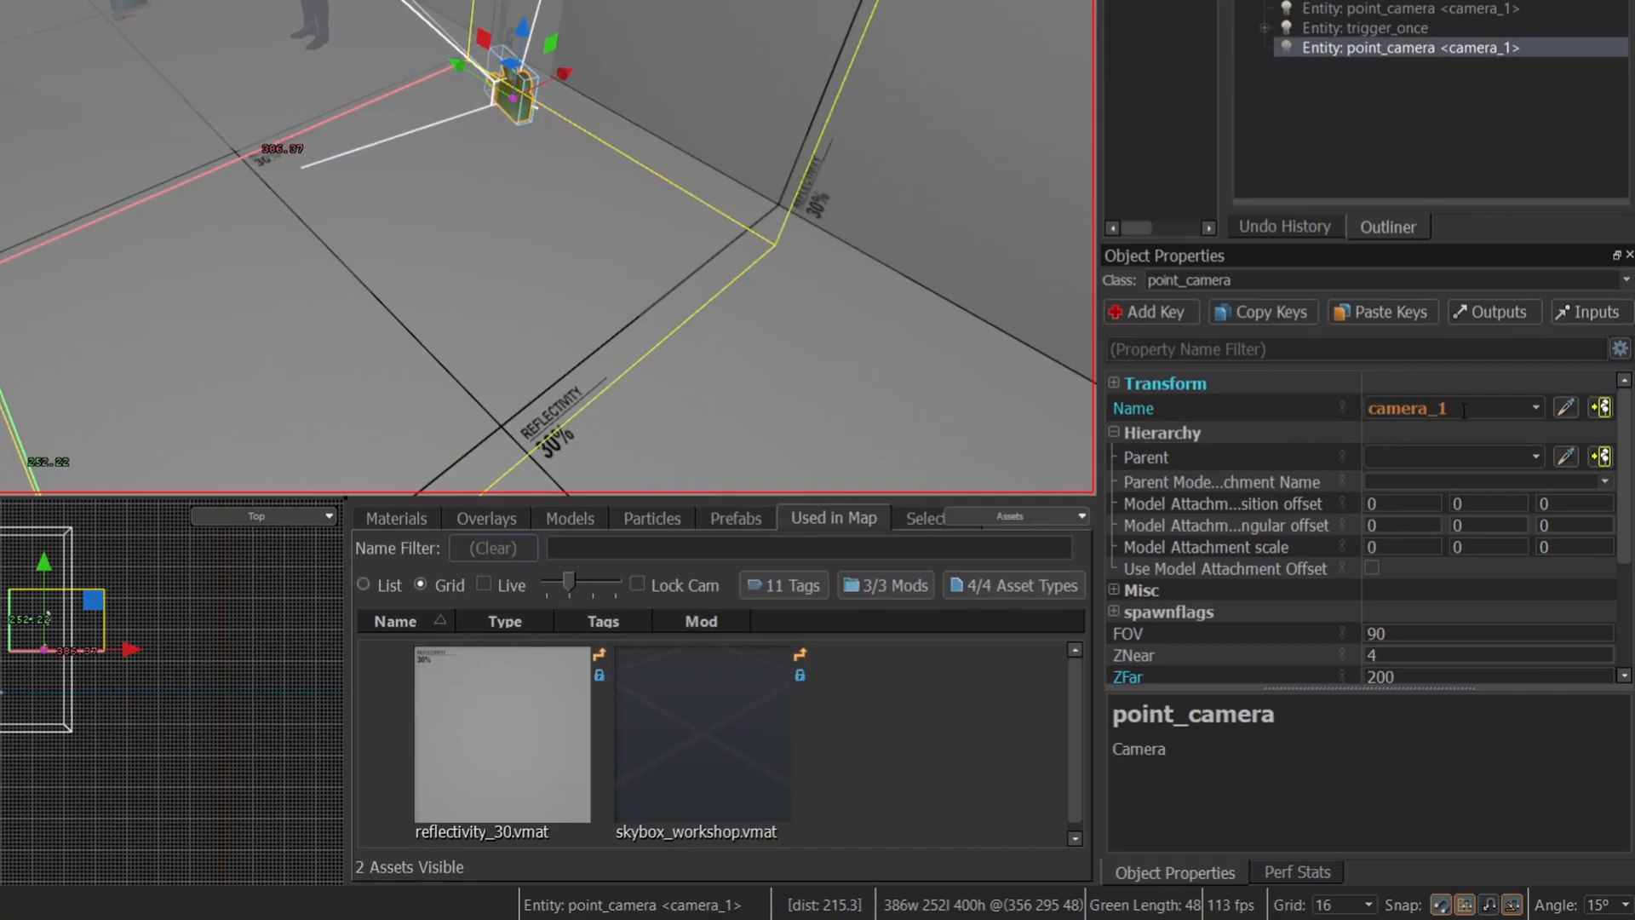
click(1468, 407)
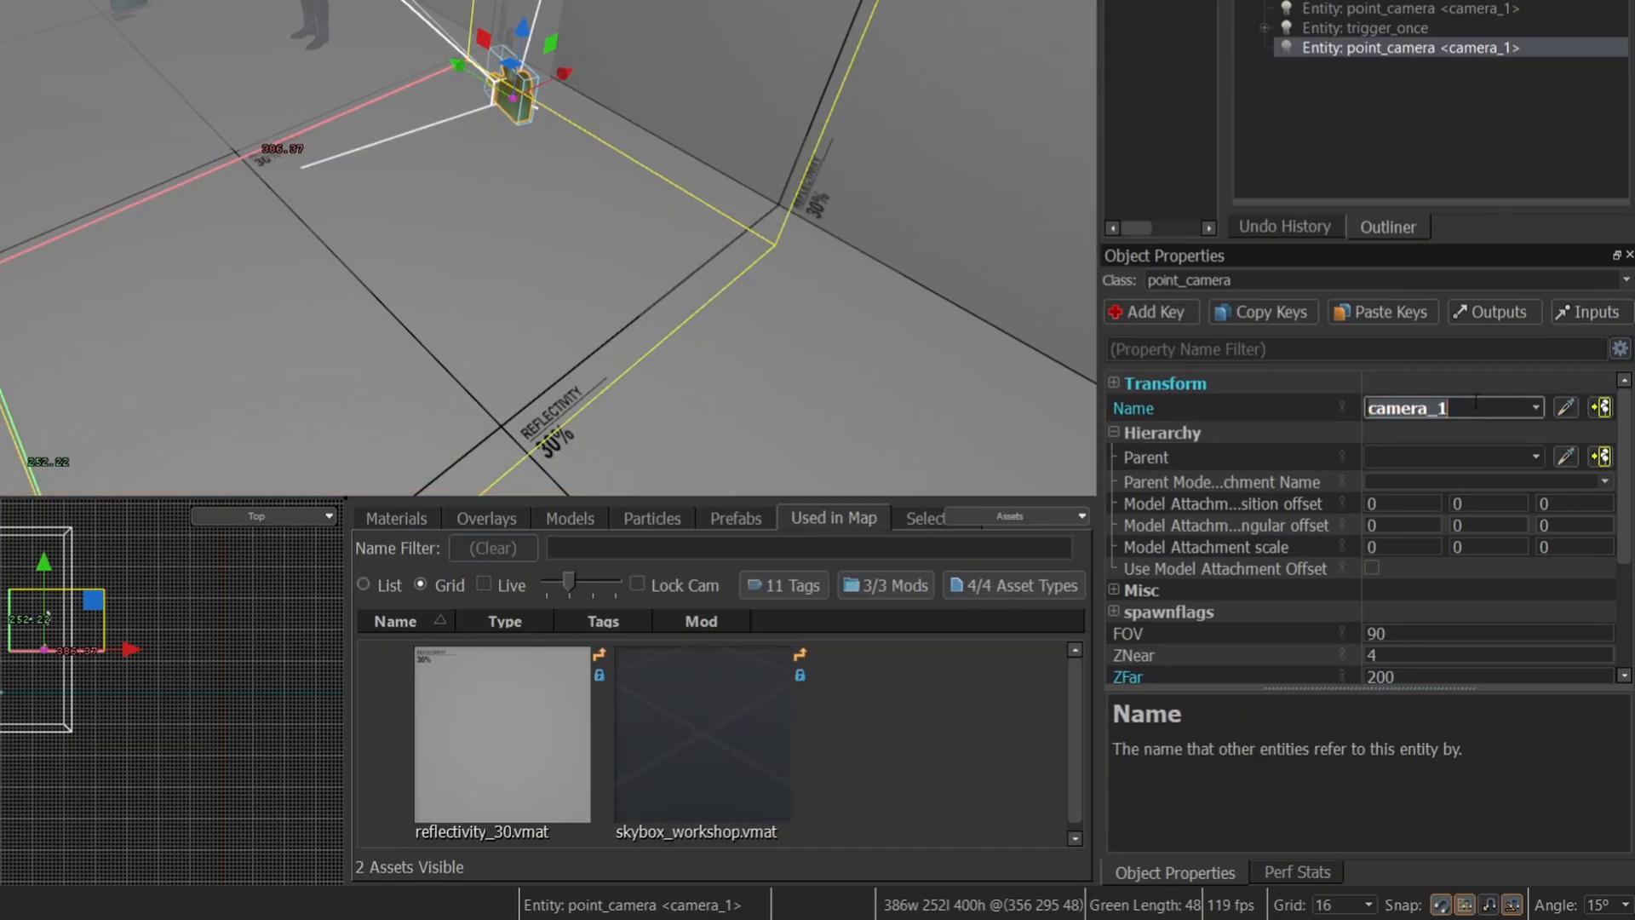
key(Return)
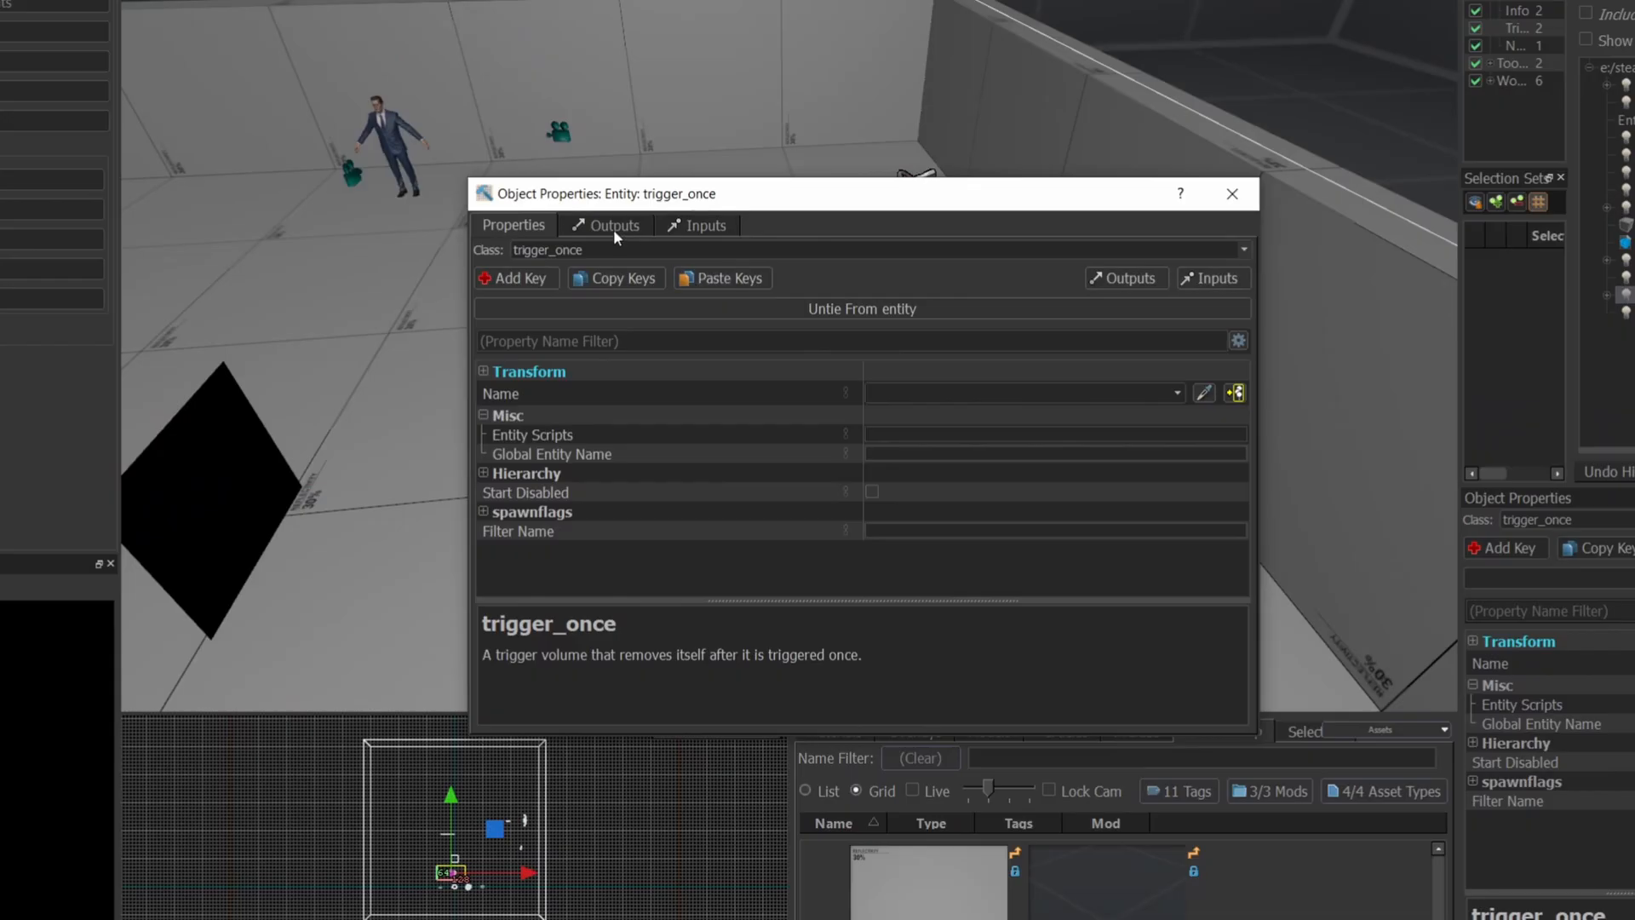
Add an OnTrigger output to the trigger_once that sends SetCamera to Monitor_1 with camera_2 as the parameter override
click(609, 226)
click(601, 717)
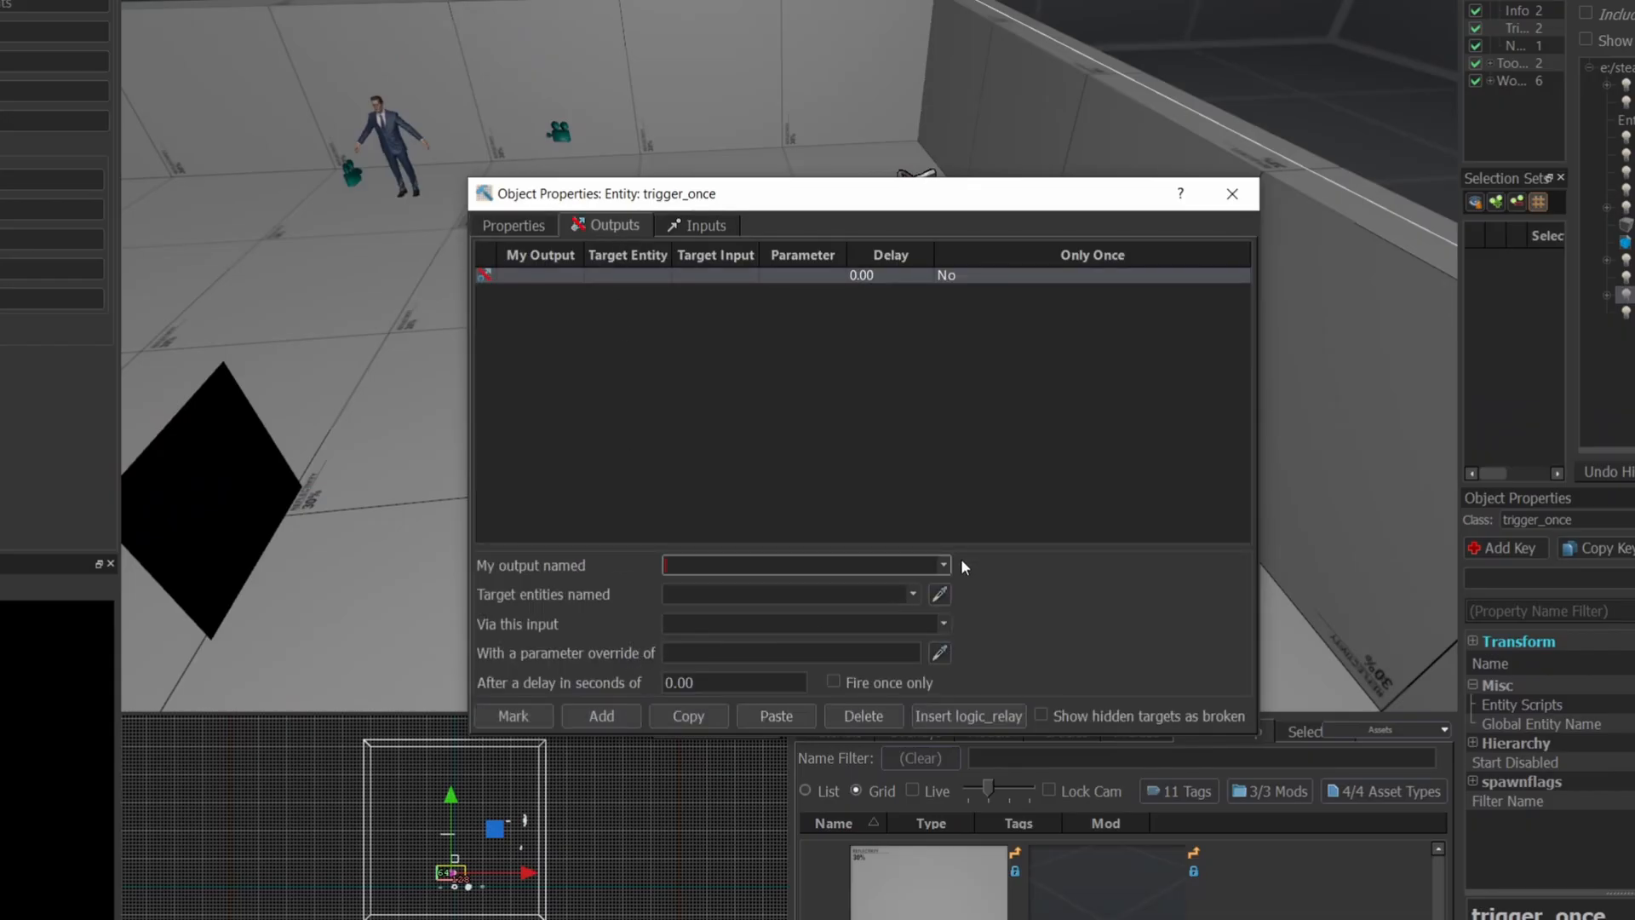
click(943, 565)
click(770, 685)
click(939, 593)
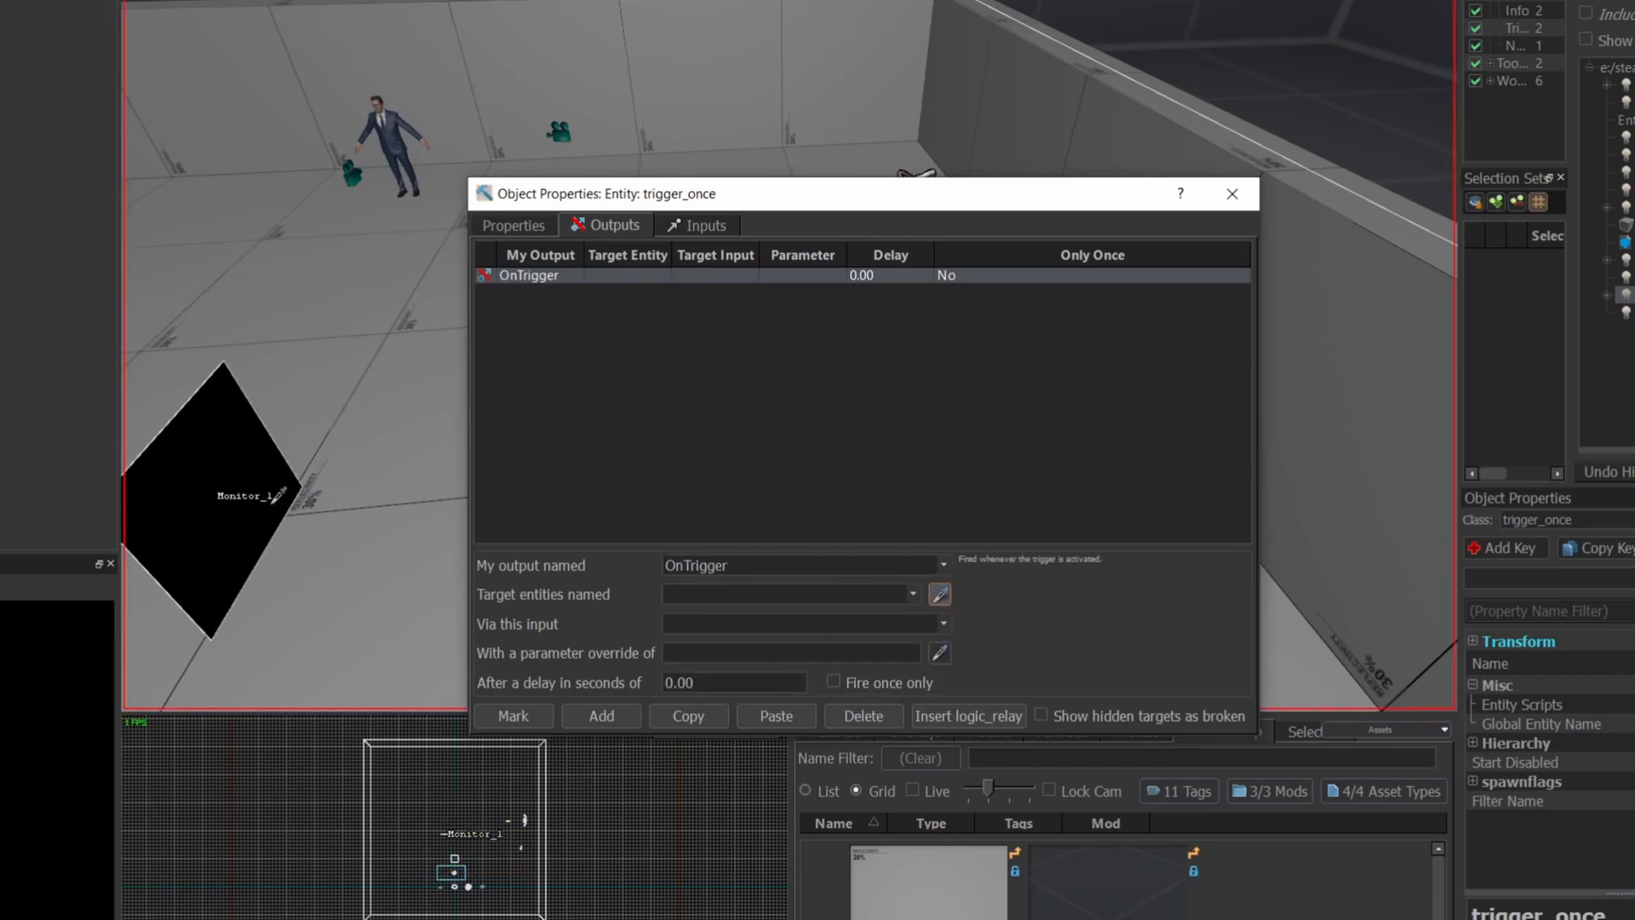
click(234, 487)
click(943, 623)
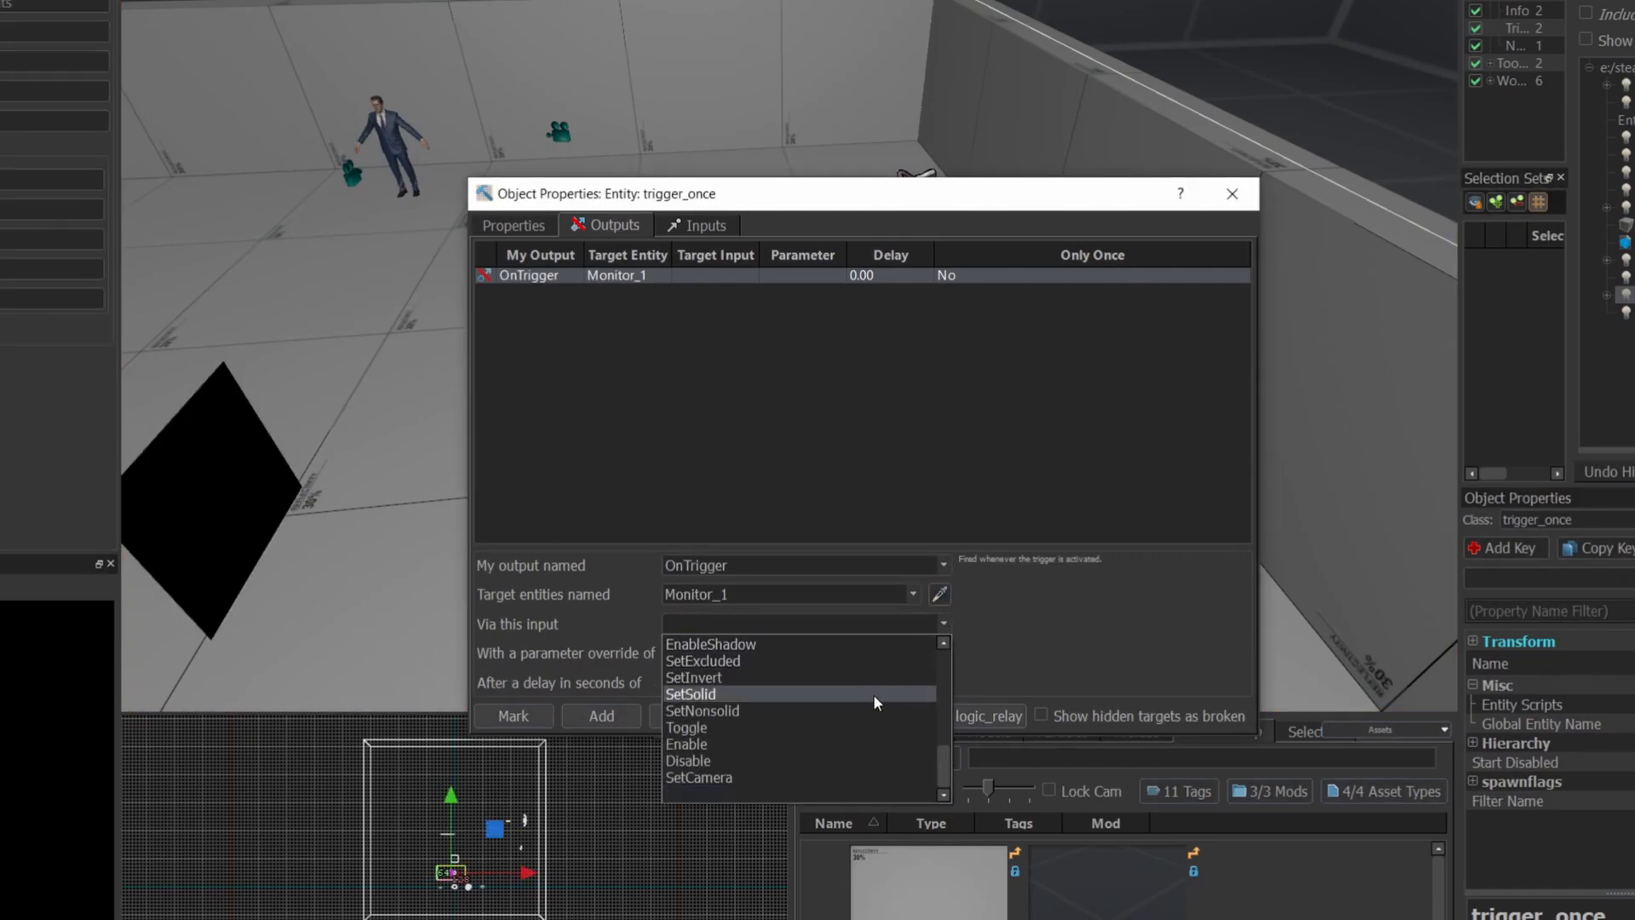
click(817, 773)
click(562, 131)
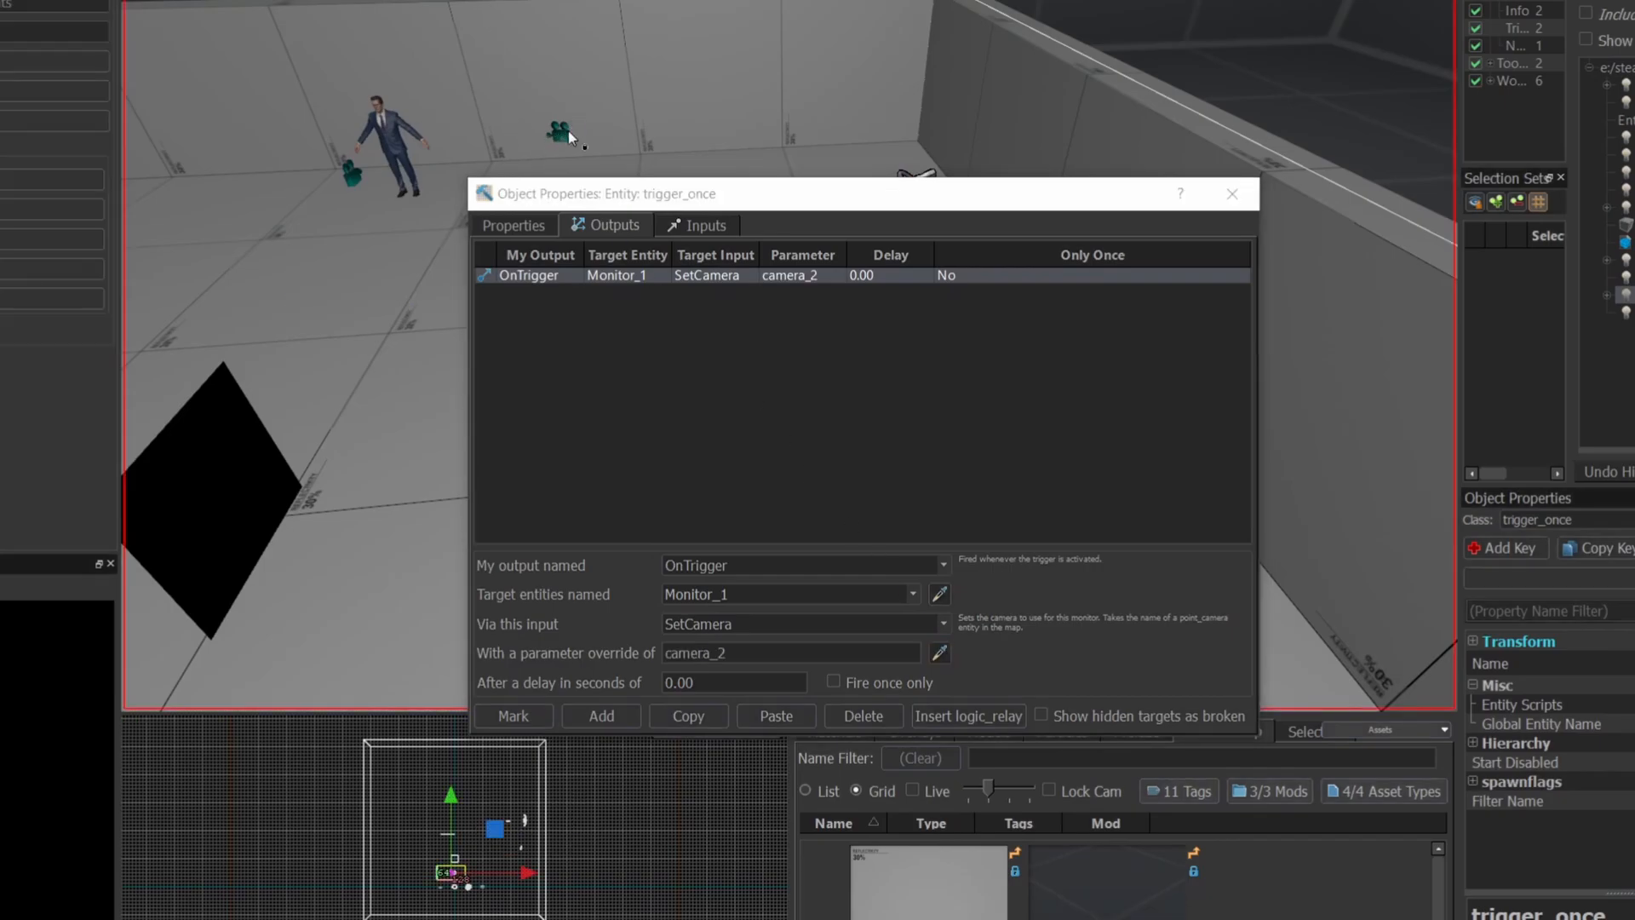
click(1226, 207)
Build the map with the Only Entities preset and walk through the trigger in the game to test the monitor's camera switch
key(F9)
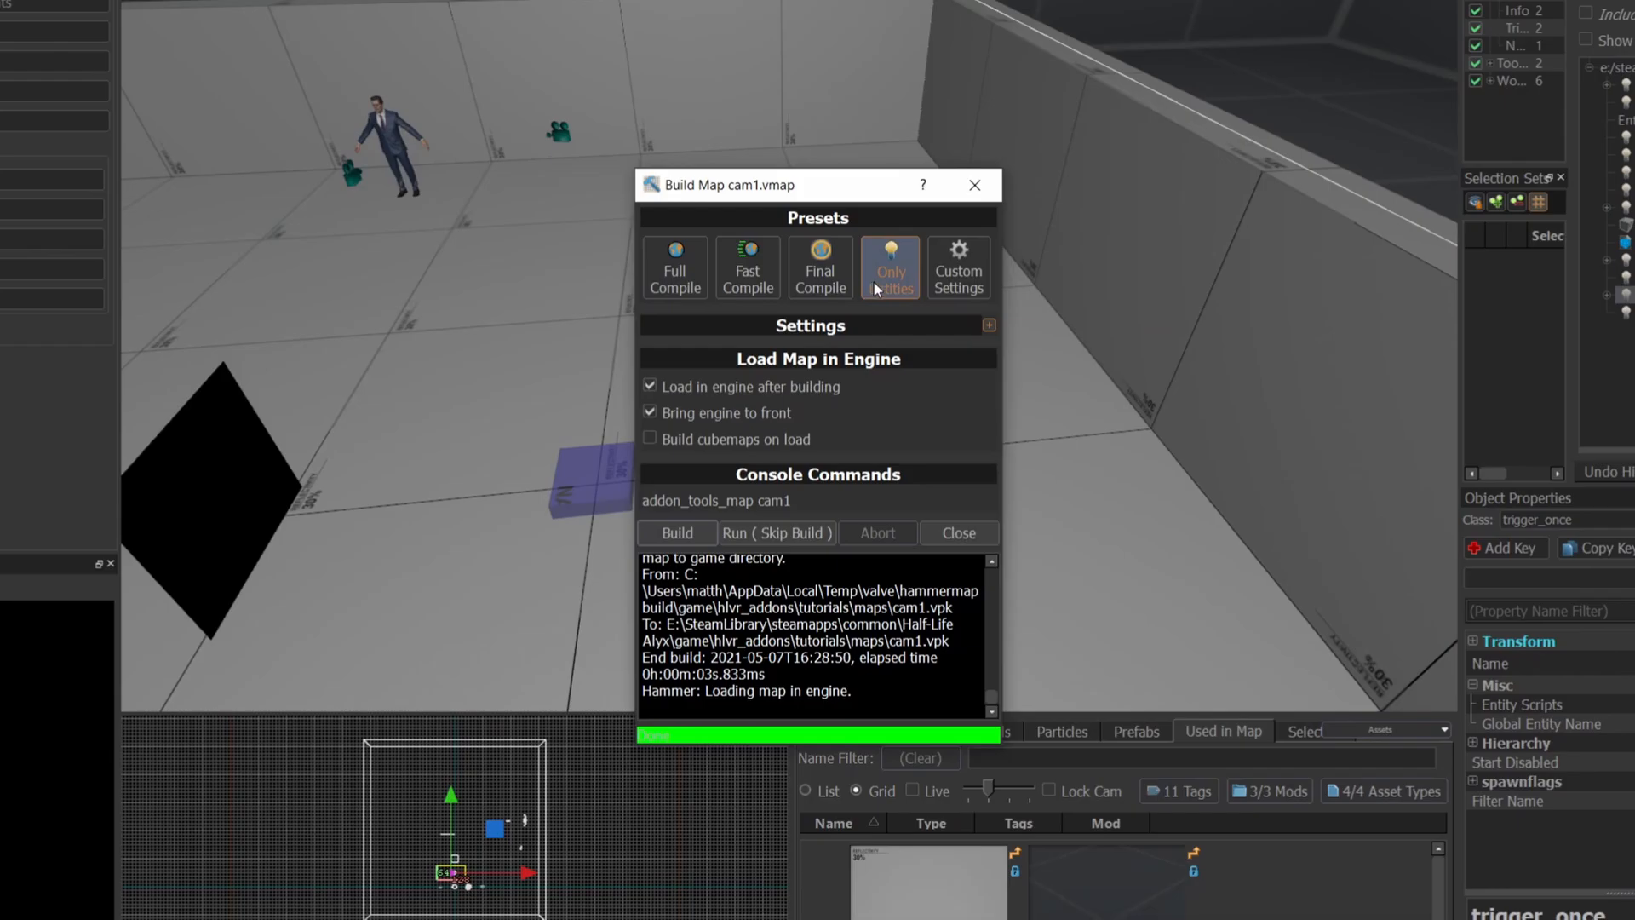
click(694, 532)
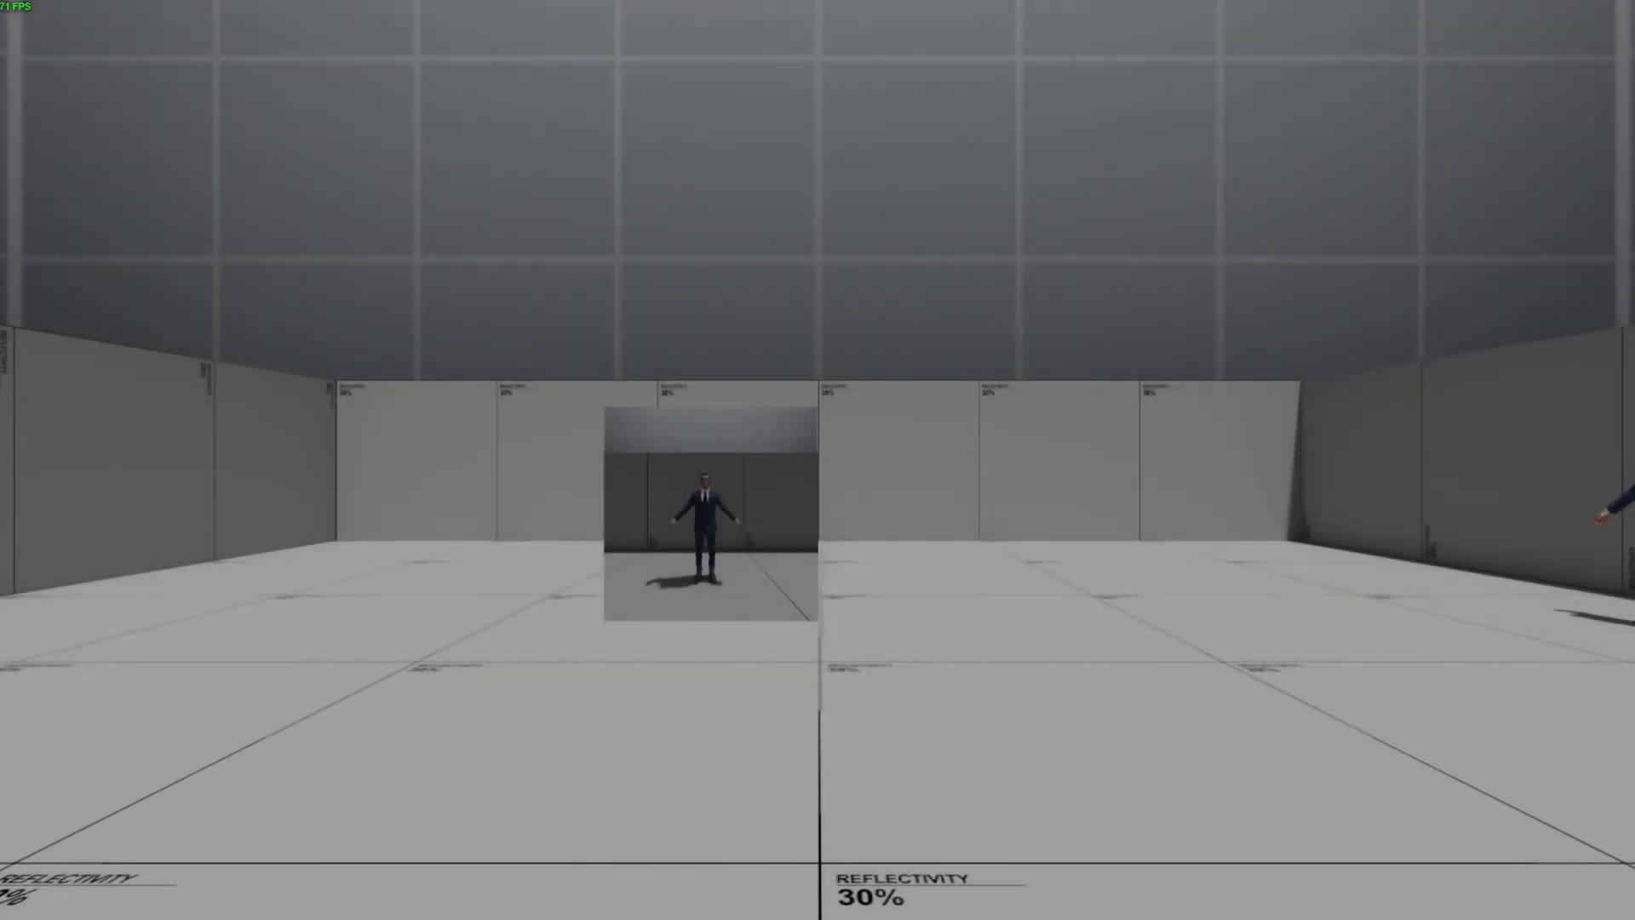
key(w)
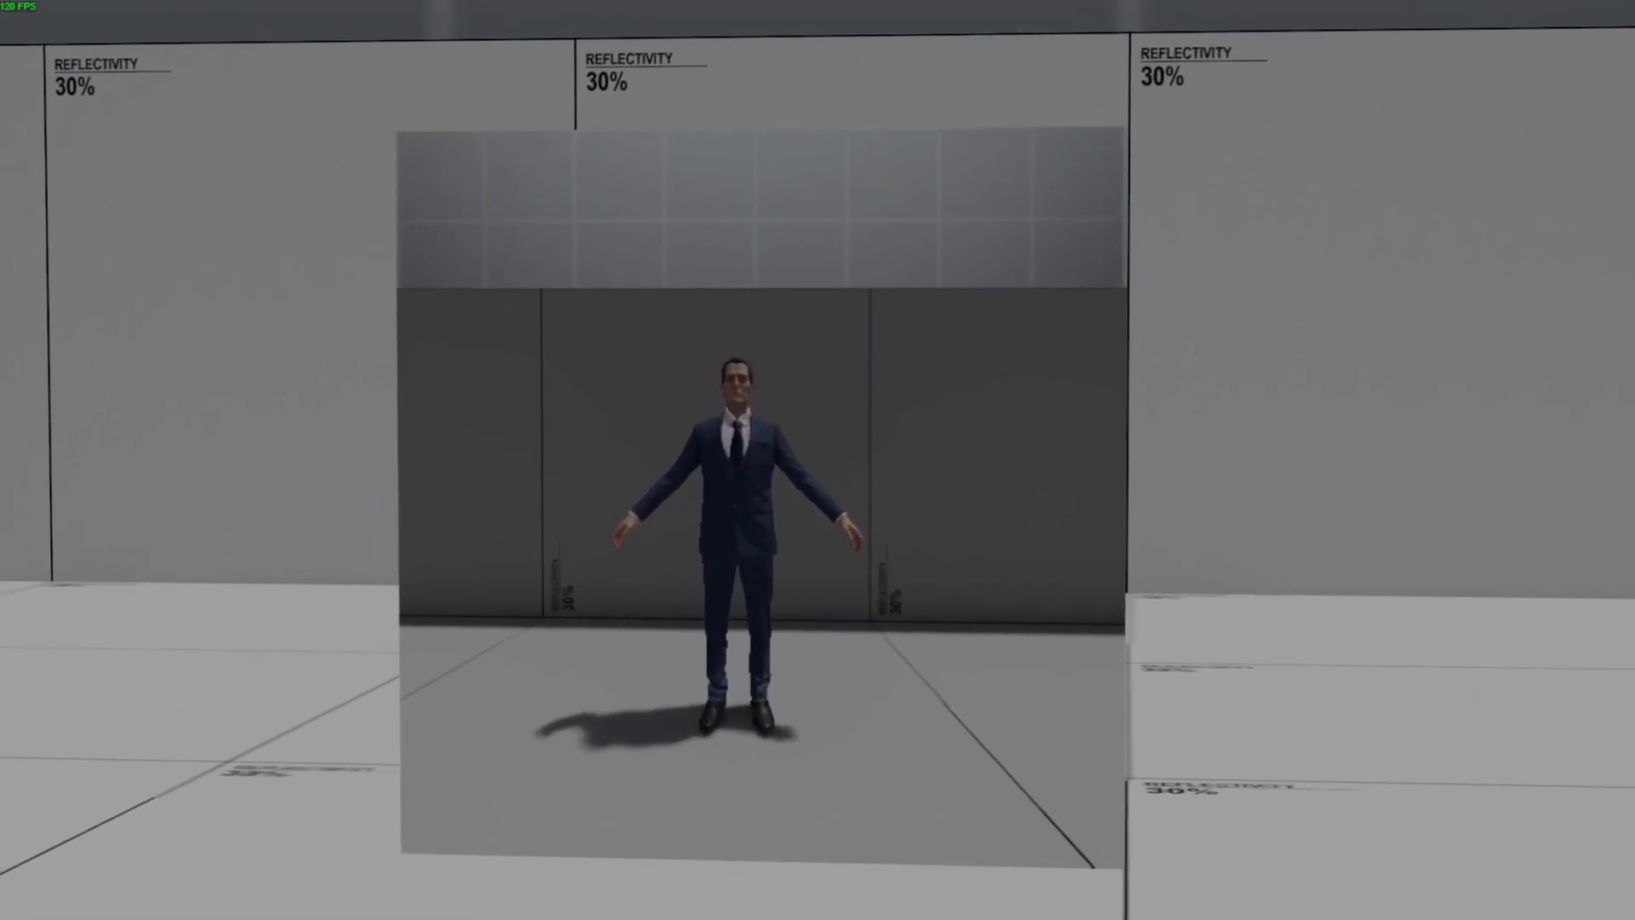
key(w)
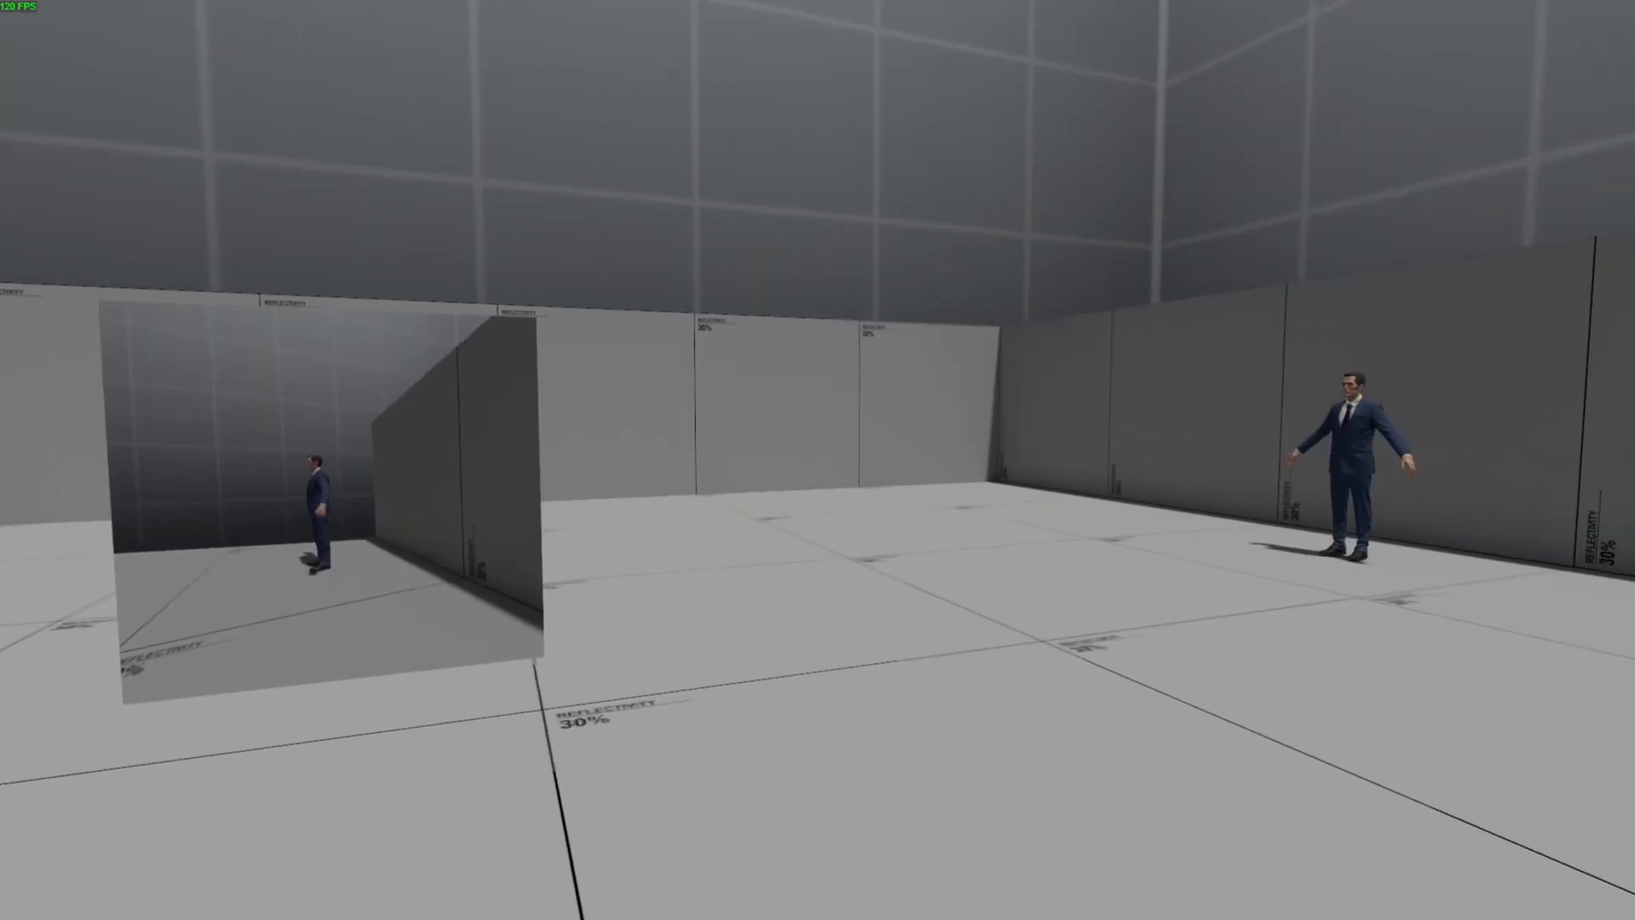
key(w)
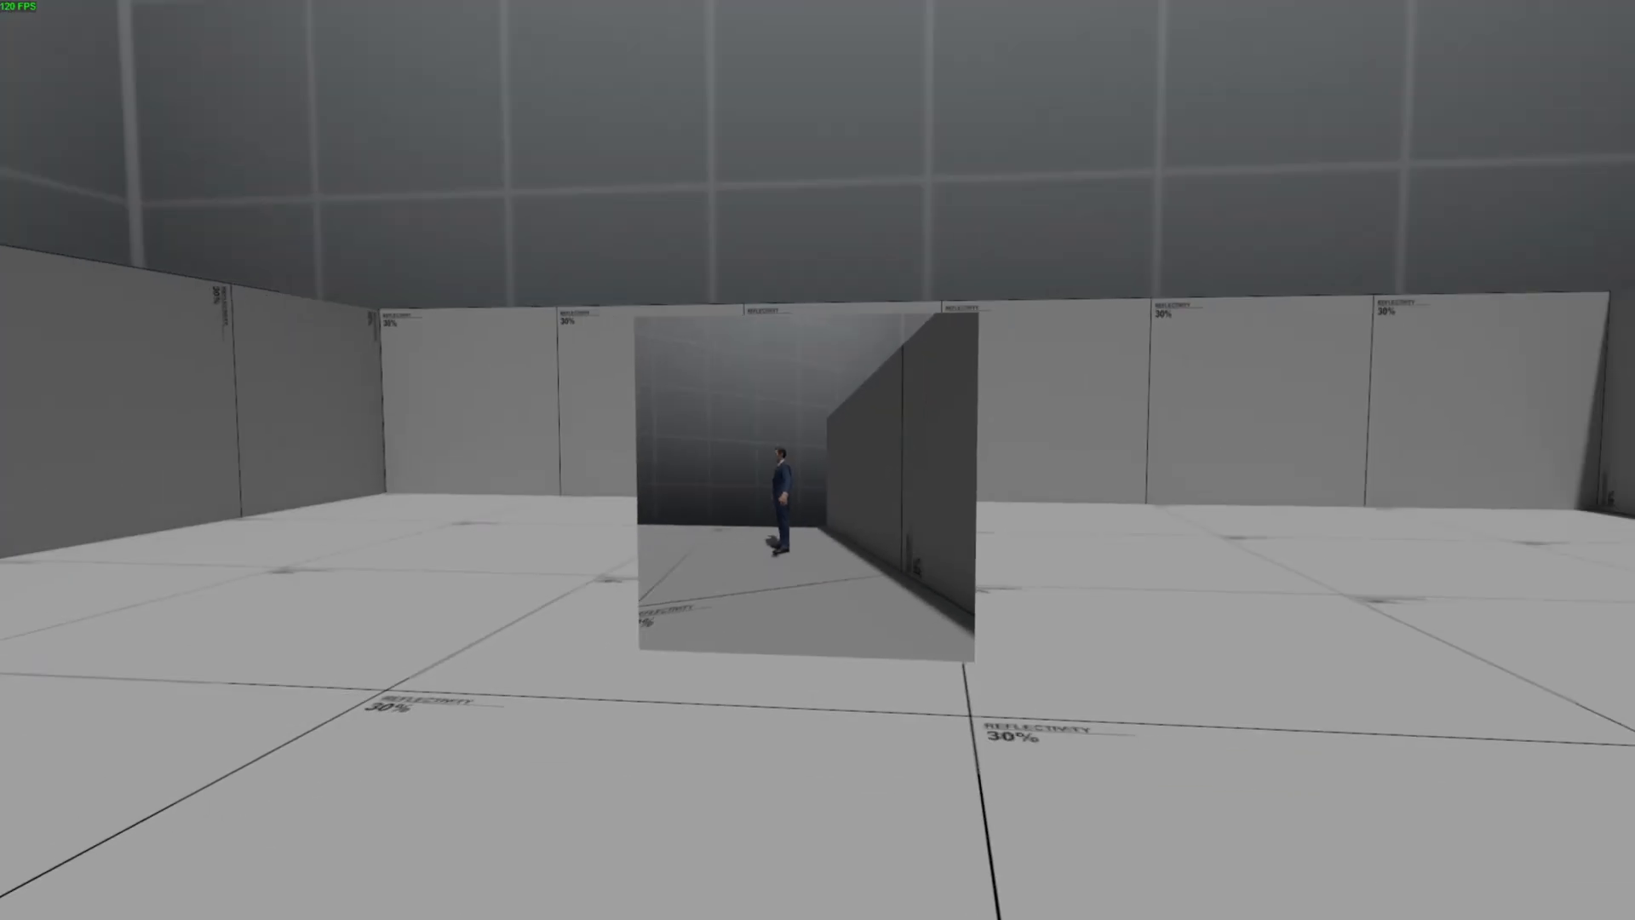